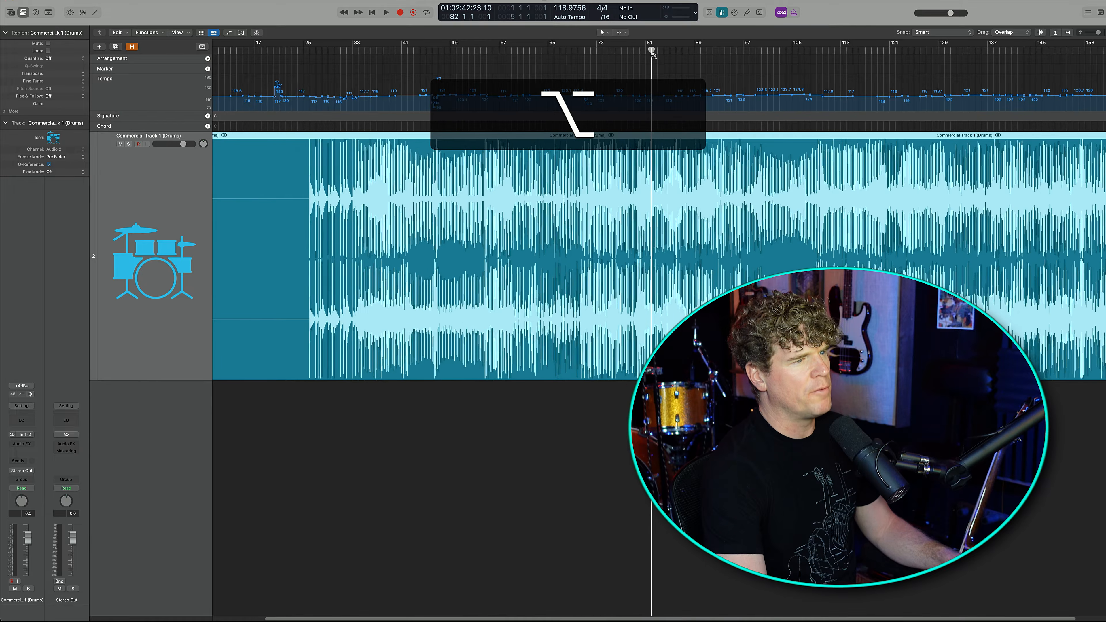
Step: Select bars 72 to 80 of the drum region with the Marquee tool and set the cycle range to that selection
scroll(656, 68, up, 2)
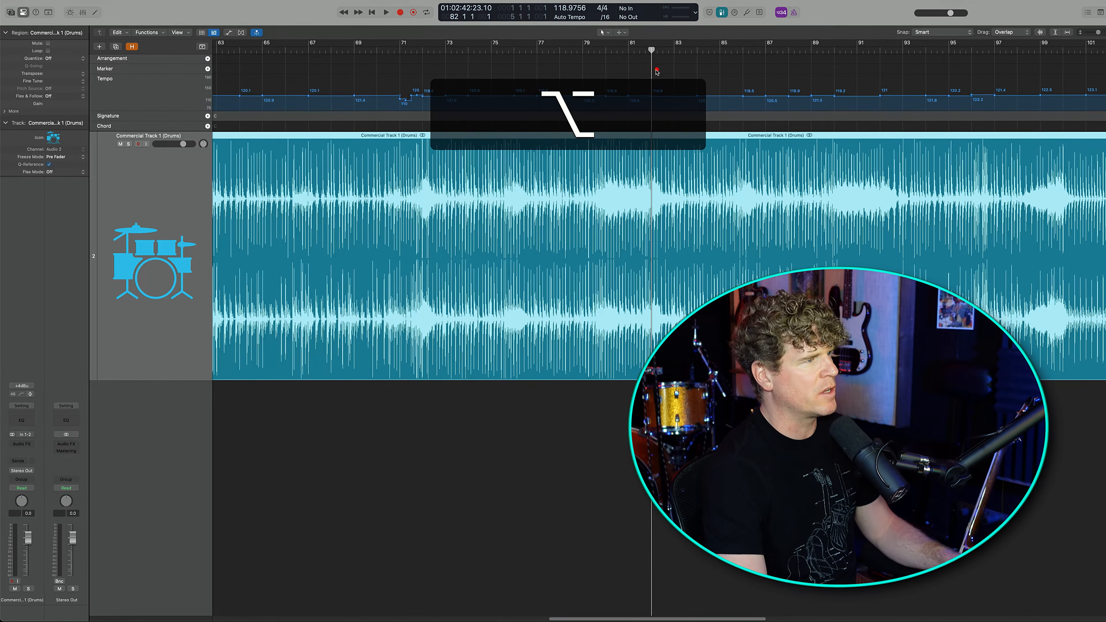
alt+click(656, 67)
scroll(458, 282, left, 3)
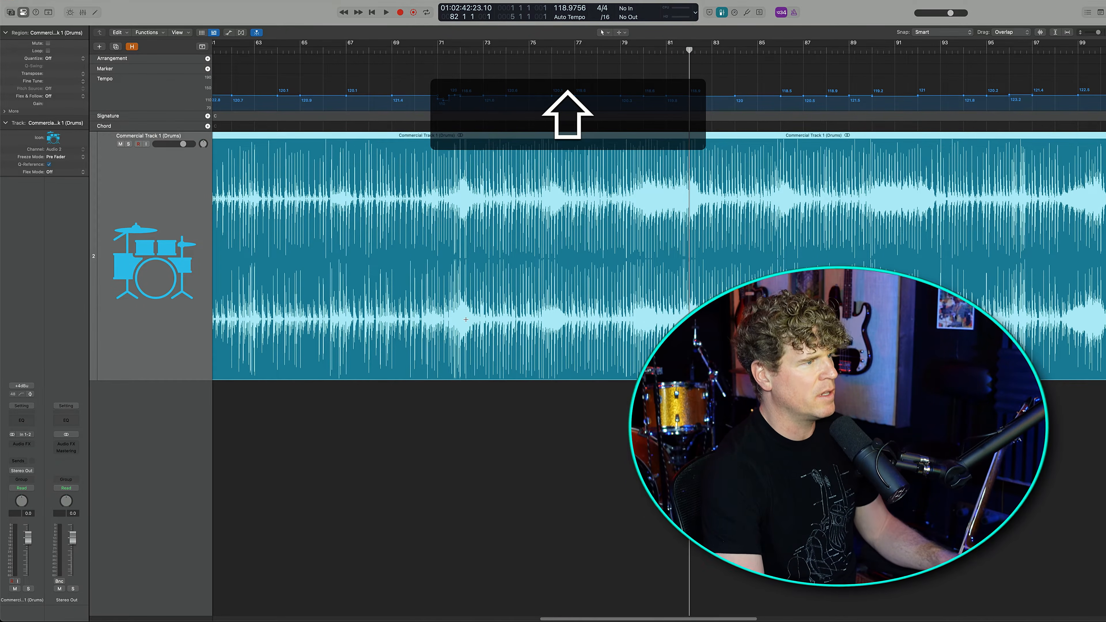
scroll(461, 301, up, 4)
drag(465, 321, 850, 281)
key(cmd+u)
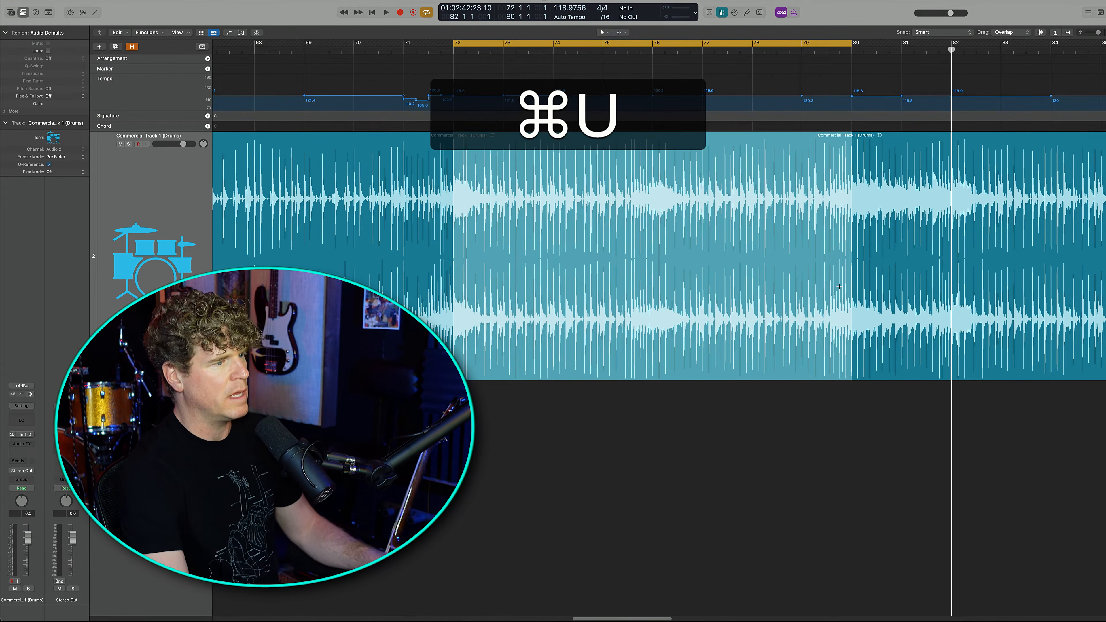
Step: Clear the selection and play the drum track, including the passage around bar 143, to check it against the tempo map
click(587, 403)
key(space)
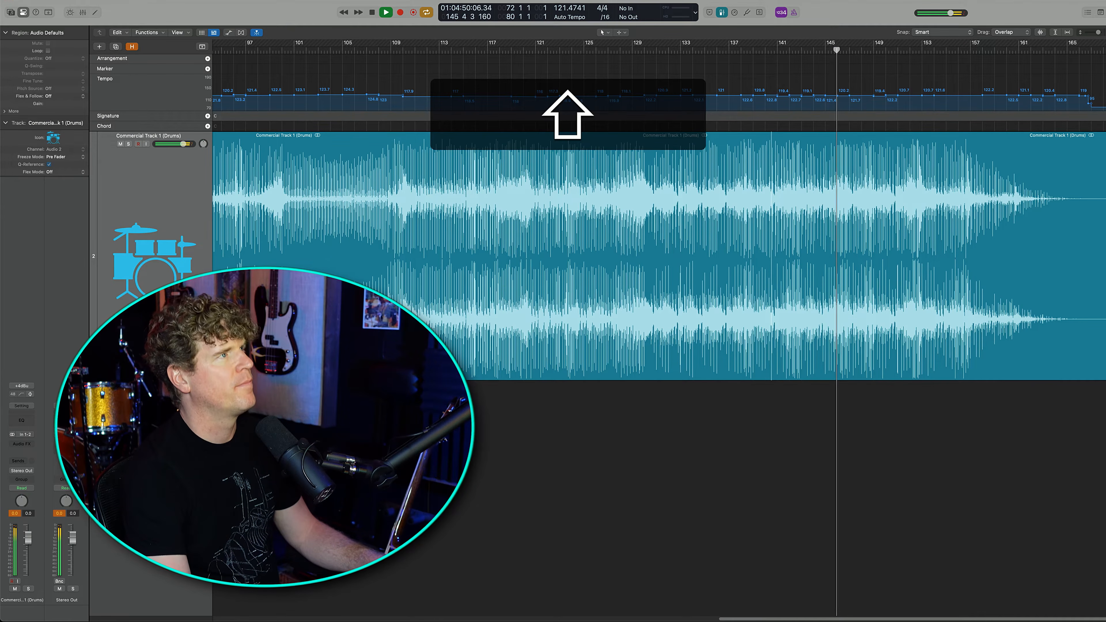
key(space)
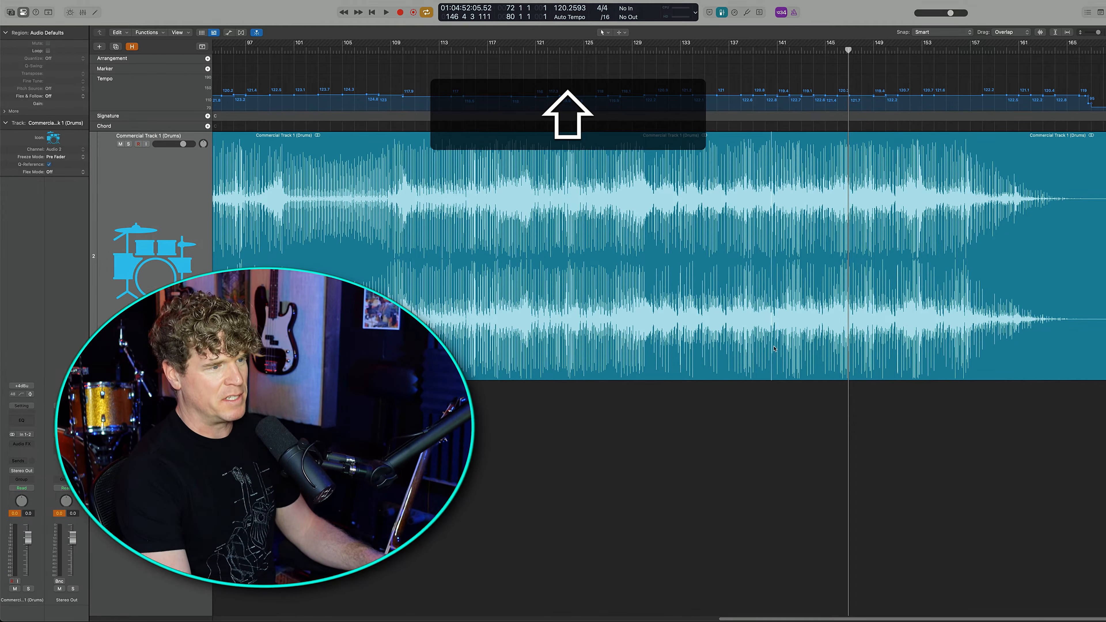
click(789, 301)
key(space)
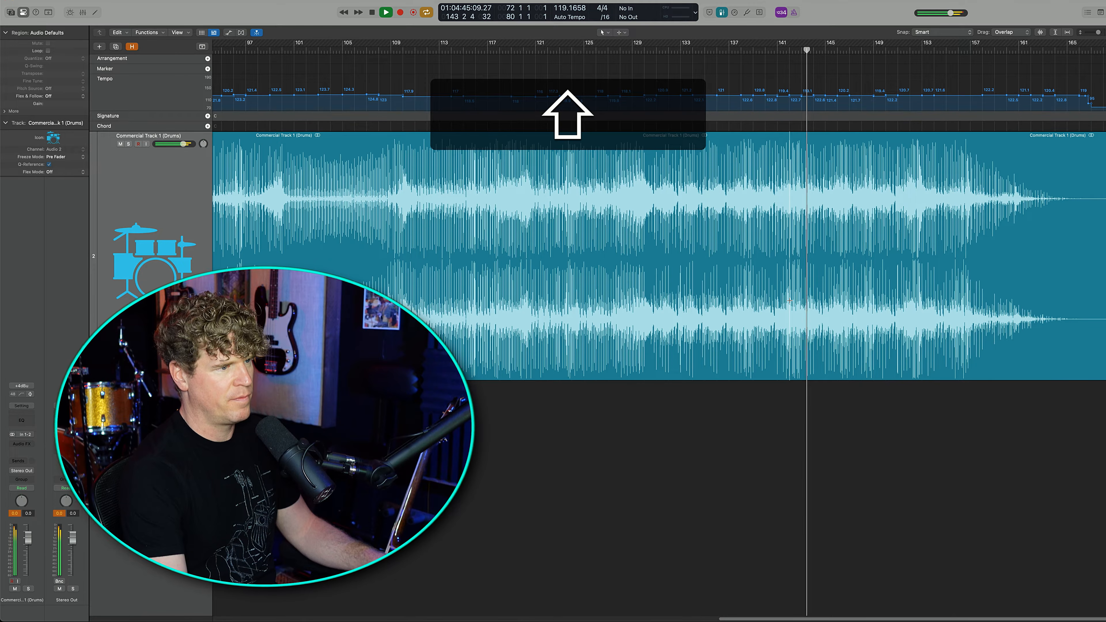
key(space)
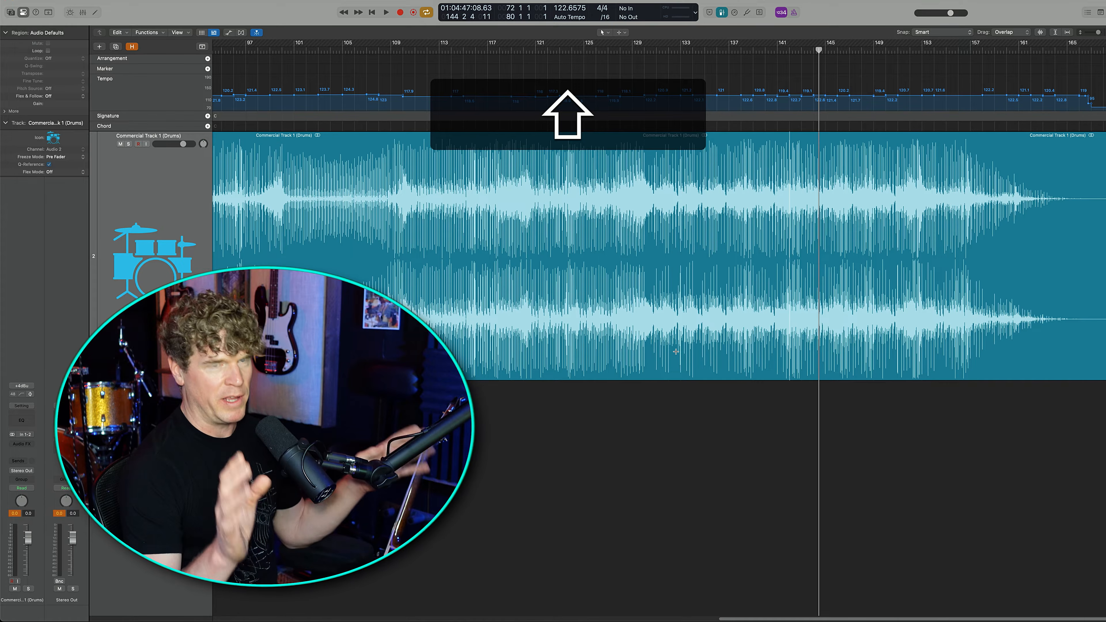
Step: Examine the tempo changes across the whole song by selecting all the points in the Tempo track
scroll(585, 329, down, 8)
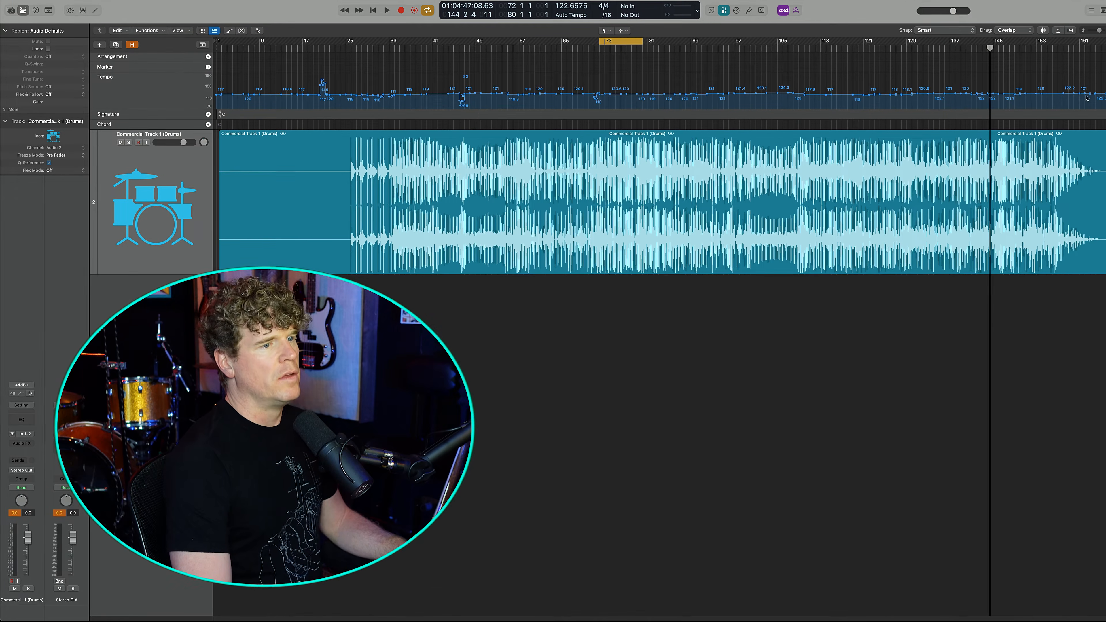
drag(1104, 82, 229, 81)
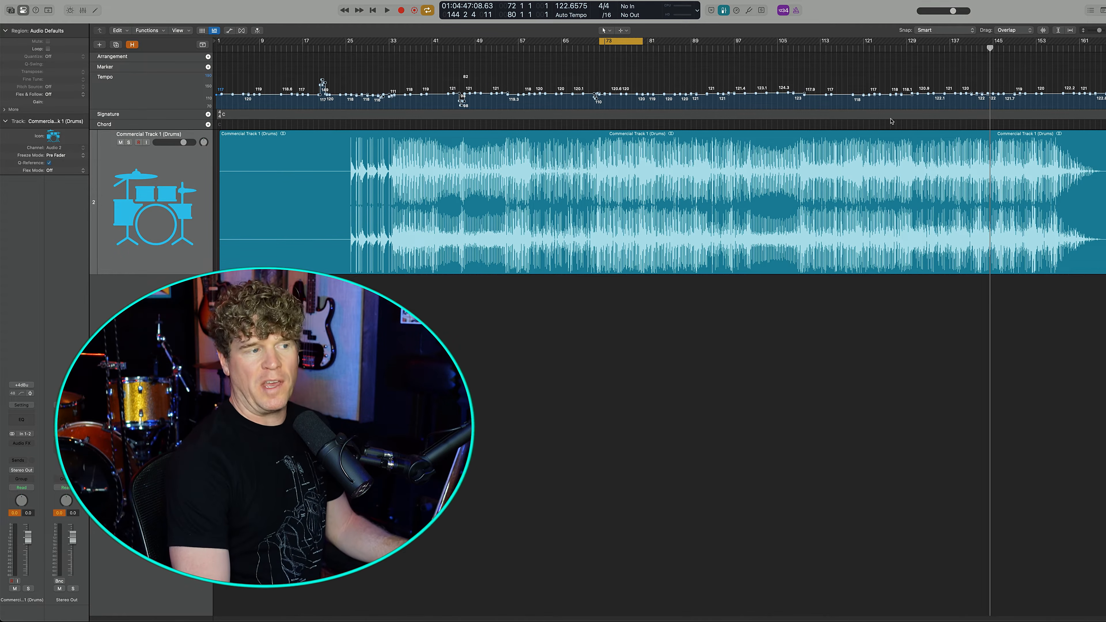
click(752, 148)
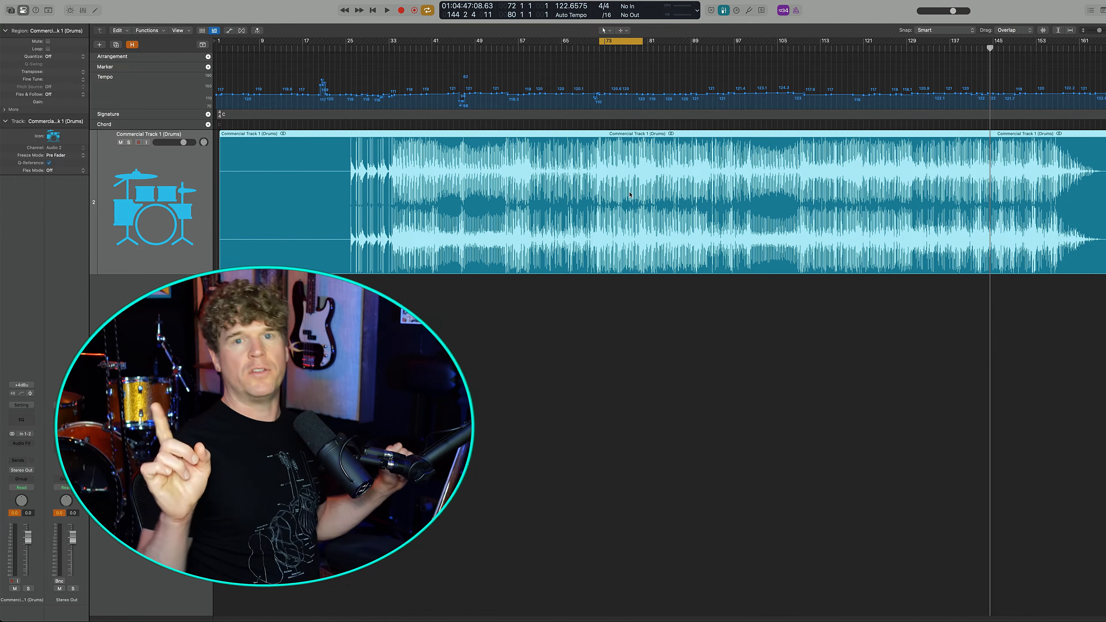
click(475, 402)
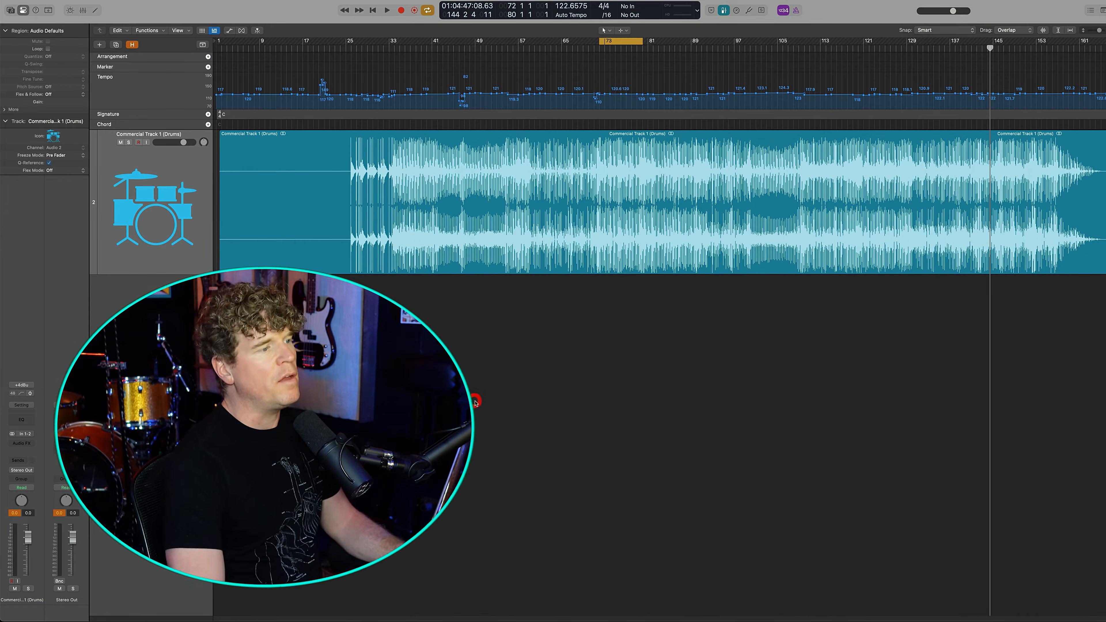
Step: Run Replace or Double Drum Track on the Commercial Track 1 (Drums) region to generate a snare MIDI track
click(429, 145)
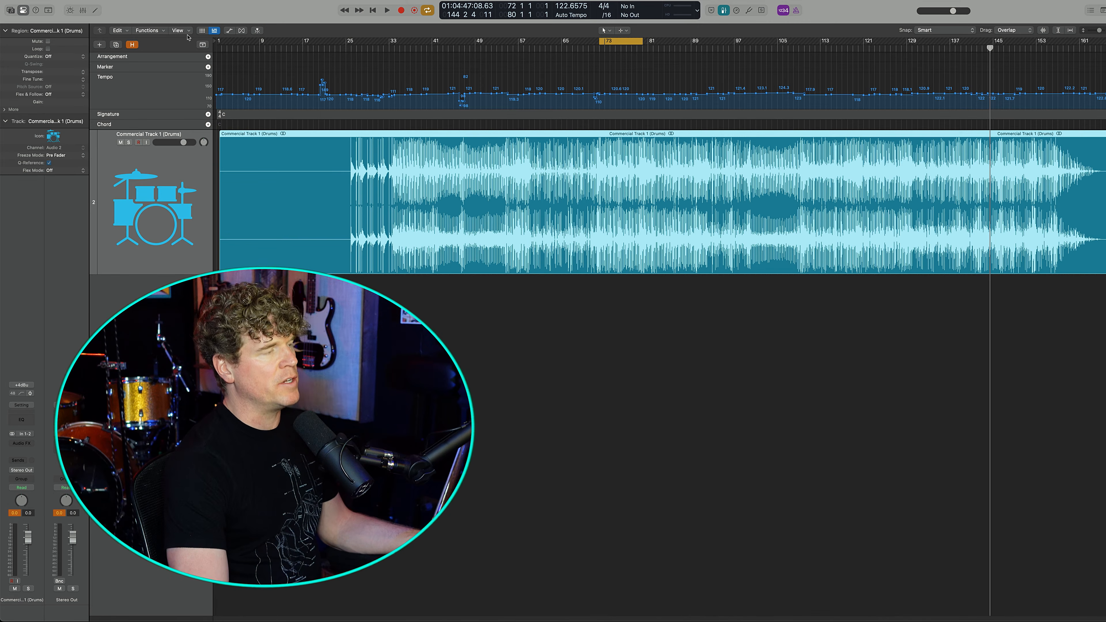
click(90, 0)
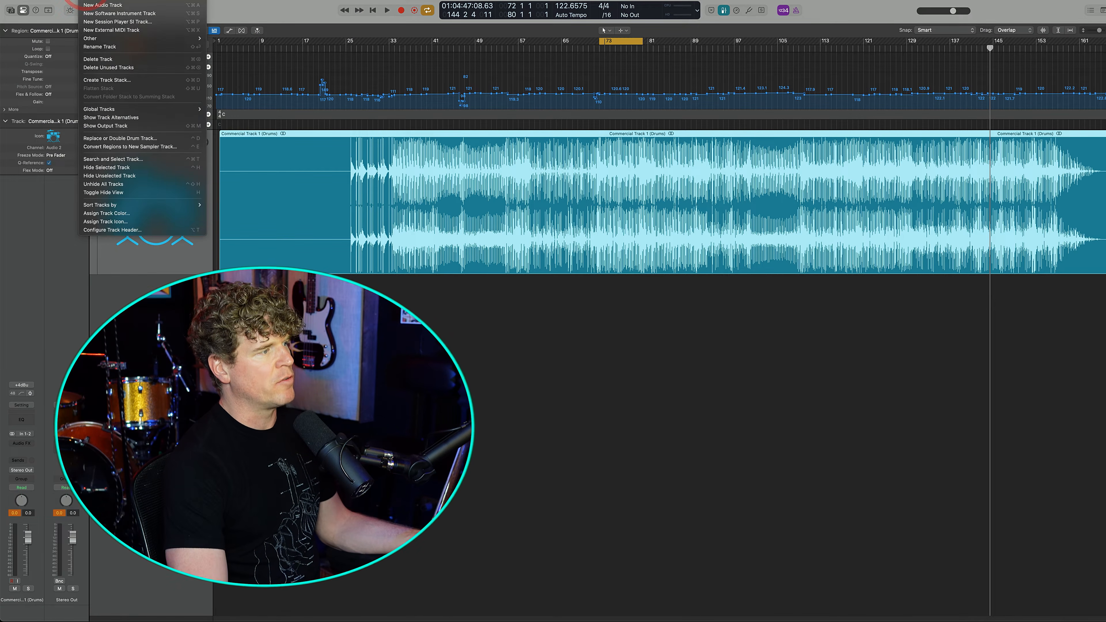
click(164, 138)
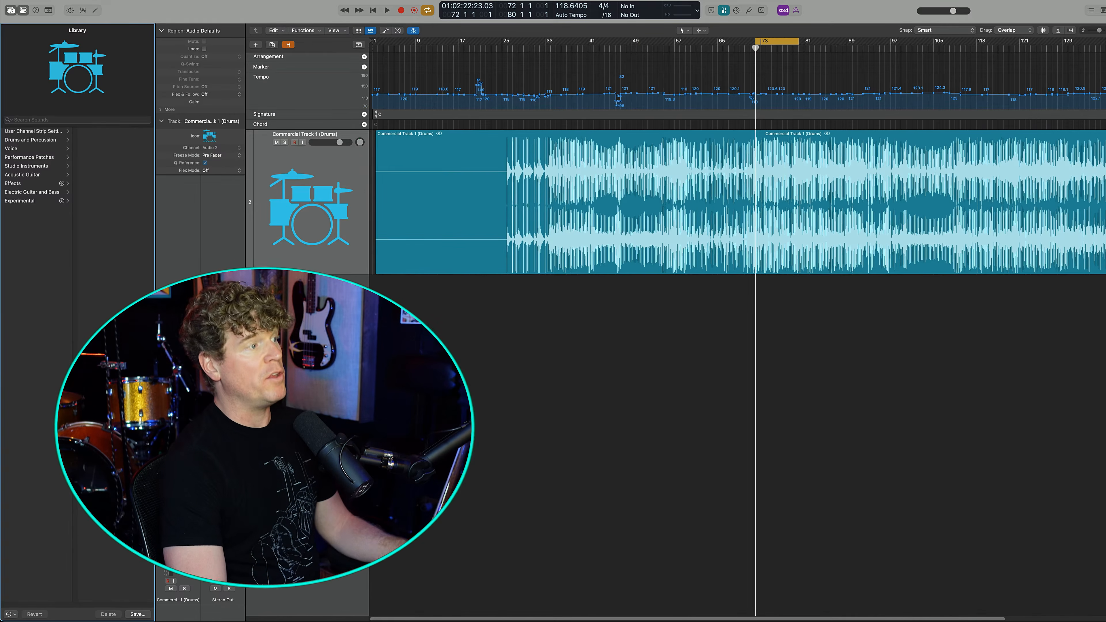
click(89, 0)
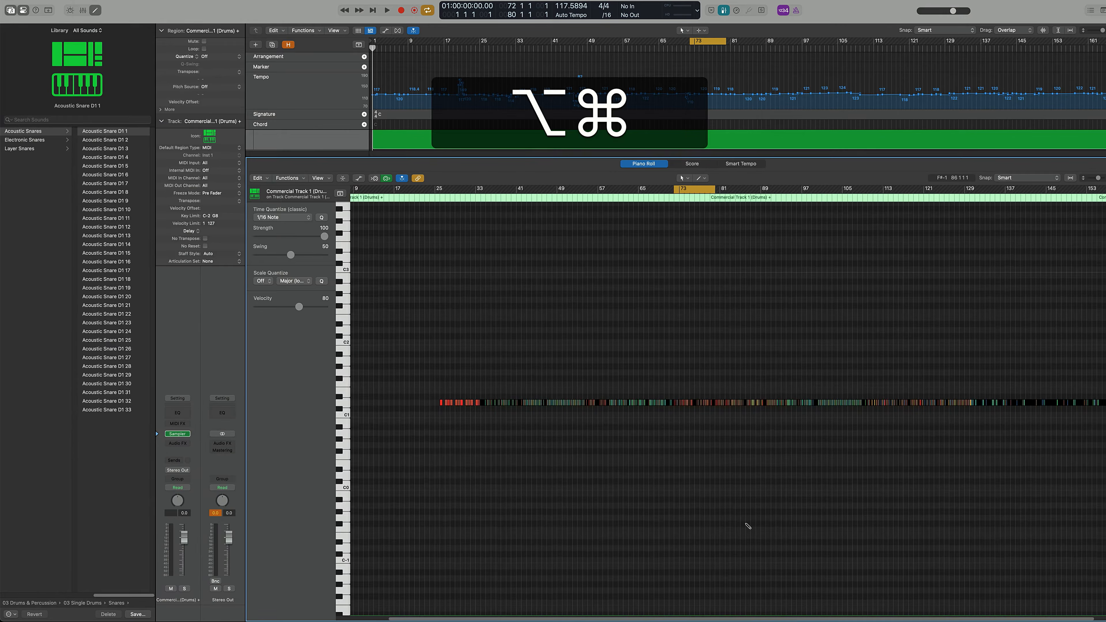
Step: Inspect the generated snare notes in the Piano Roll, around bars 72 to 80 and across the full region
scroll(748, 526, up, 10)
scroll(594, 502, left, 5)
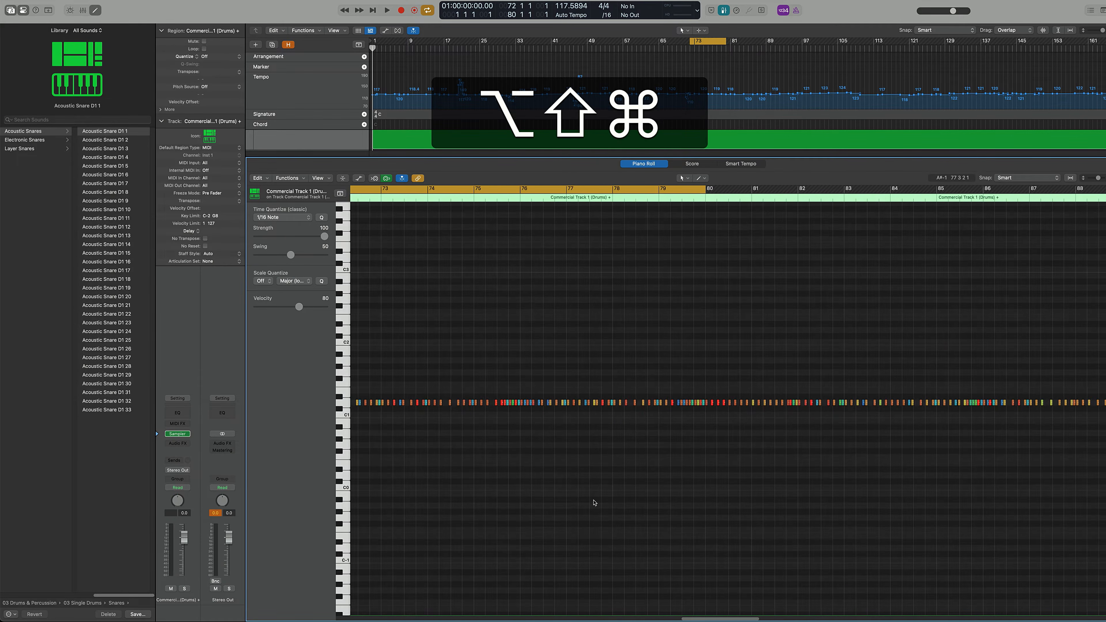
scroll(595, 503, up, 5)
scroll(595, 503, up, 5)
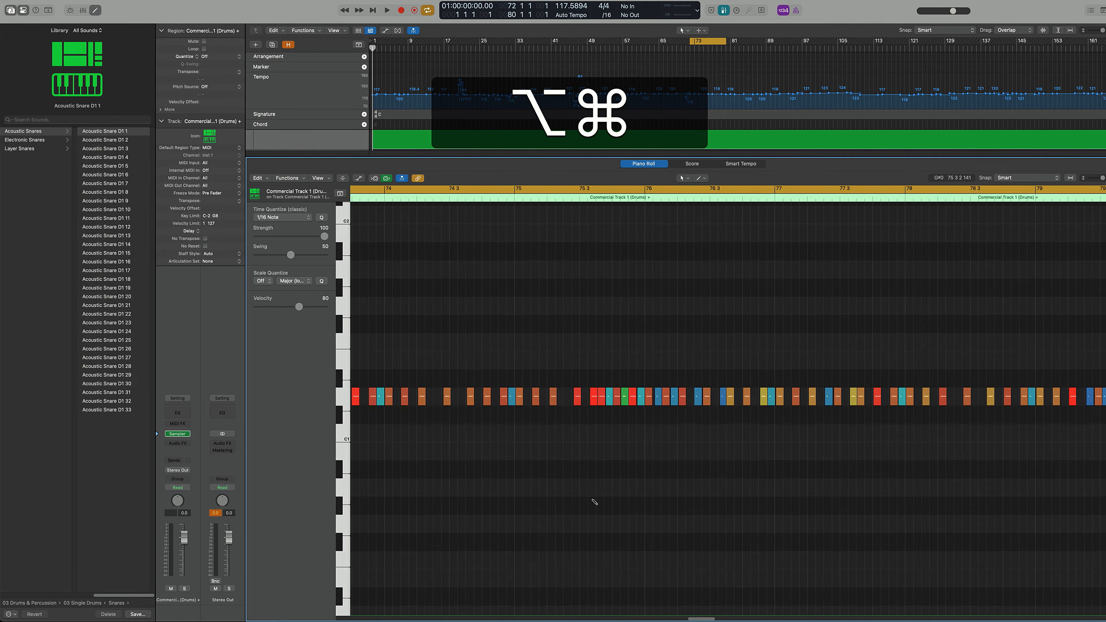
scroll(594, 503, down, 15)
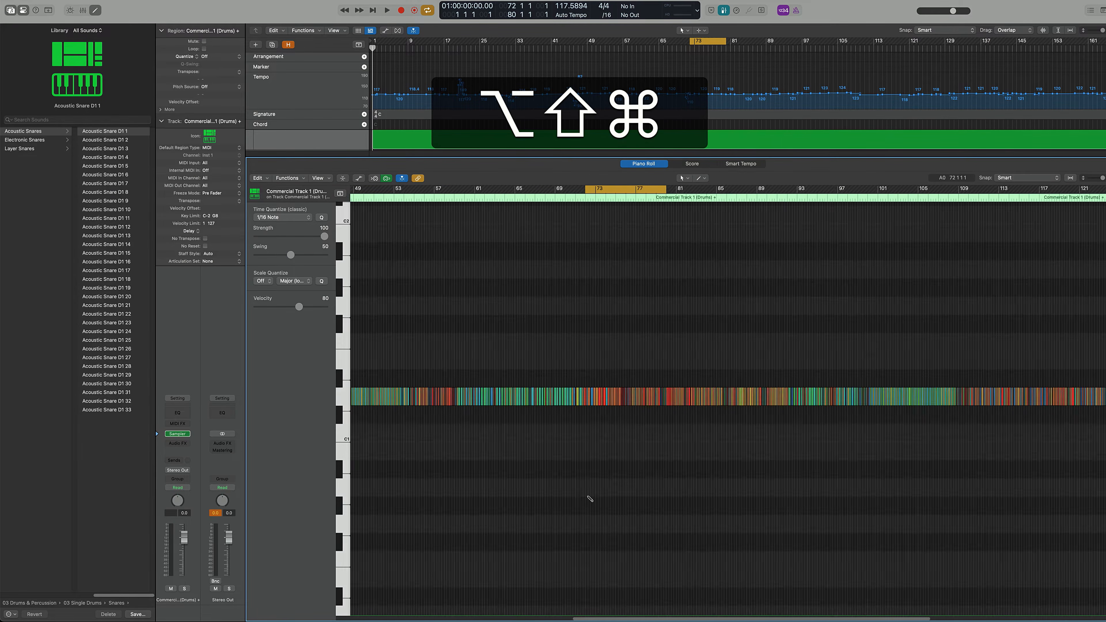
scroll(590, 498, down, 5)
scroll(748, 432, down, 10)
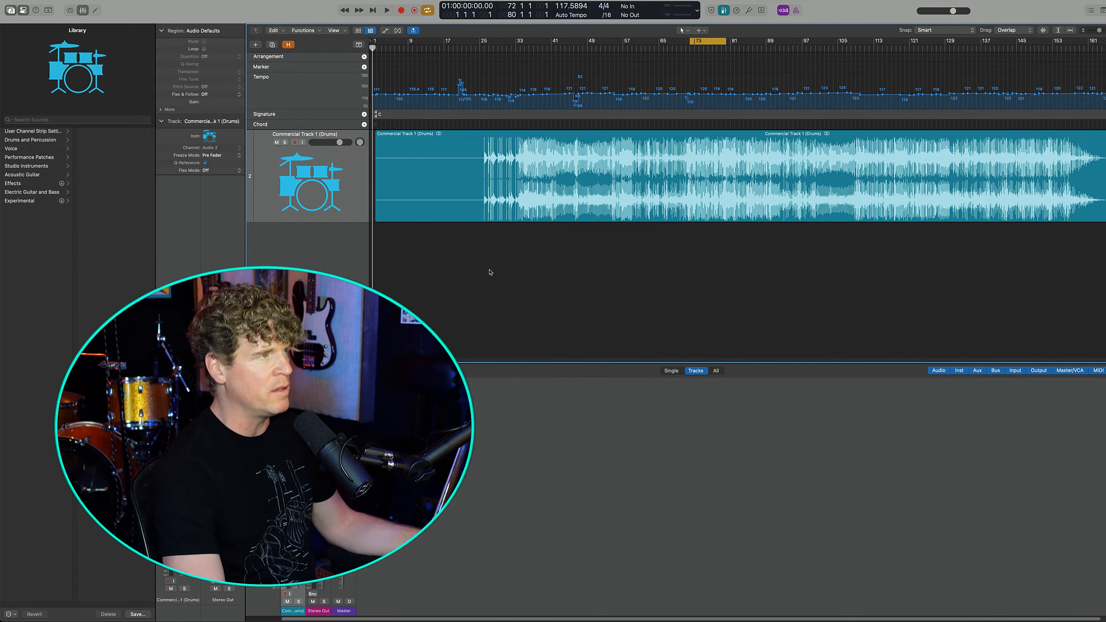
Step: Switch to the browser and look through the Waves homepage for the InTrigger drum replacer and current plugin offers
scroll(647, 271, up, 3)
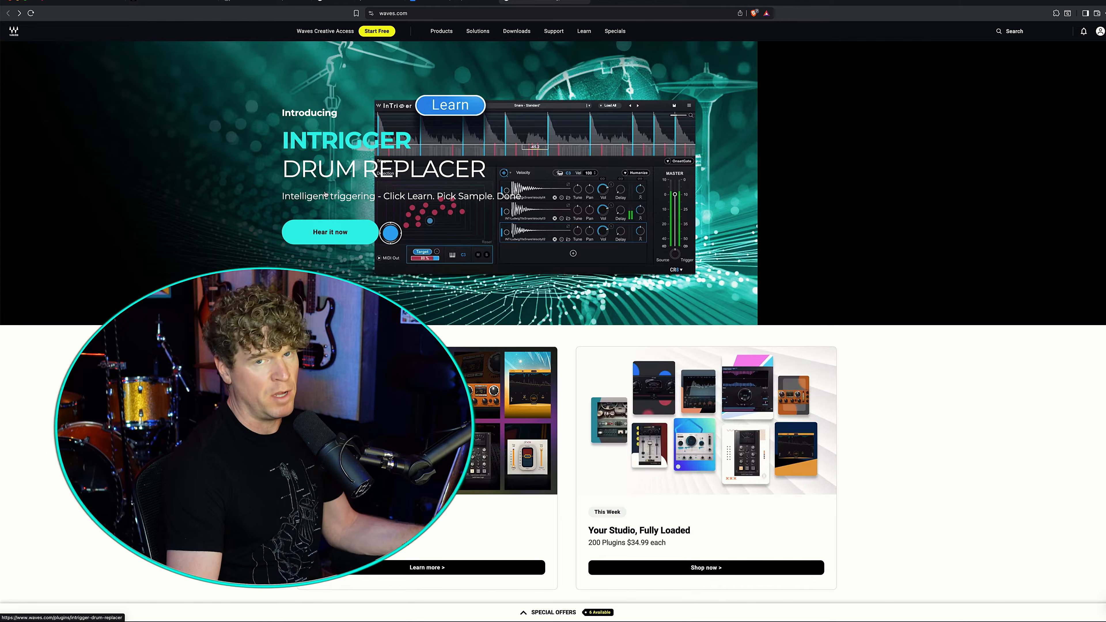
scroll(867, 400, down, 20)
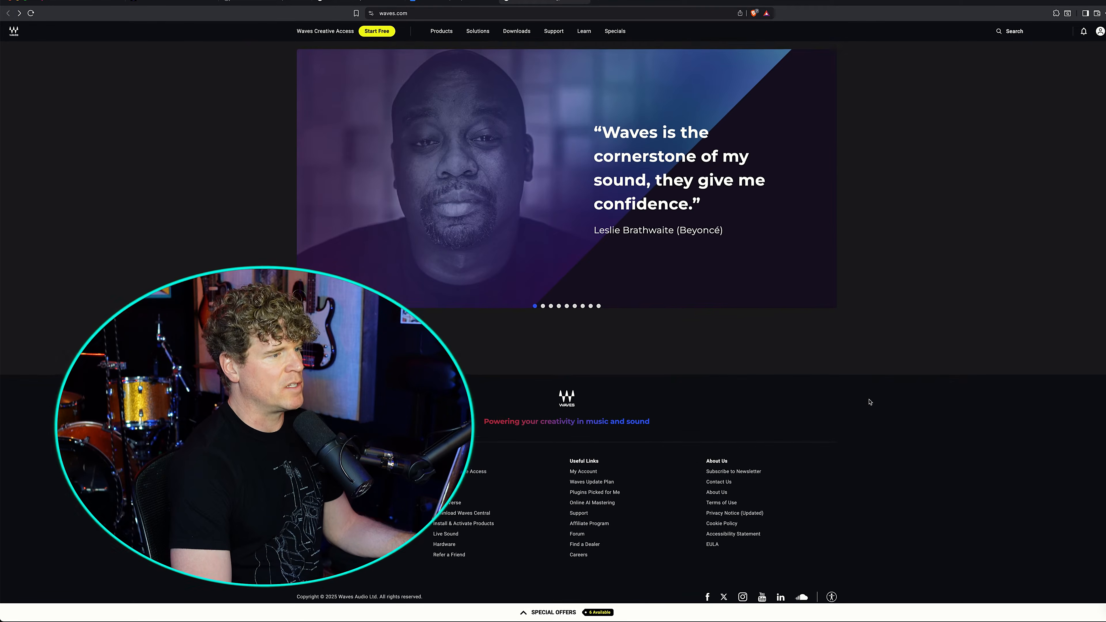
scroll(869, 401, down, 1)
scroll(869, 401, up, 15)
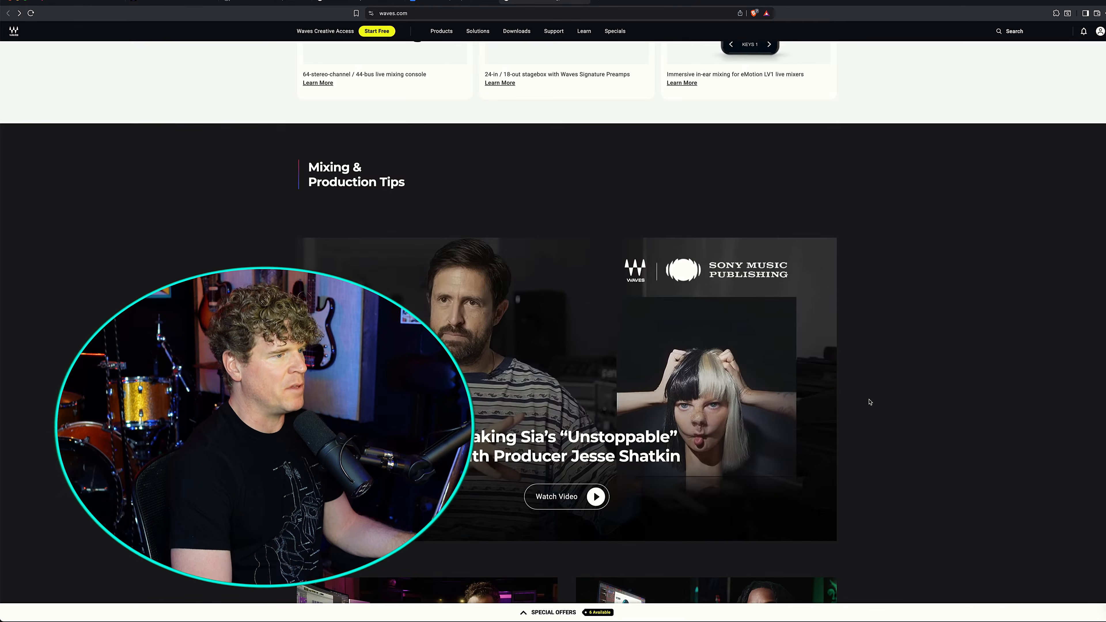
scroll(869, 403, up, 15)
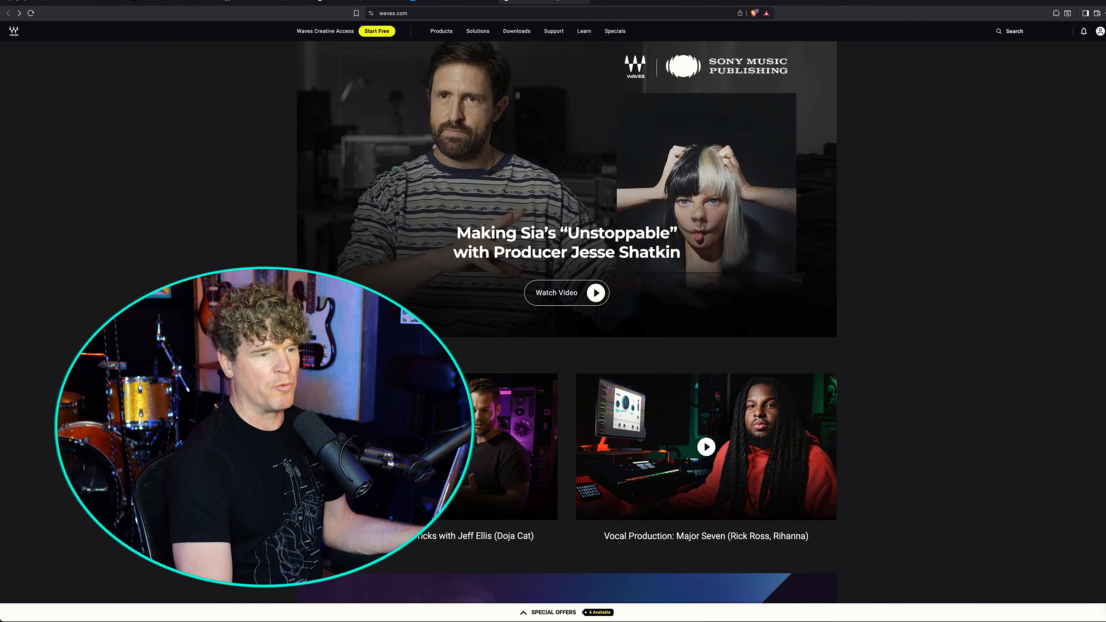
scroll(1097, 169, up, 20)
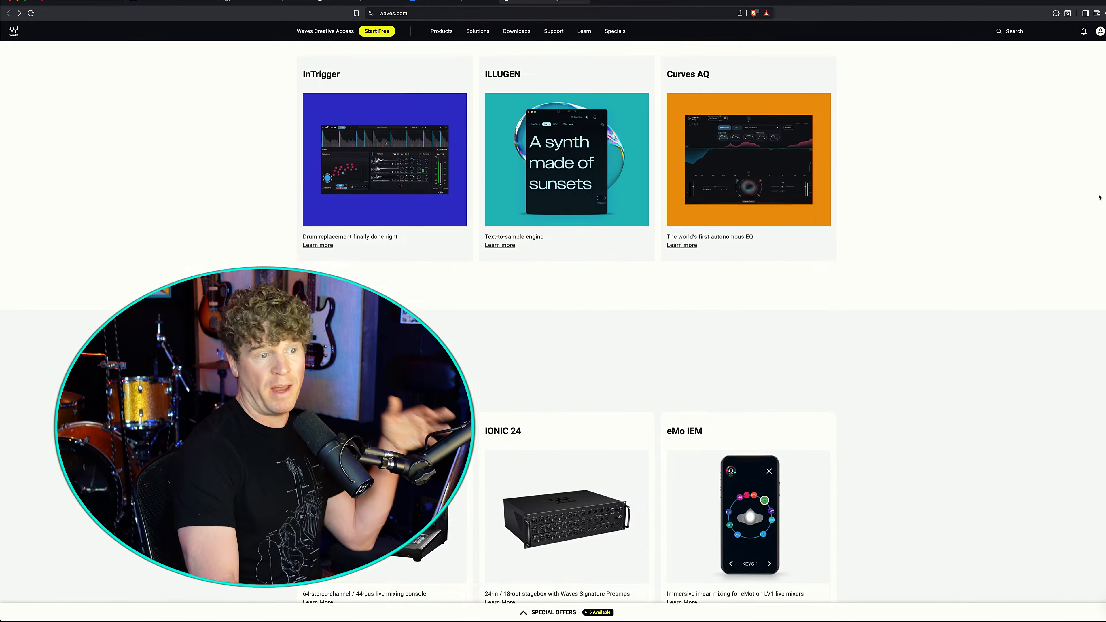
scroll(1098, 169, up, 10)
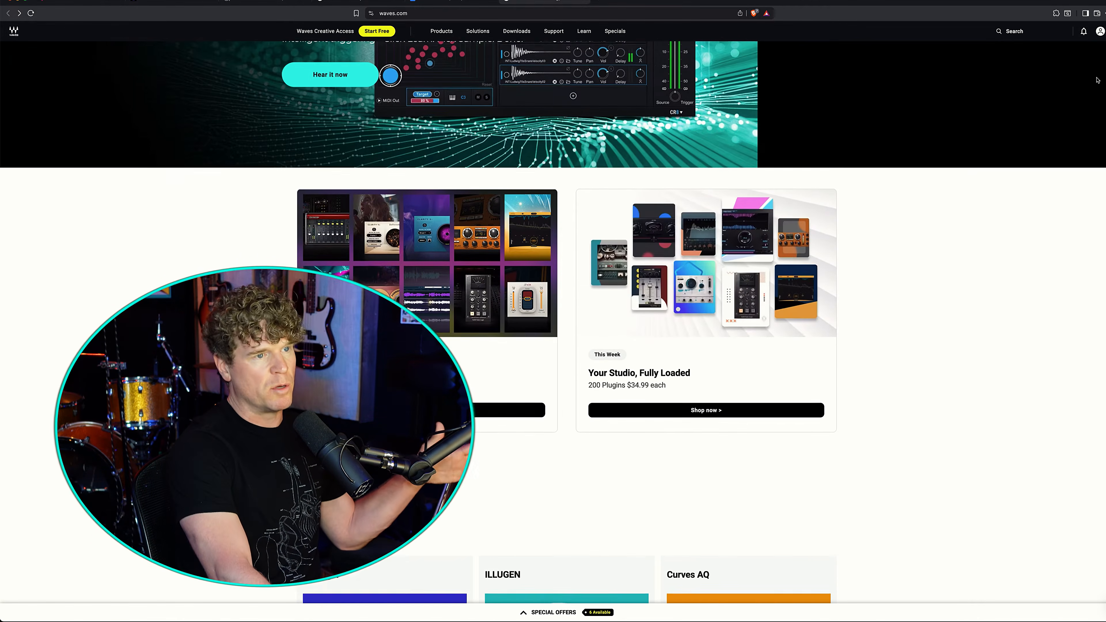
scroll(552, 322, up, 3)
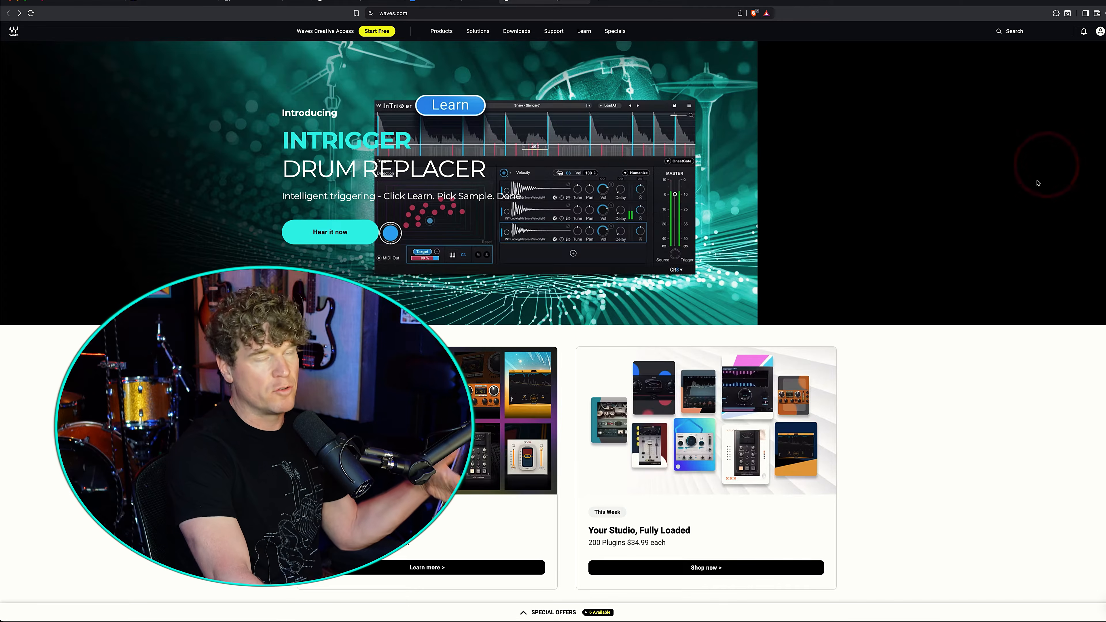
scroll(553, 322, down, 6)
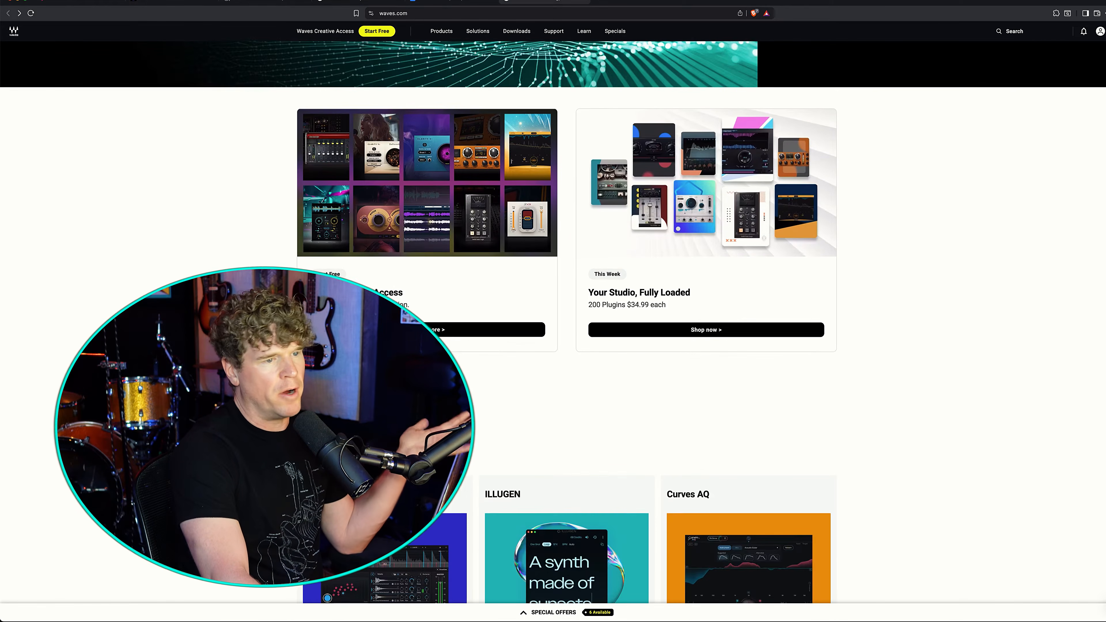
scroll(56, 91, up, 5)
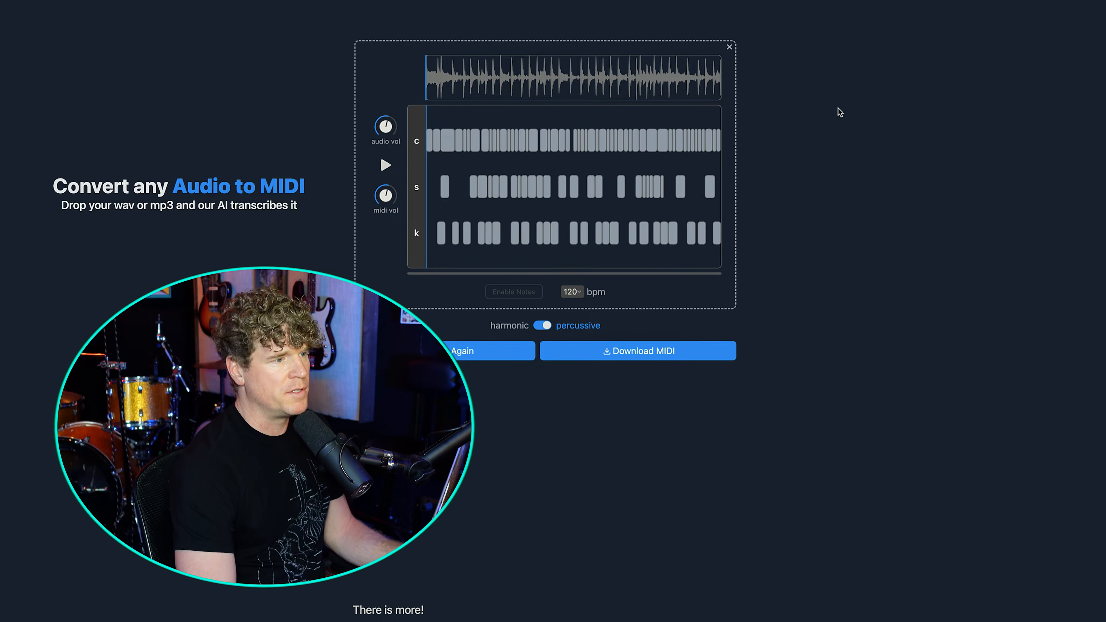
Step: Look over the Audio to MIDI converter page, including its percussive transcription and the free desktop app or plugin section
scroll(850, 115, down, 9)
scroll(240, 74, up, 5)
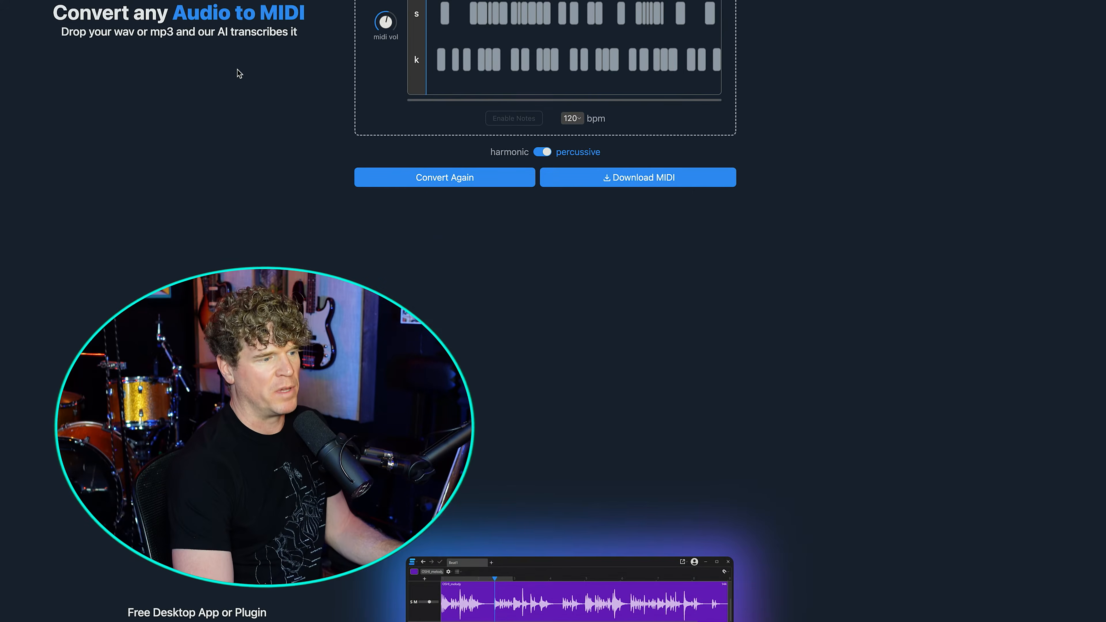
scroll(240, 74, down, 1)
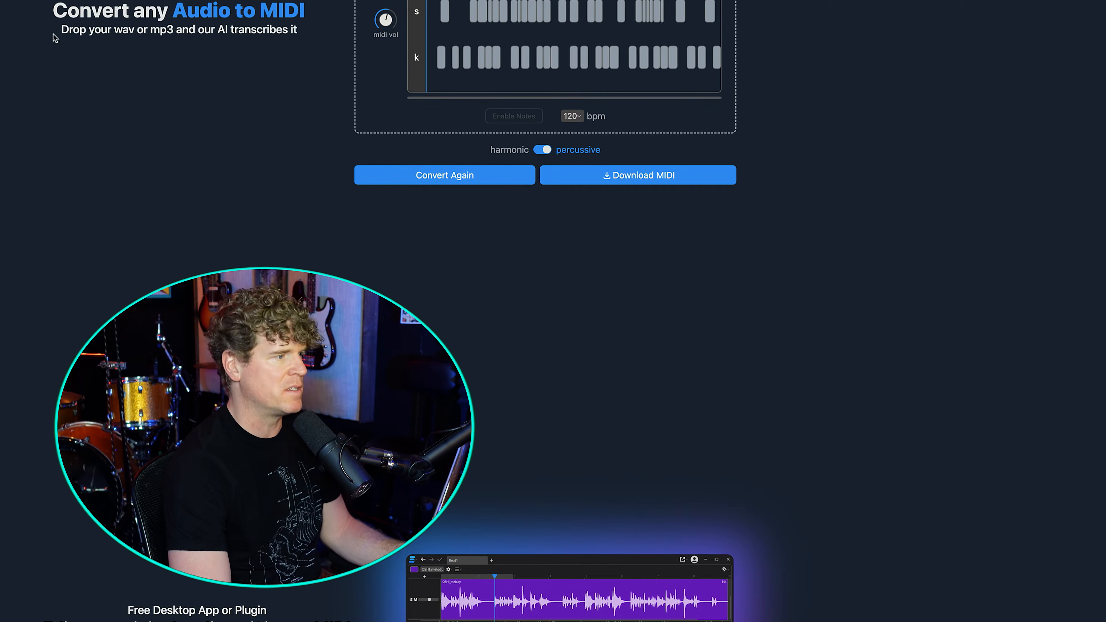
scroll(867, 221, up, 4)
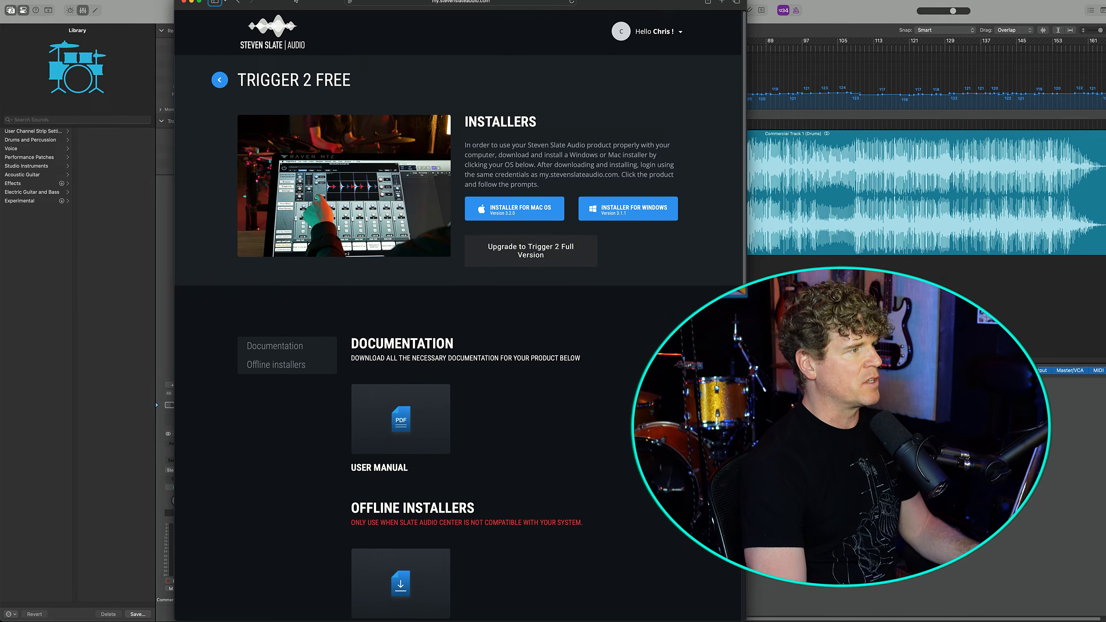
Step: Review the Trigger 2 Free product page on the Steven Slate Audio site, covering its installers, documentation and offline installers
drag(296, 2, 305, 2)
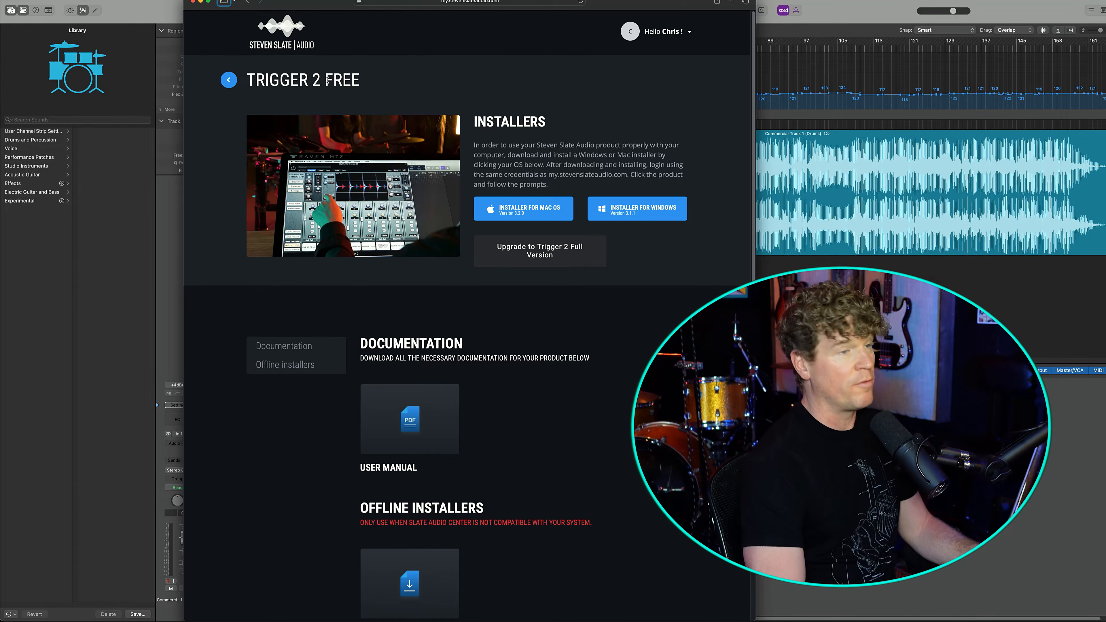
drag(327, 80, 361, 80)
click(366, 79)
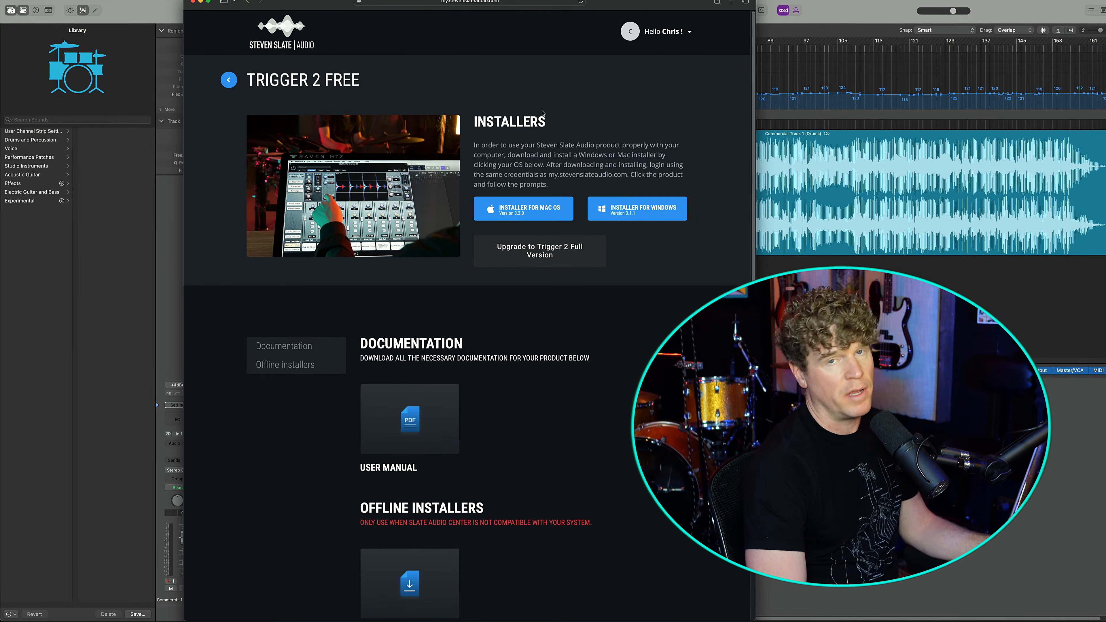
scroll(542, 112, down, 3)
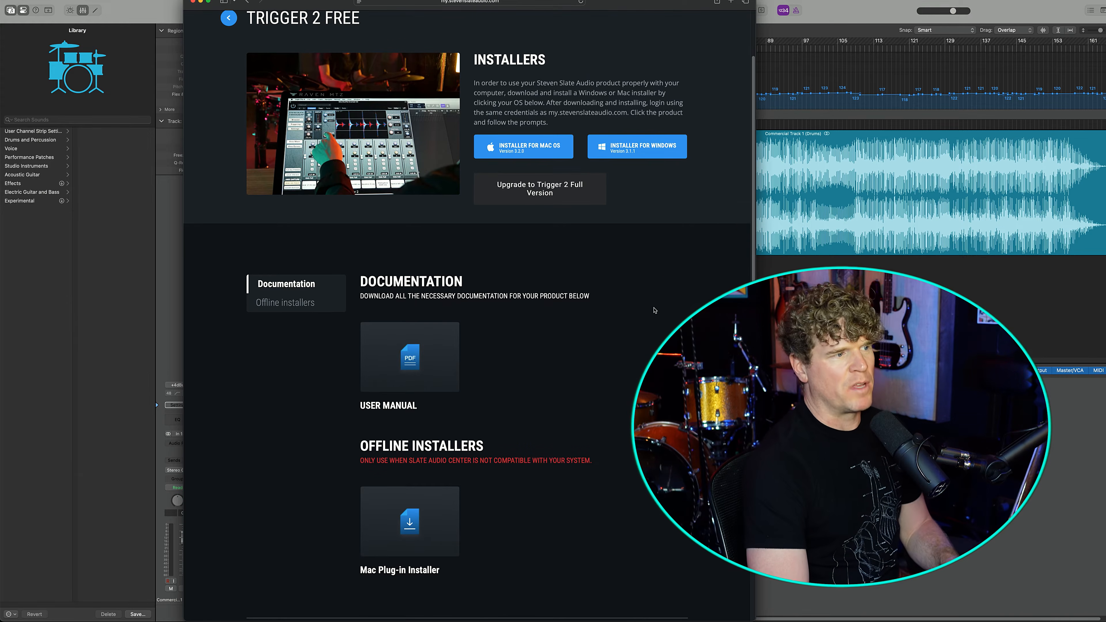
scroll(646, 274, up, 3)
scroll(646, 271, down, 3)
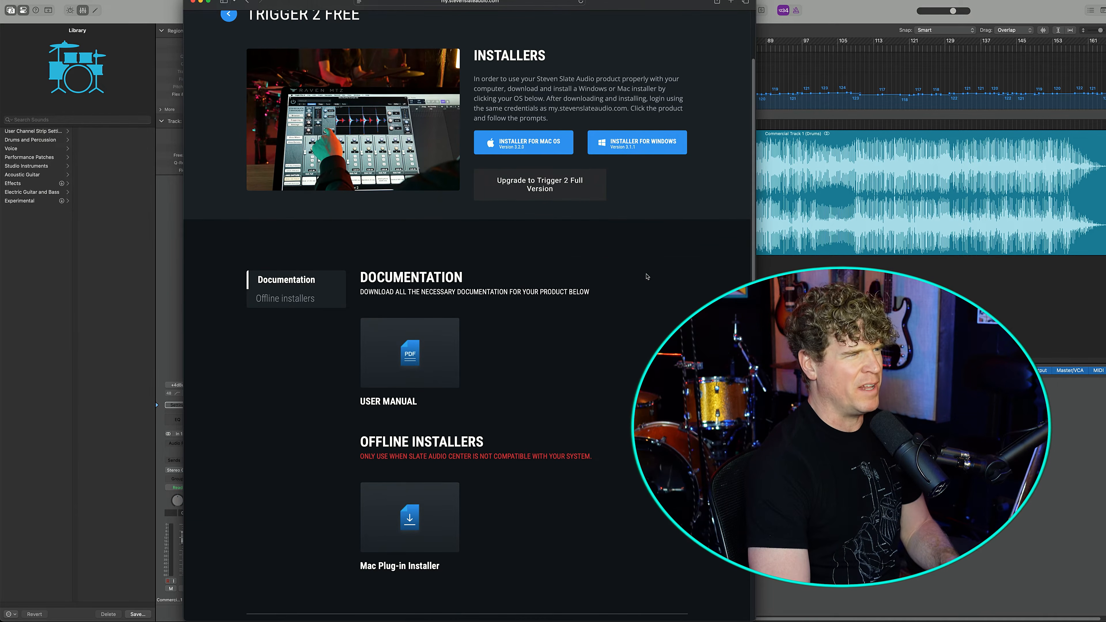
Step: Look through the lower part of the Trigger 2 Free page, down to the Mac Plug-in Installer
scroll(650, 300, down, 7)
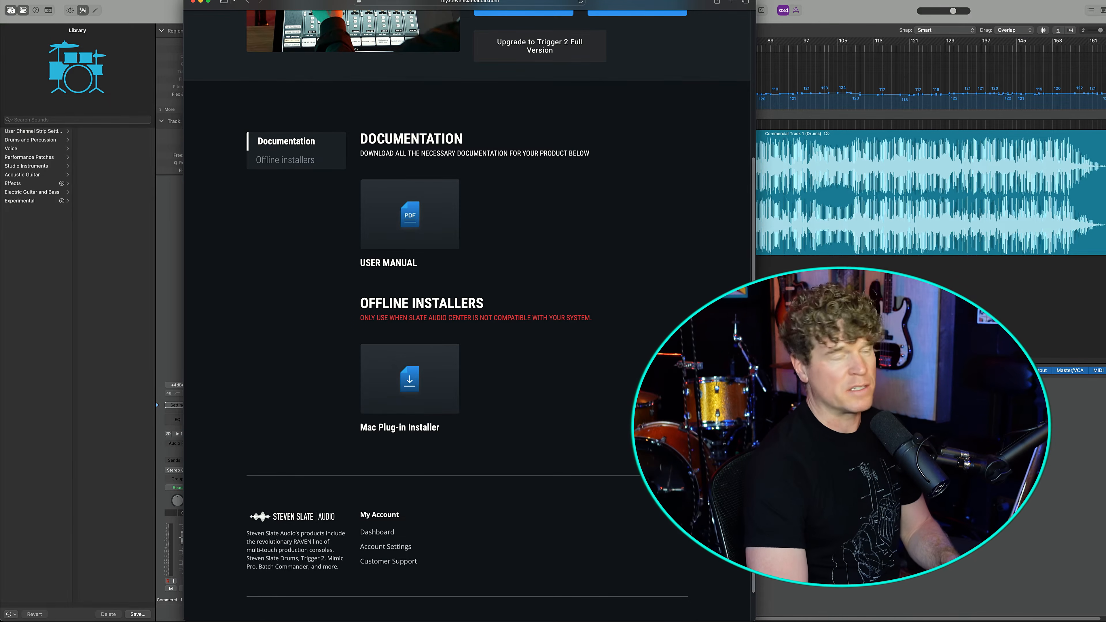
scroll(468, 311, up, 3)
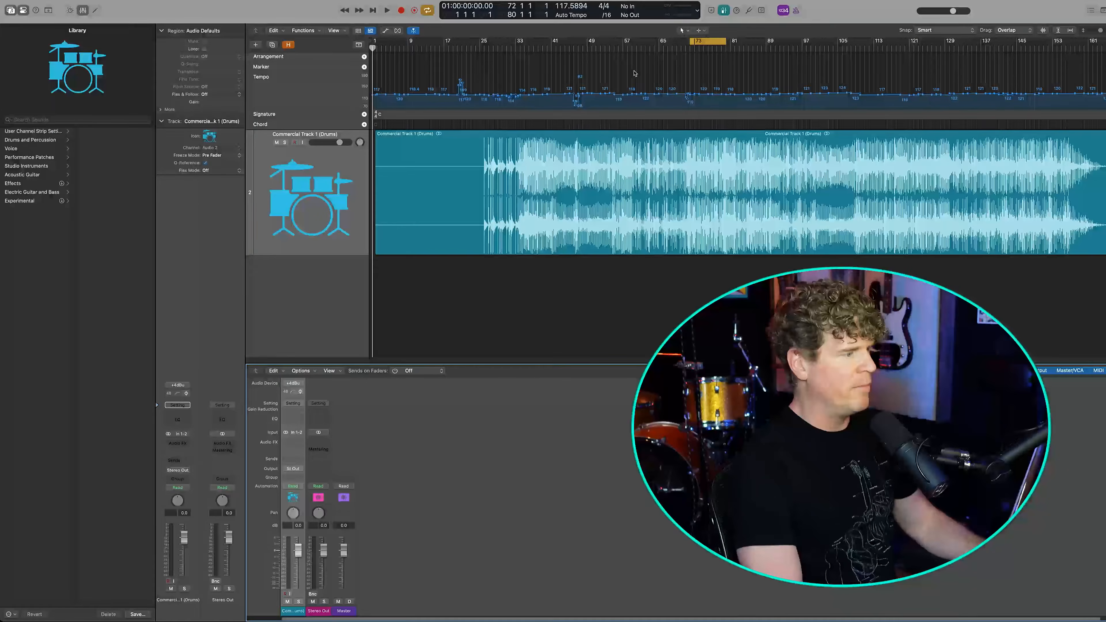
Step: Return to Logic Pro, duplicate the Commercial Track 1 (Drums) track and copy its audio region onto the new track
click(306, 175)
key(super+d)
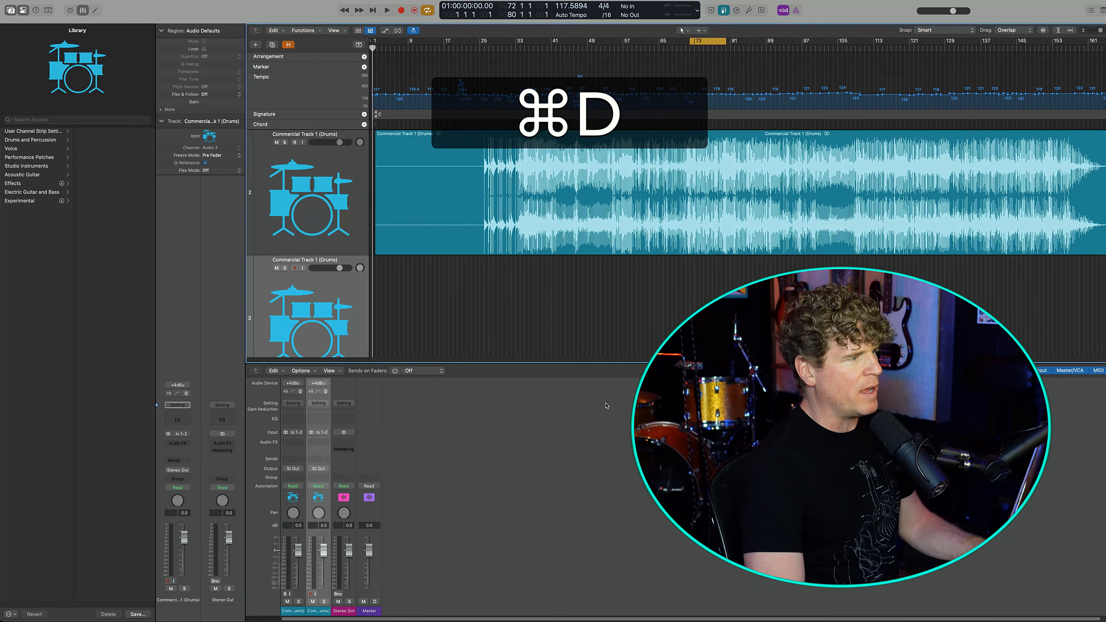
key(x)
drag(455, 166, 436, 323)
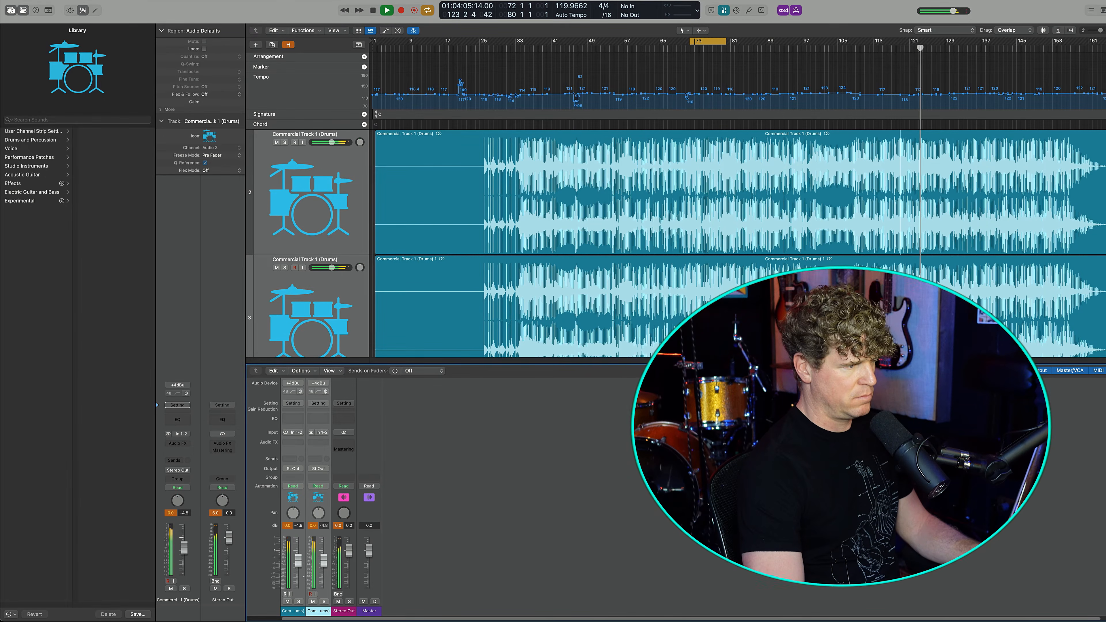
key(alt)
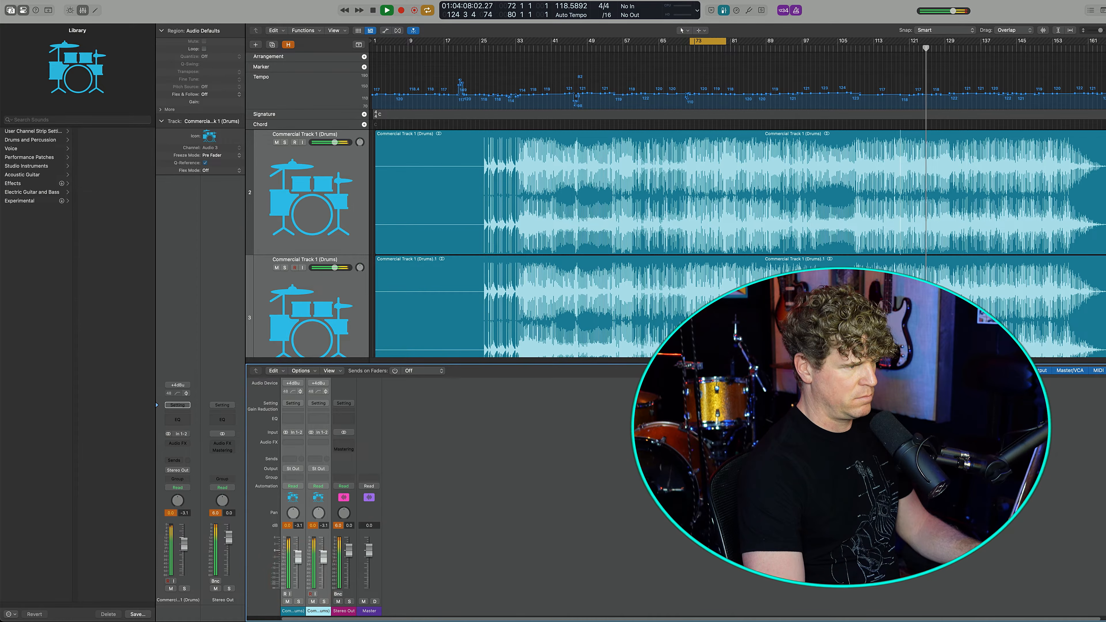
Step: Rename the original drum track Kick and the duplicate Snare
double_click(287, 134)
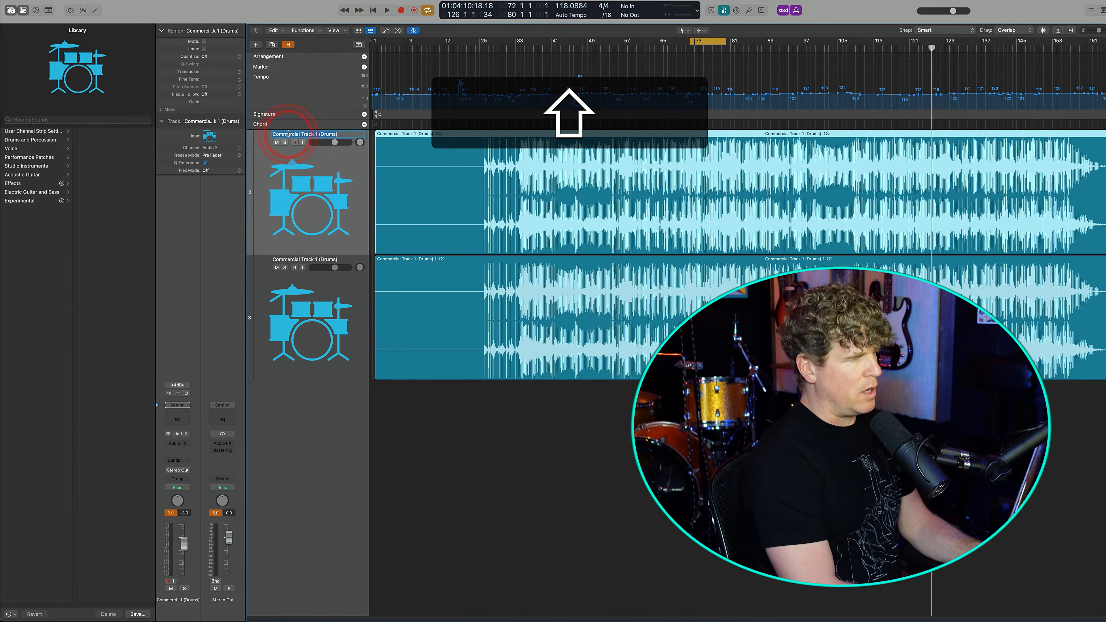
text(Kick)
key(Tab)
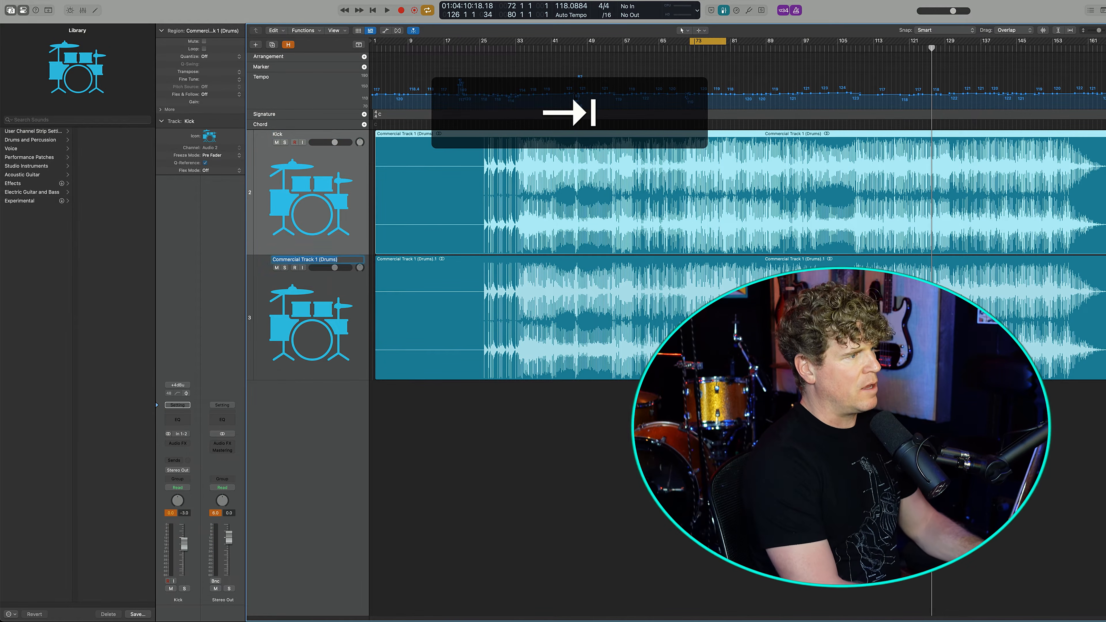
text(Snare)
key(Return)
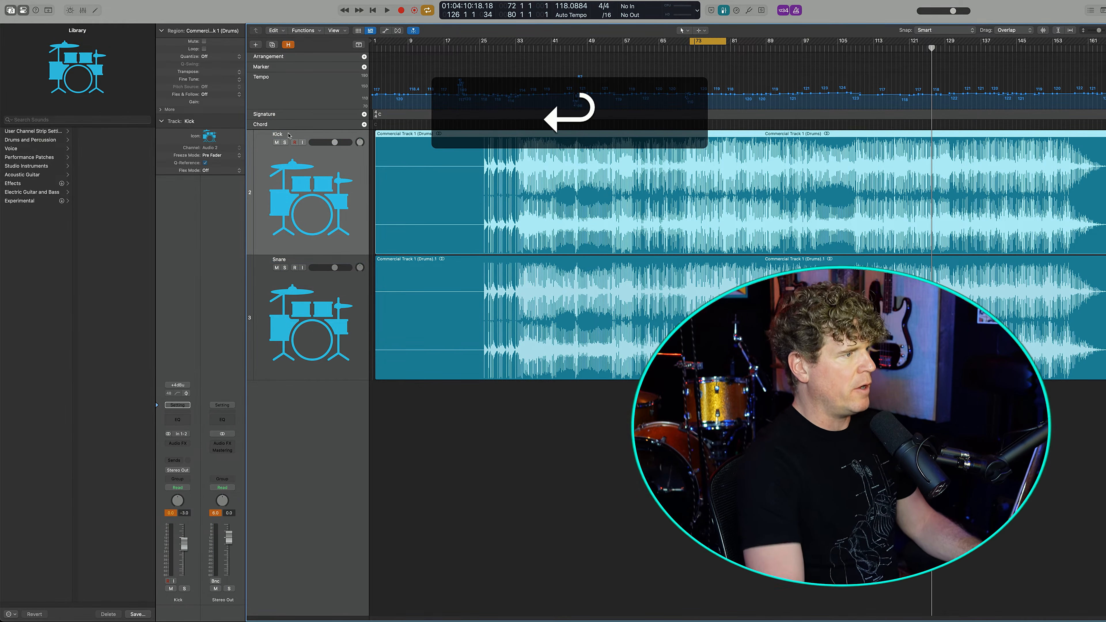
Step: Give the Kick track a kick drum icon and the Snare track a snare drum icon
click(309, 198)
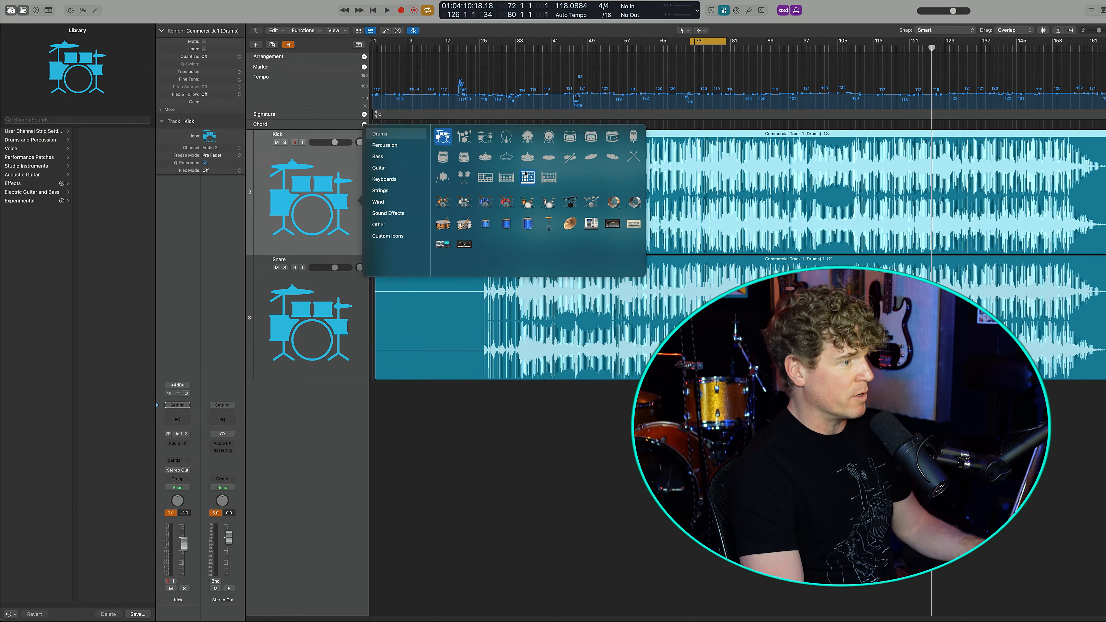
click(613, 201)
click(310, 322)
click(442, 349)
Step: Add sends to Bus 1 and Bus 2 on the Kick and Snare channels together in the mixer
key(x)
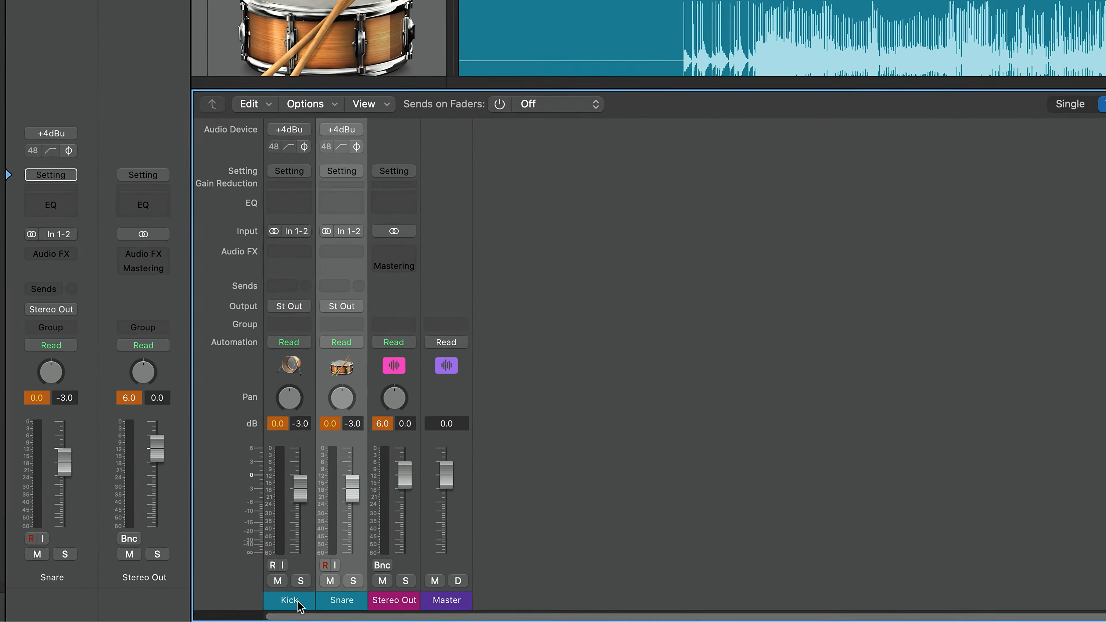
shift+click(297, 610)
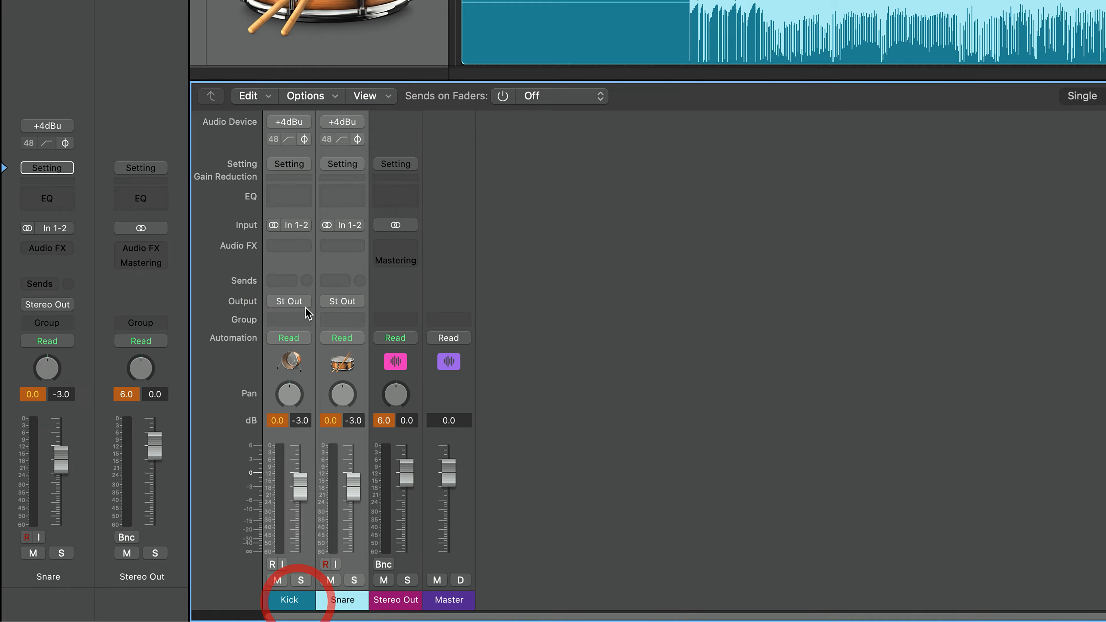
click(282, 280)
mouse_move(291, 420)
click(494, 5)
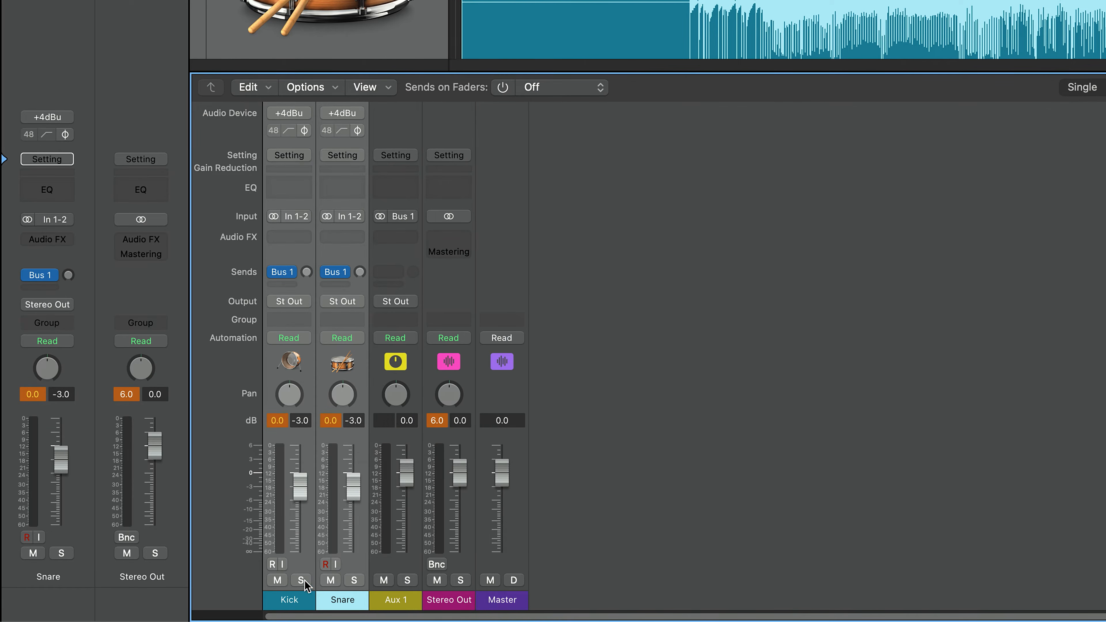
click(285, 283)
mouse_move(358, 424)
click(462, 12)
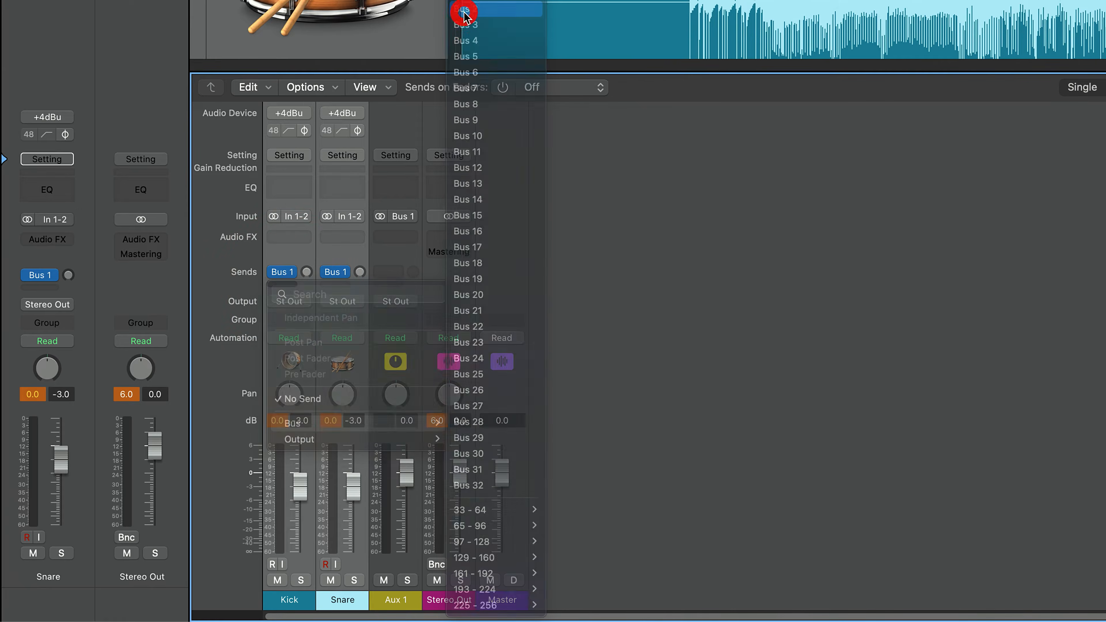
Step: Set the Bus 1 and Bus 2 sends on both drum channels to Pre Fader
click(291, 258)
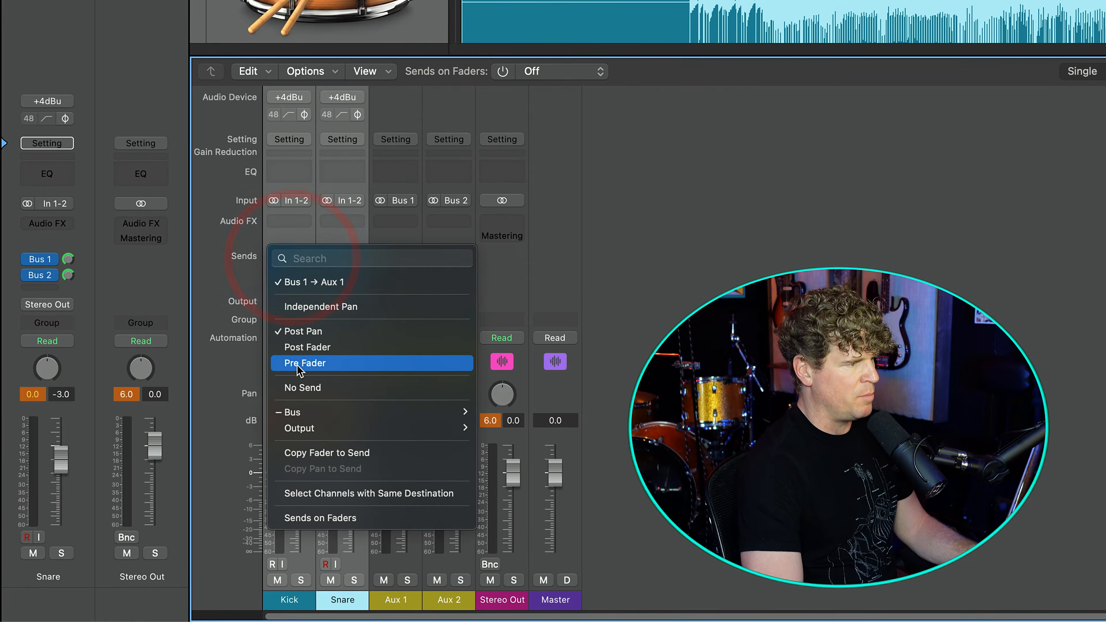
click(297, 365)
click(293, 281)
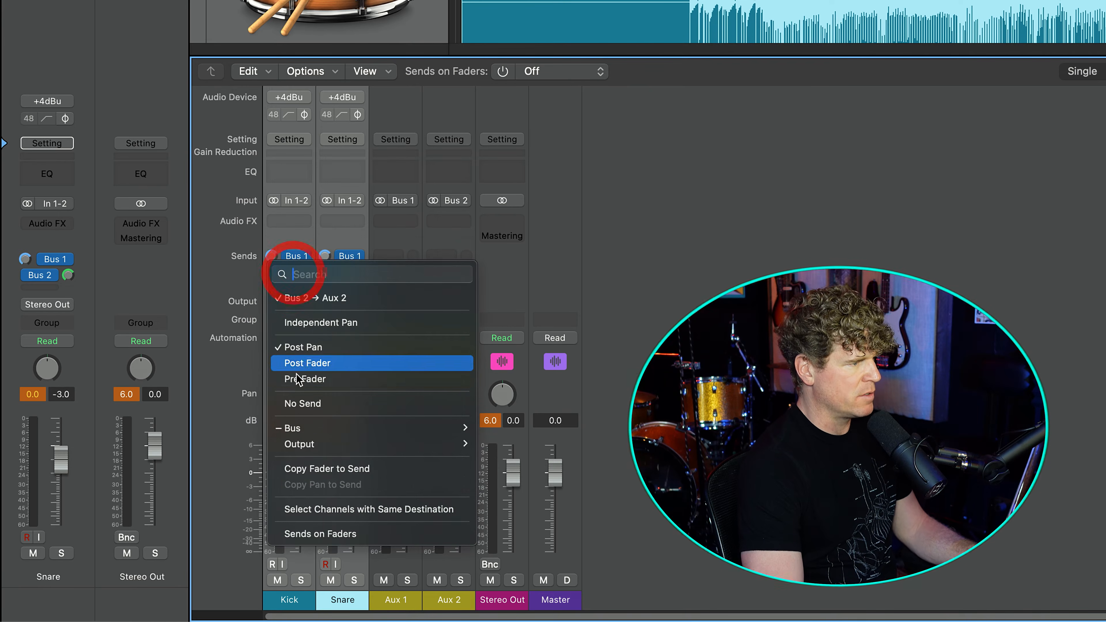
click(296, 378)
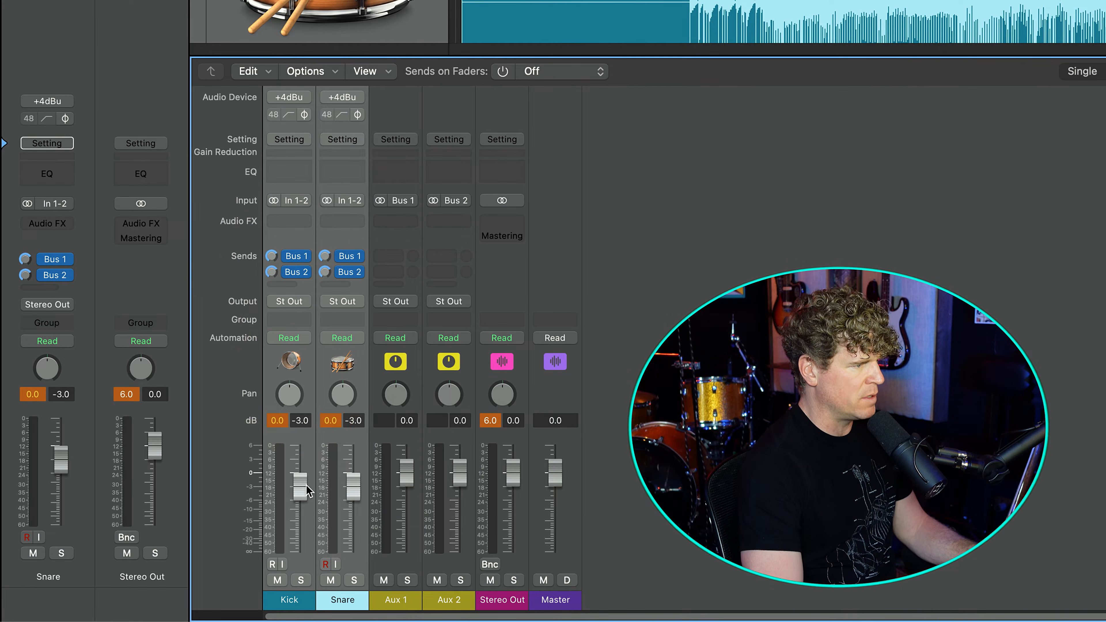
Step: Rename the Bus 1 aux channel Kick and the Bus 2 aux channel Snare
double_click(395, 600)
text(K)
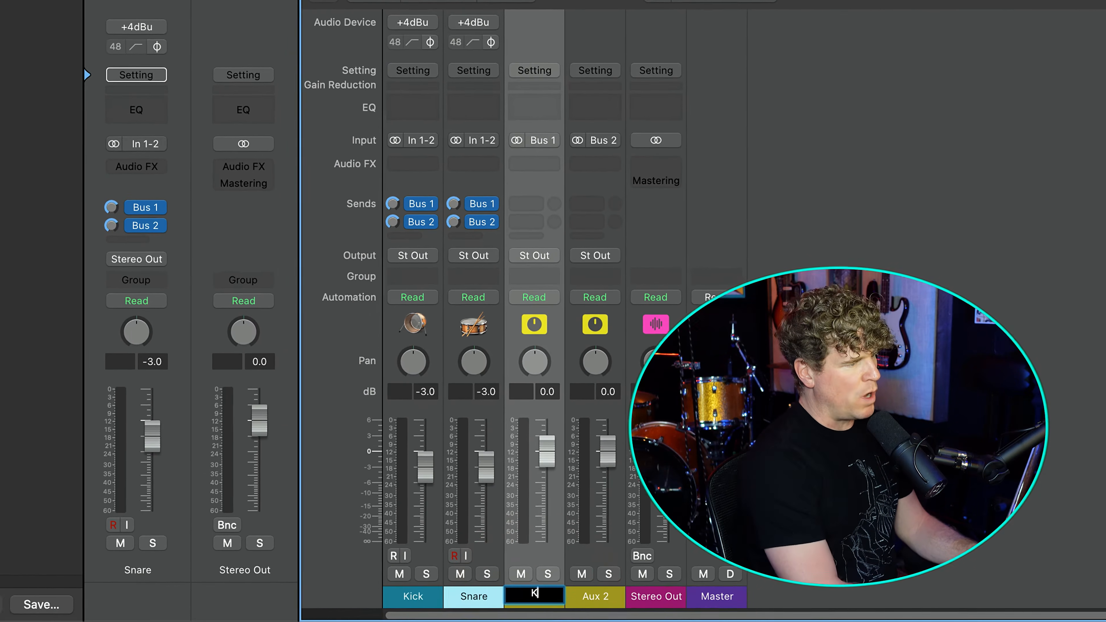
text(ick)
key(Tab)
text(Snare)
key(Return)
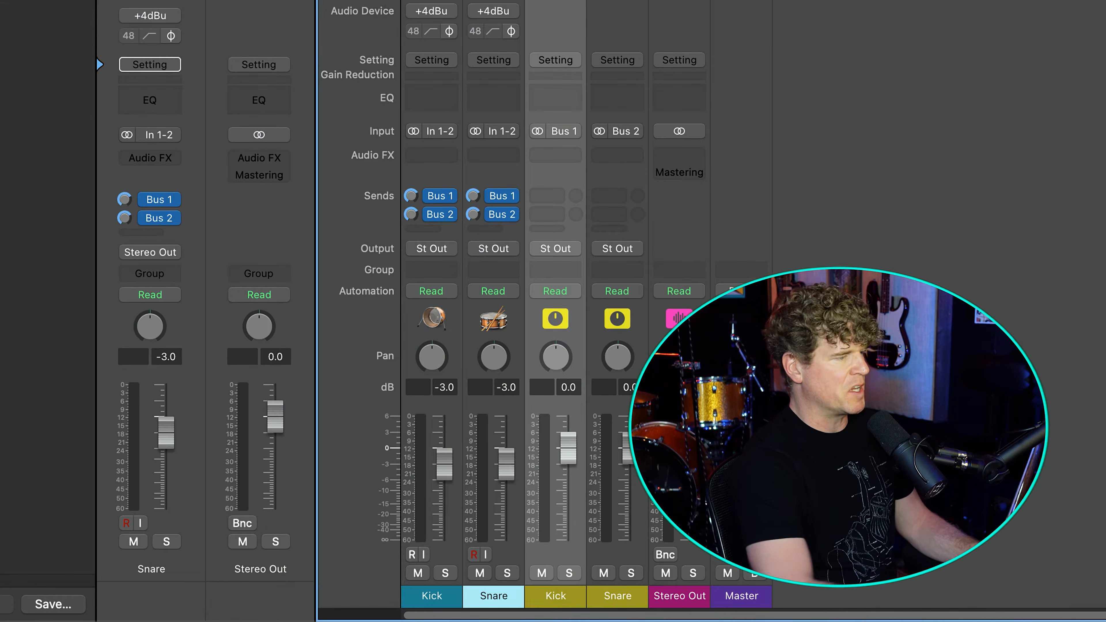
Step: Show the Kick bus in Sends on Faders, then enable Independent Pan on the Kick track's Bus 1 send and pan it to -64
click(431, 596)
shift+click(493, 596)
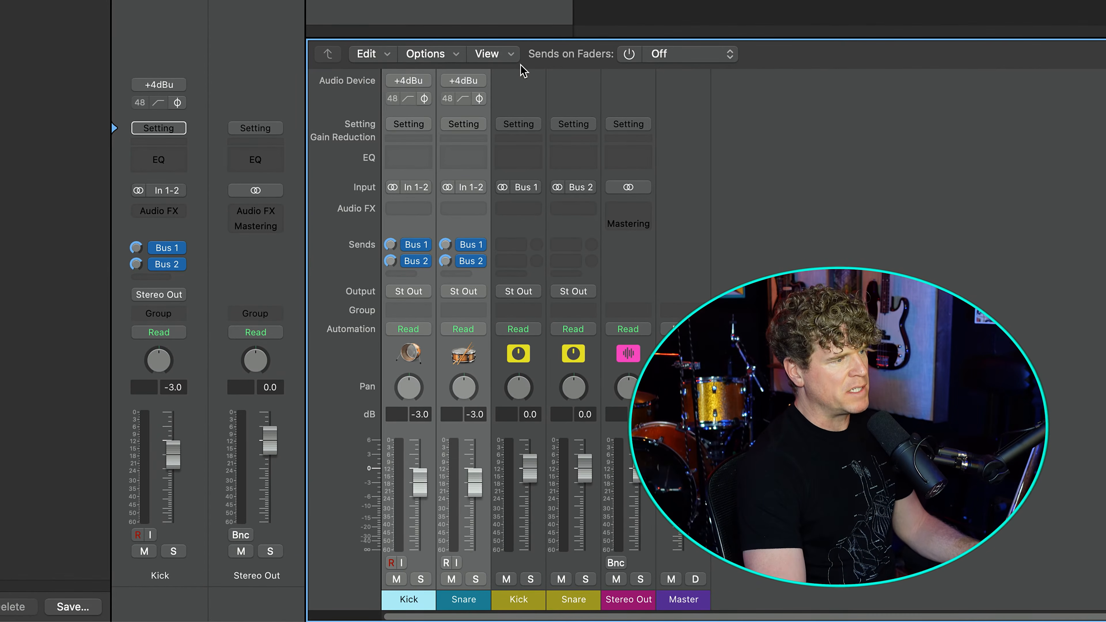
click(629, 54)
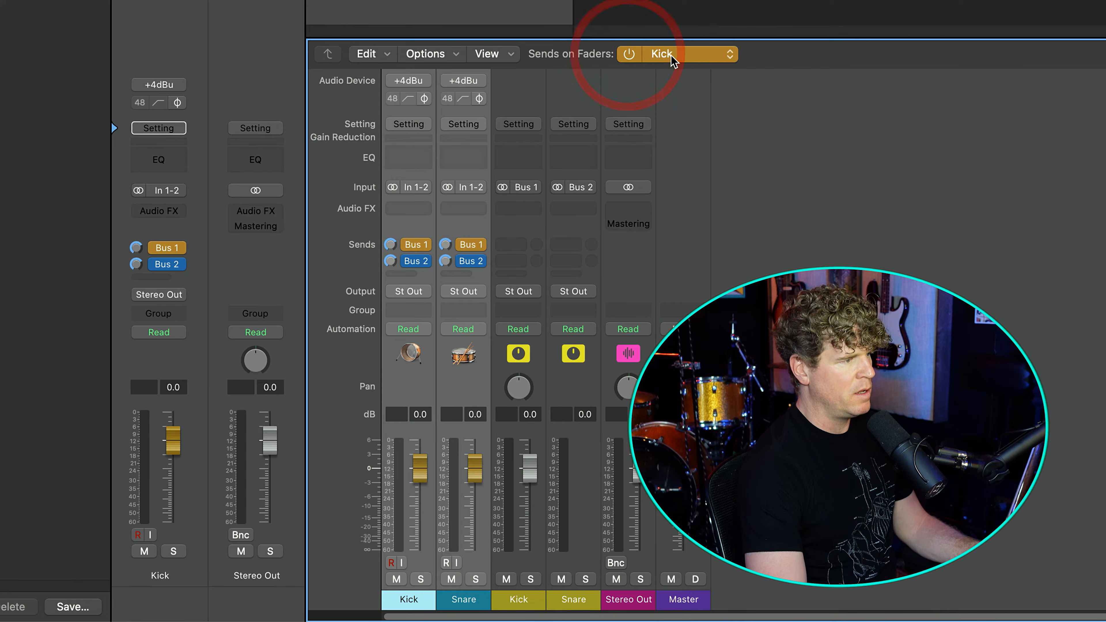
click(420, 242)
click(1070, 250)
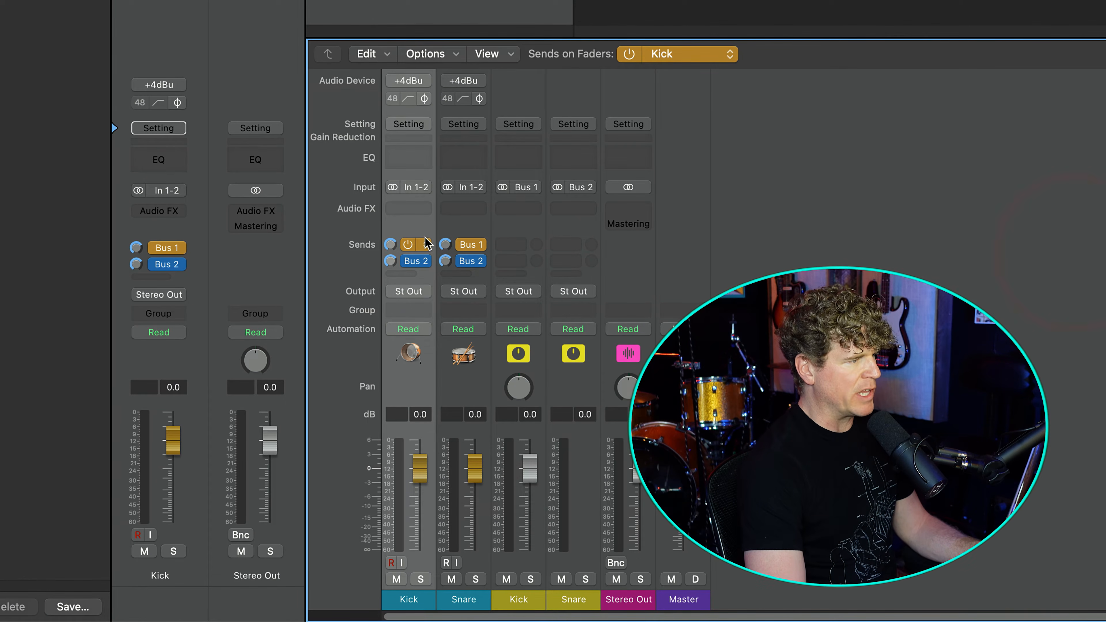
click(425, 247)
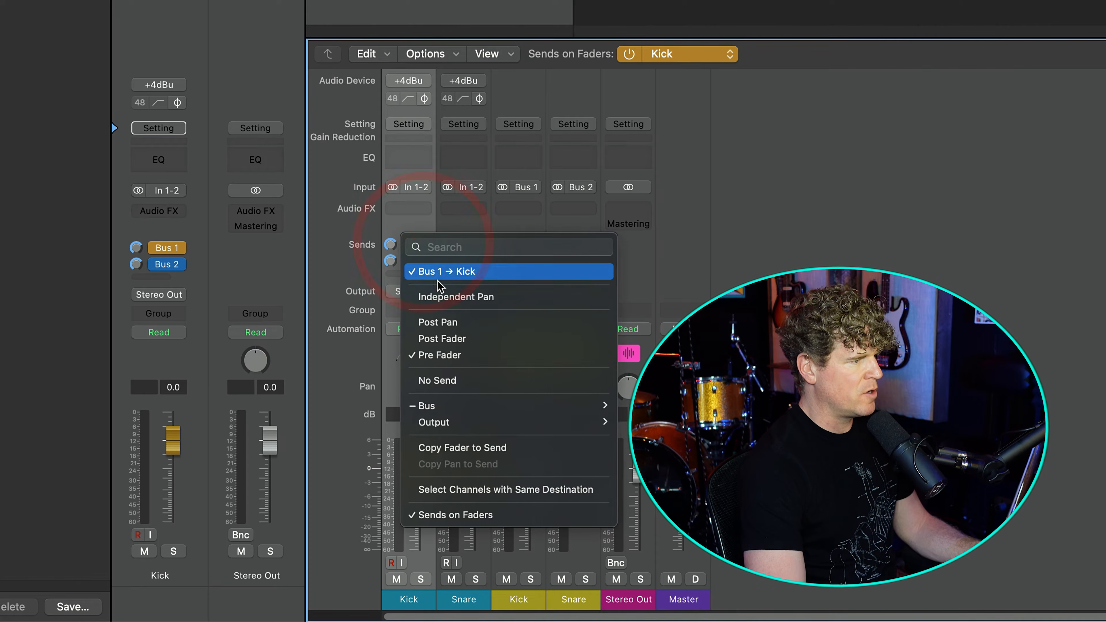
click(435, 298)
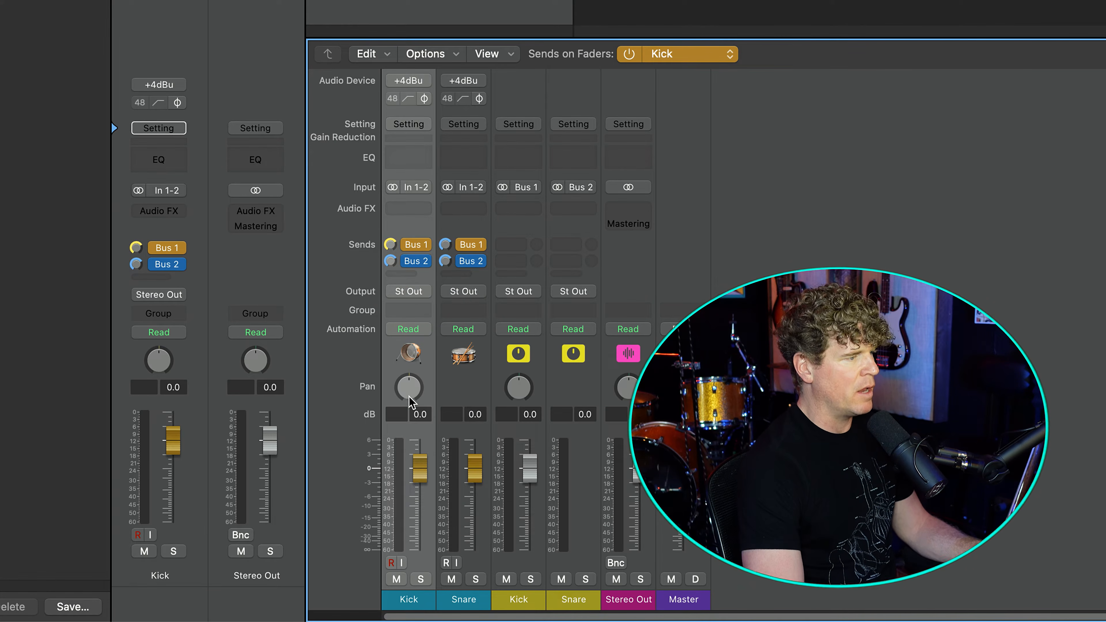
drag(409, 392, 410, 418)
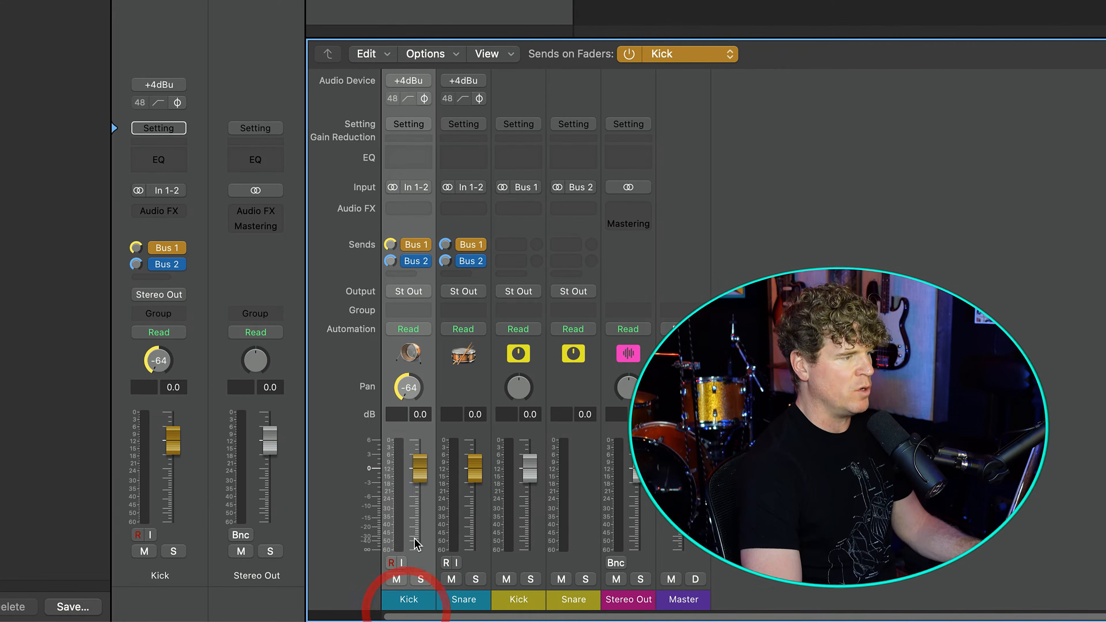
Step: Enable Independent Pan on the Snare track's Bus 1 send and pan it to +63
click(462, 600)
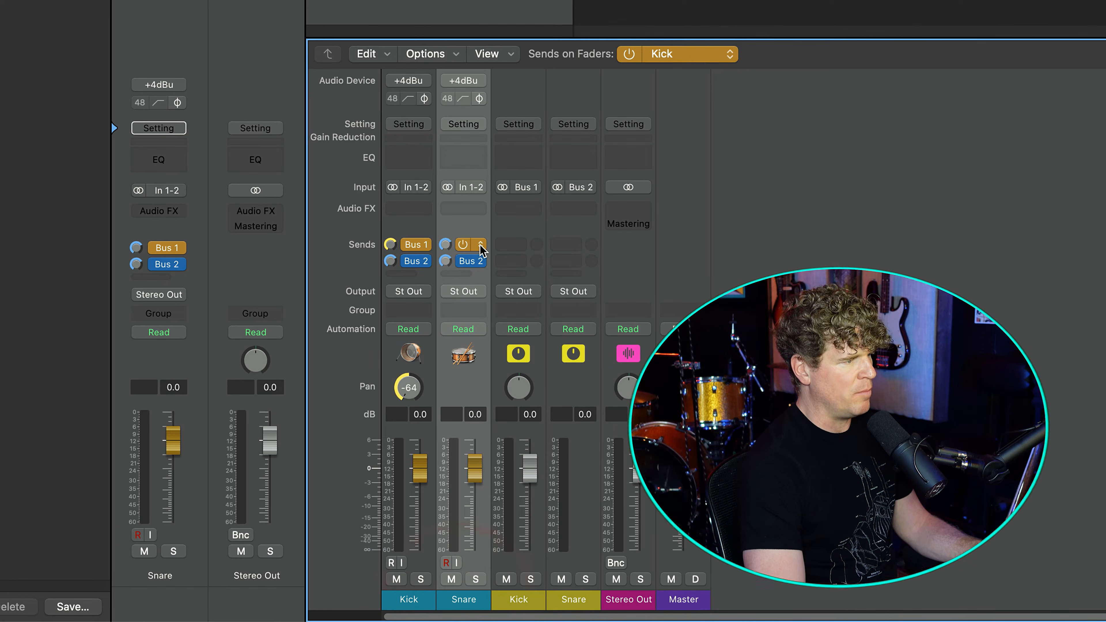
click(470, 245)
click(502, 297)
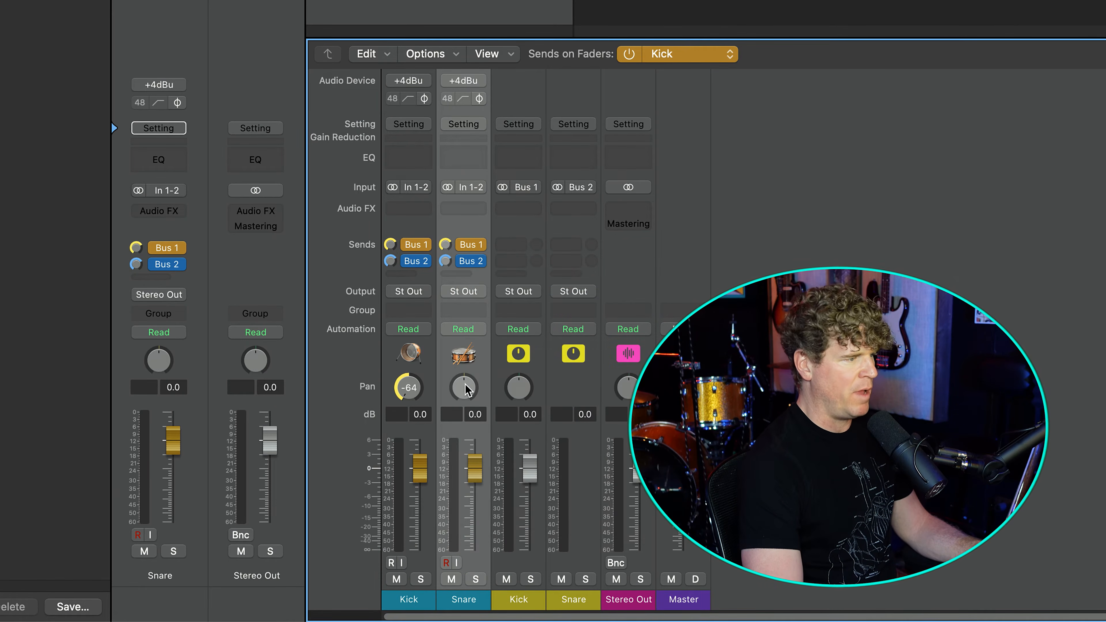
drag(464, 387, 463, 361)
Step: Switch Sends on Faders to the Snare bus and give the Kick track's Bus 2 send Independent Pan at +63
click(696, 53)
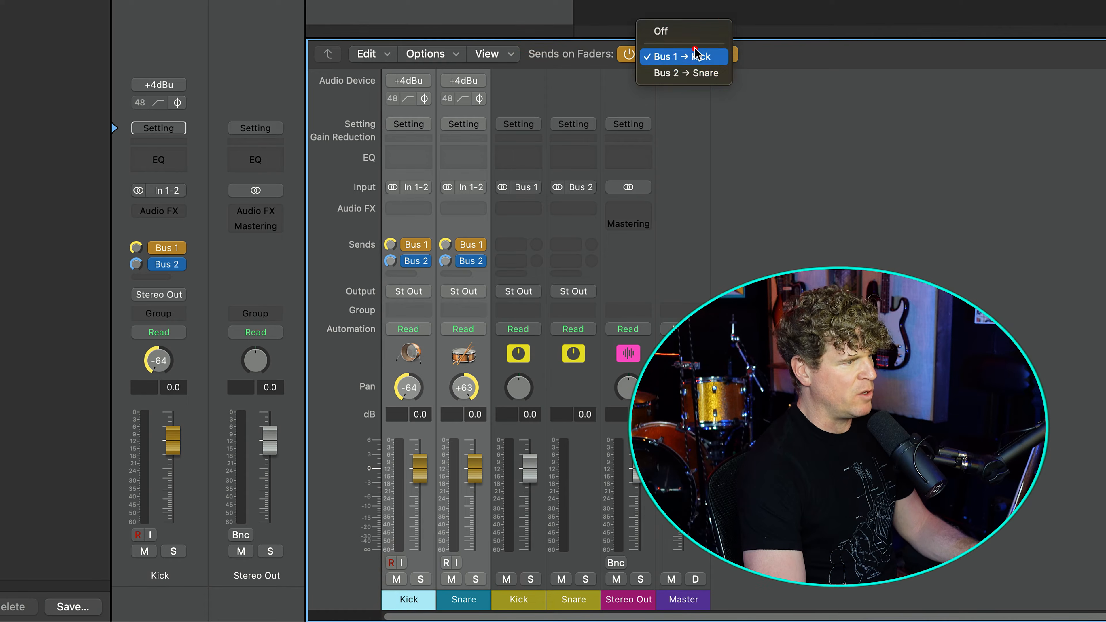
click(692, 69)
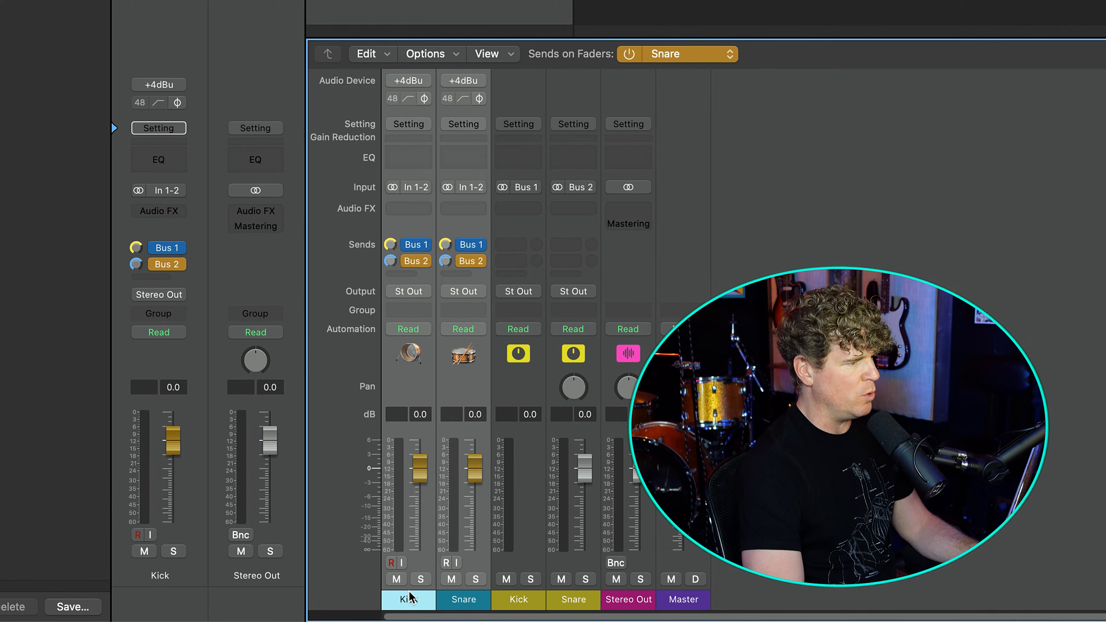
click(415, 261)
click(456, 314)
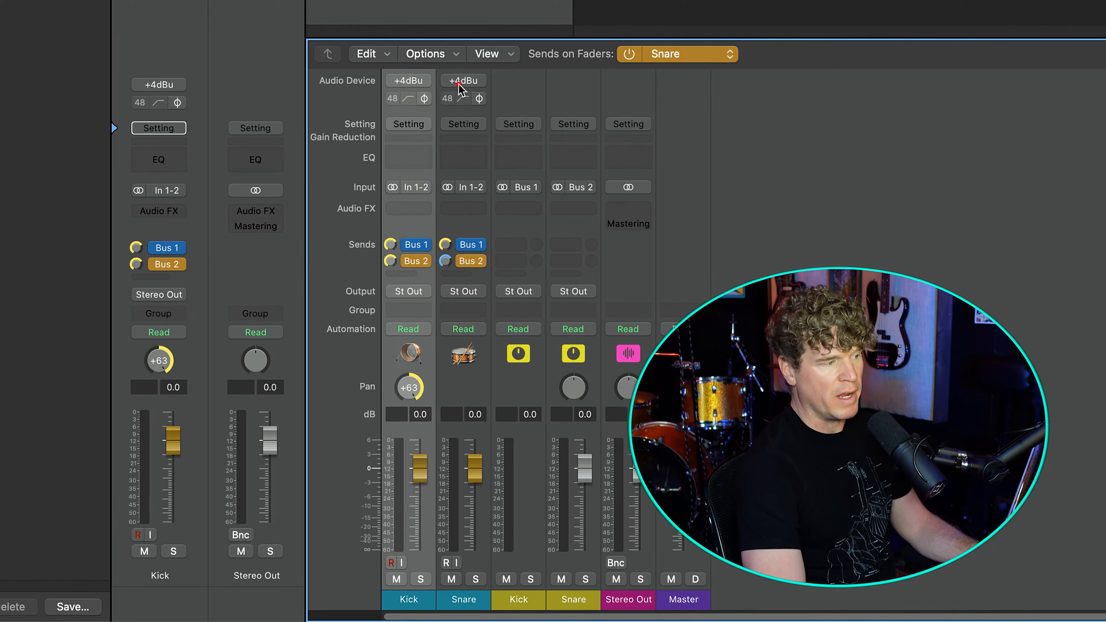
Step: Enable Independent Pan on the Snare track's Bus 2 send, pan it to -64, and turn off Sends on Faders
click(475, 260)
click(496, 312)
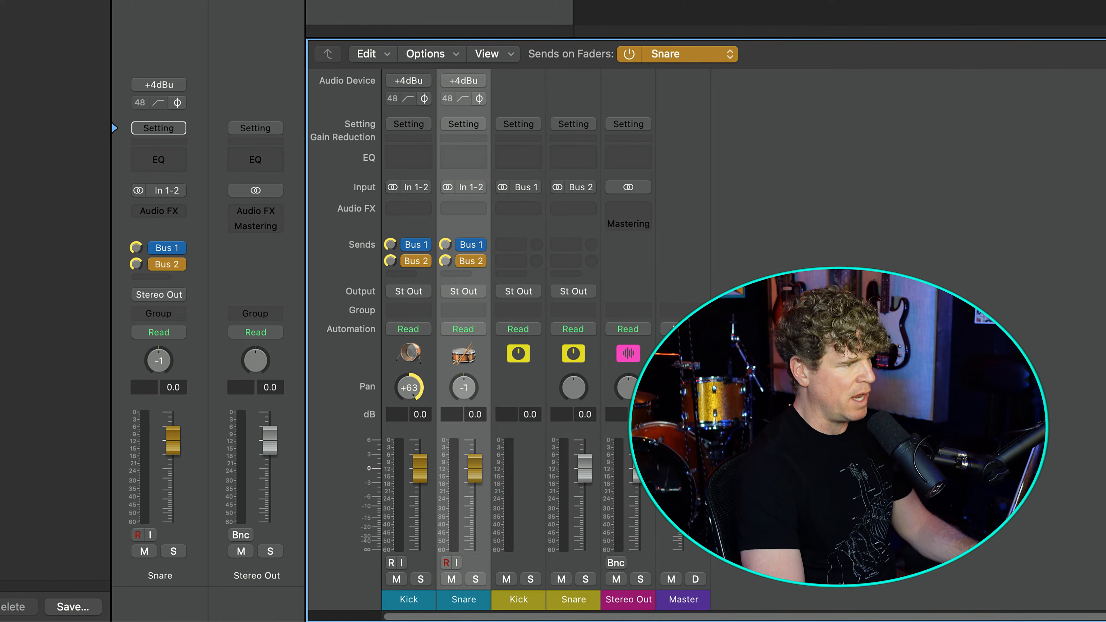
drag(465, 386, 493, 620)
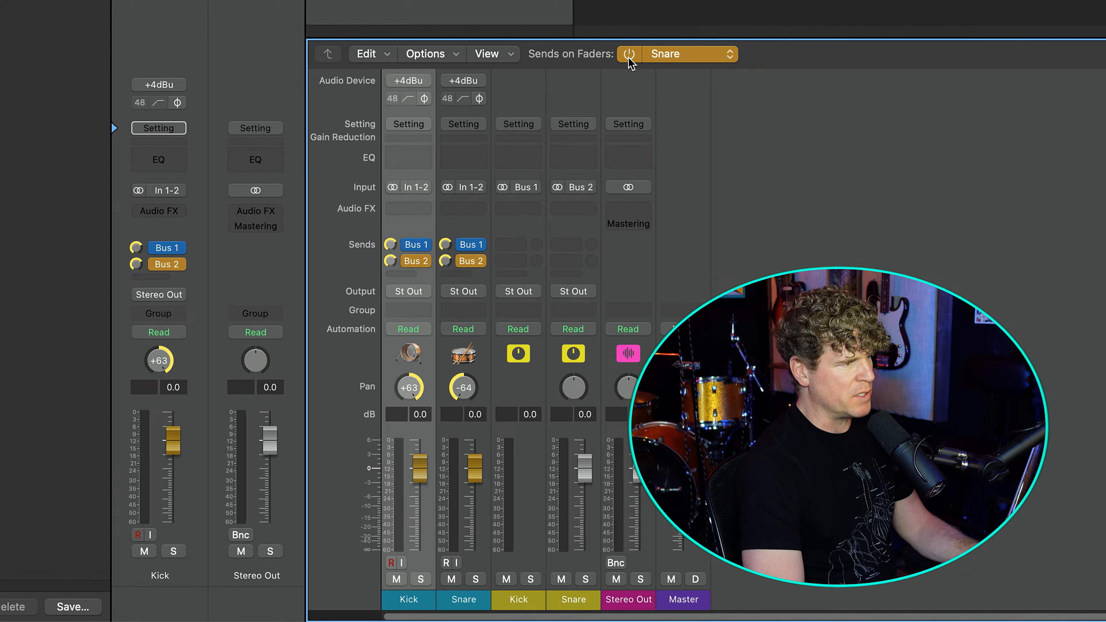
click(629, 54)
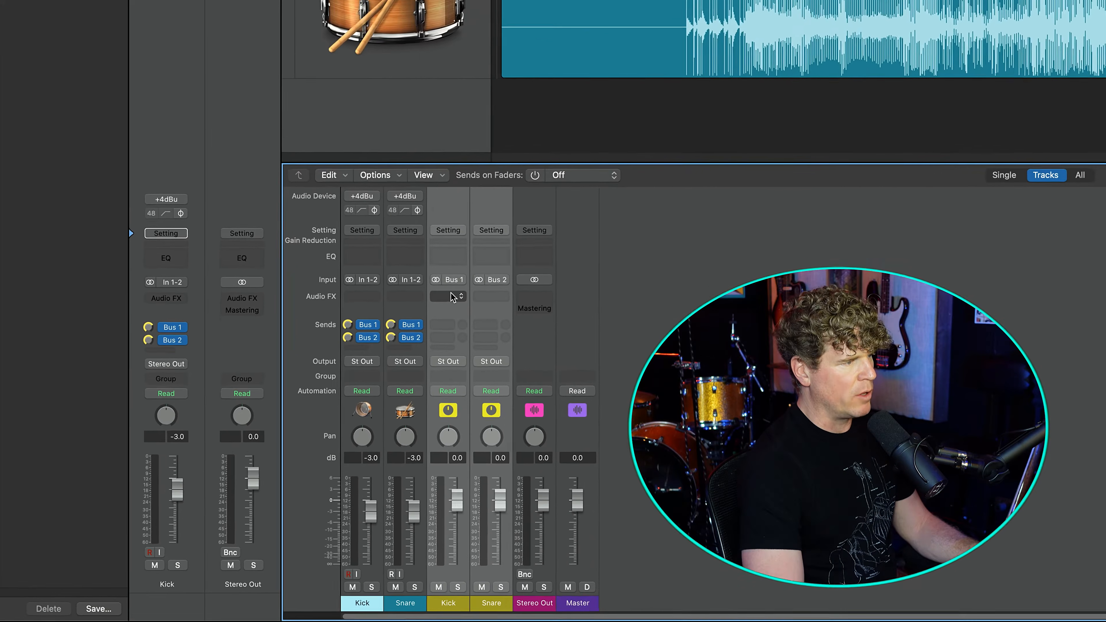
Step: Insert the Trigger 2 plug-in on the selected Kick and Snare aux channels
click(518, 208)
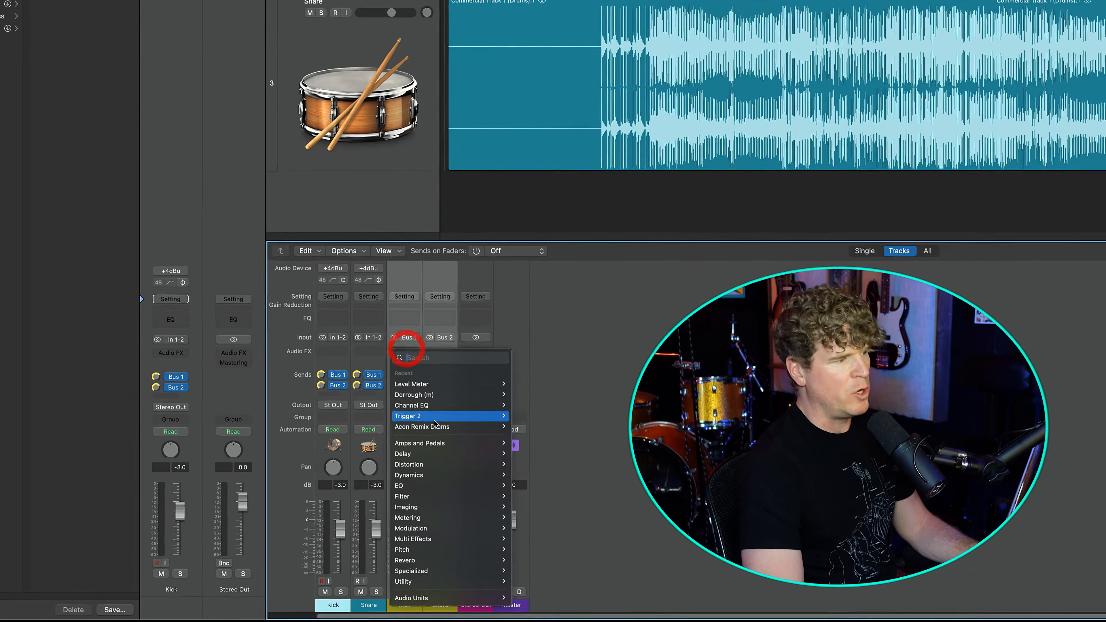
mouse_move(435, 419)
click(528, 416)
Step: Choose the sampler base directory in the Kick channel's Trigger 2 and load the Kick 5 Z1 mic sample into the first slot
click(148, 105)
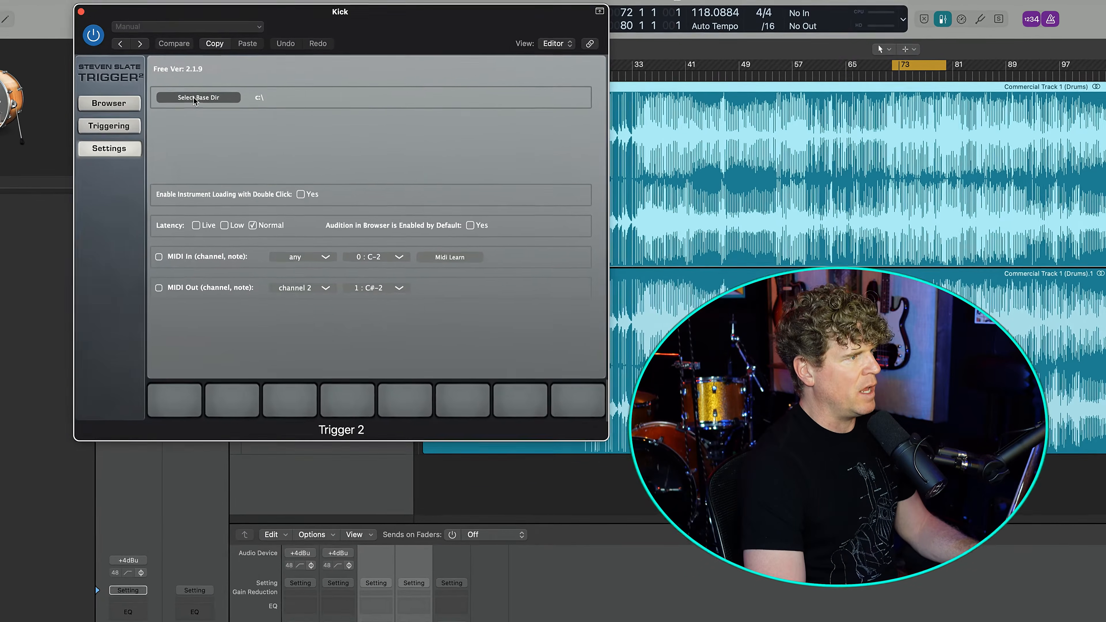
click(213, 69)
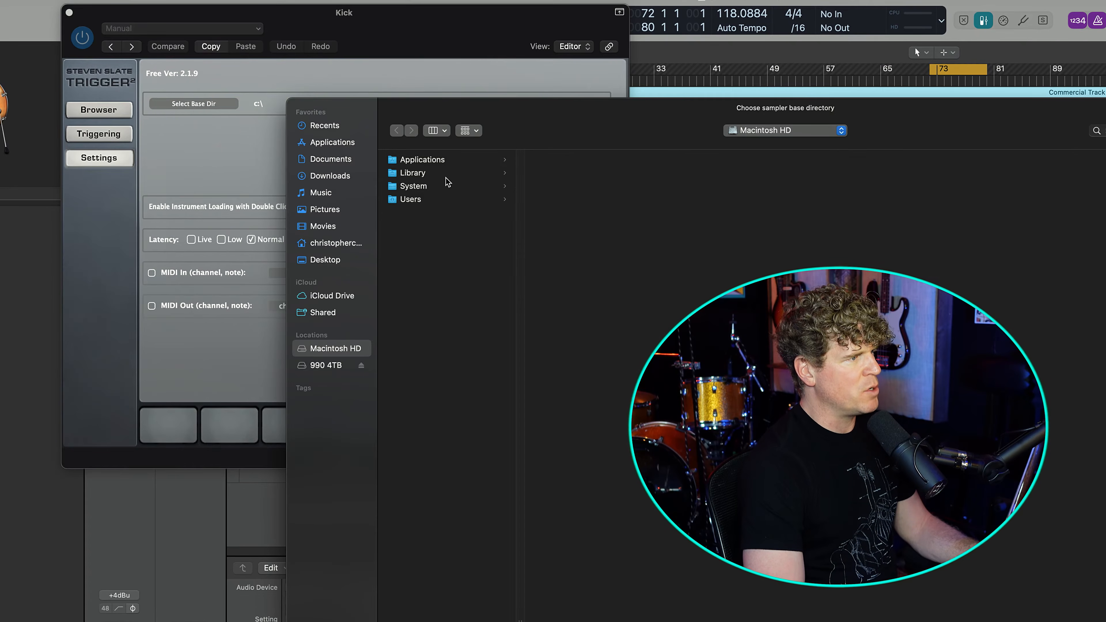
click(327, 160)
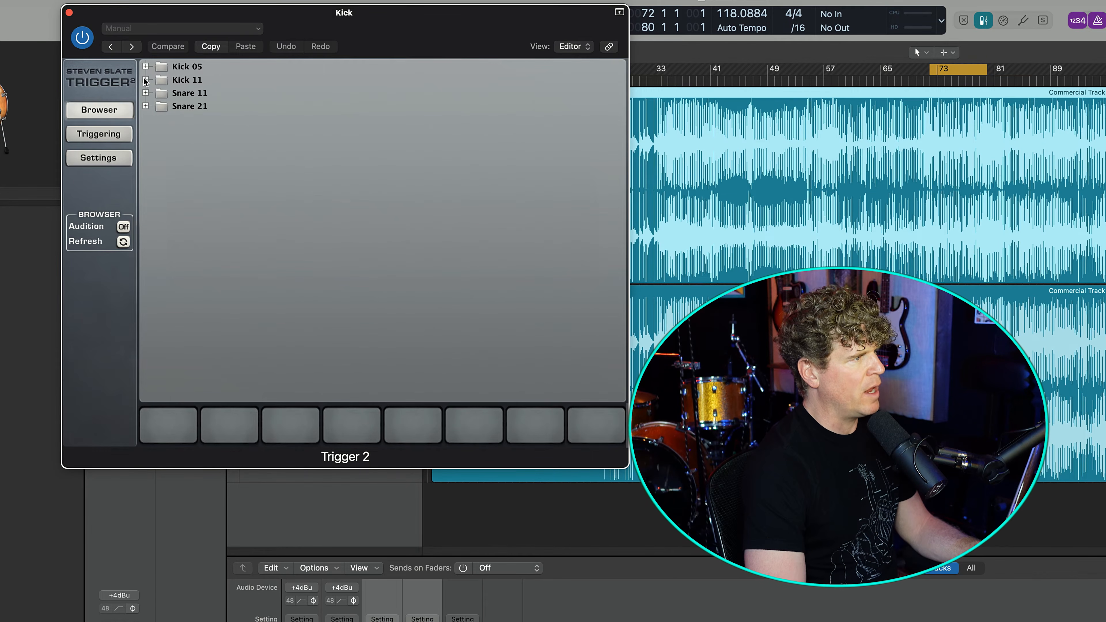
click(145, 80)
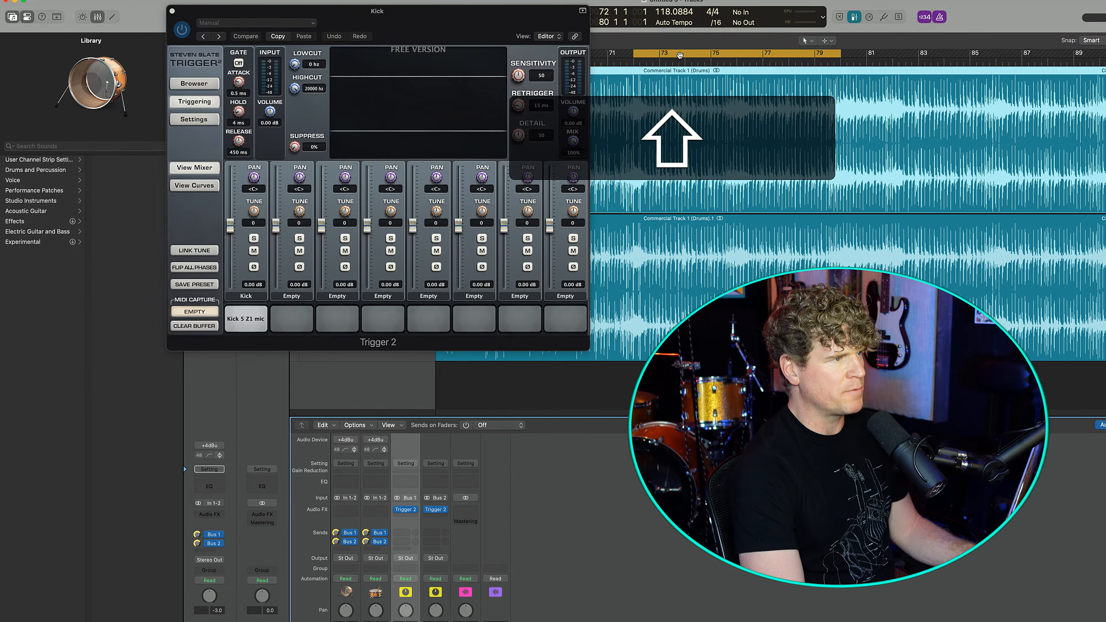
Step: Add a Channel EQ to the Kick track and enable a steep high cut that isolates the kick's low frequencies
drag(679, 55, 680, 55)
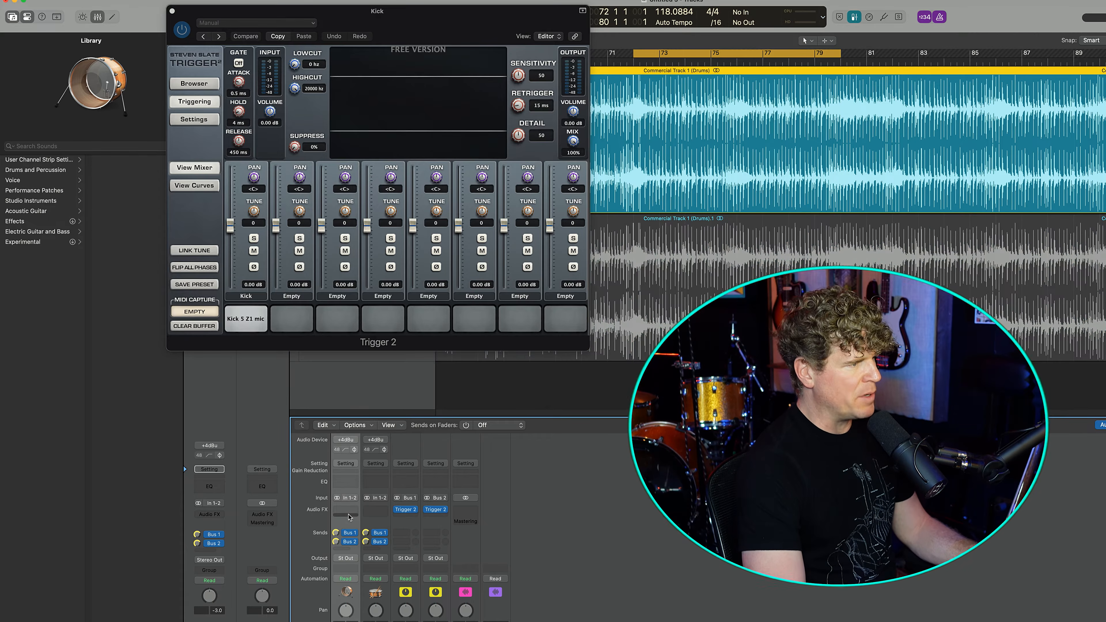
click(343, 482)
click(975, 165)
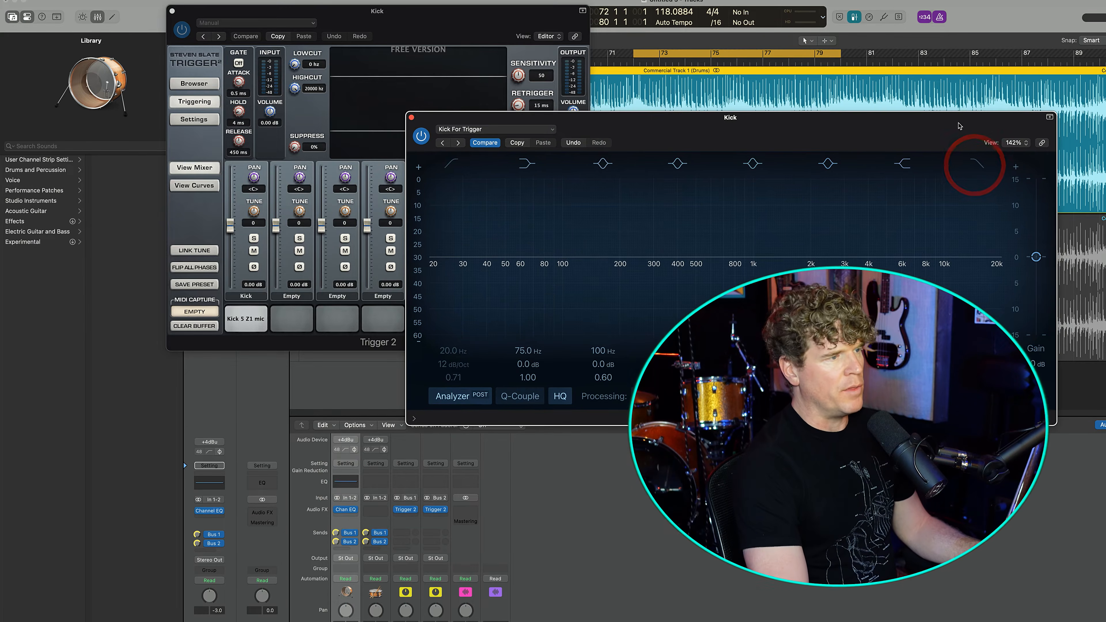
drag(962, 123, 632, 136)
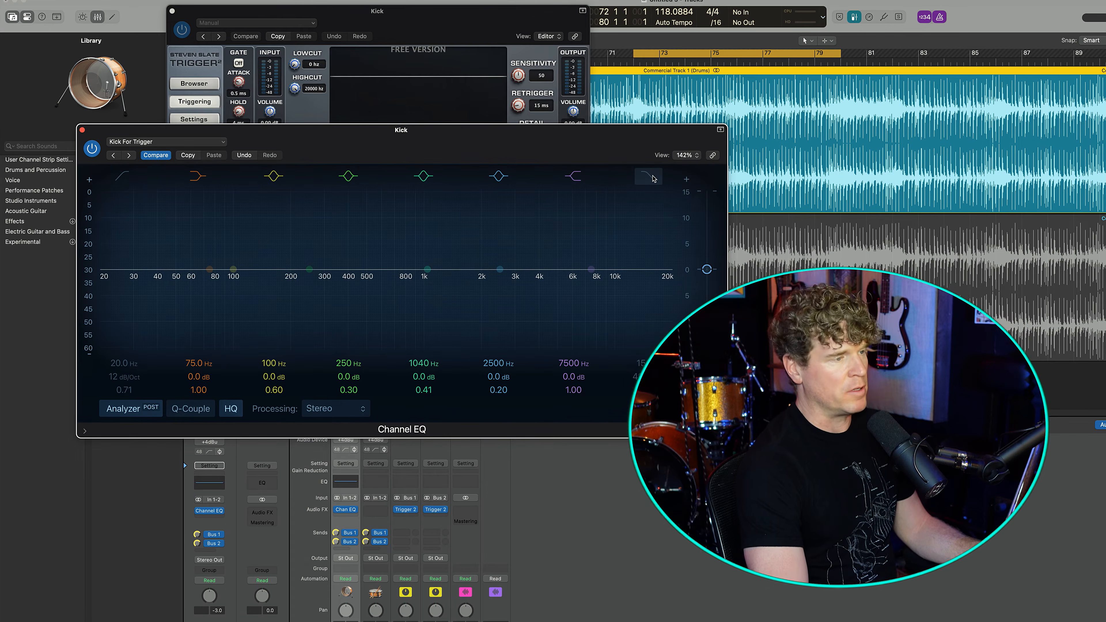
click(652, 177)
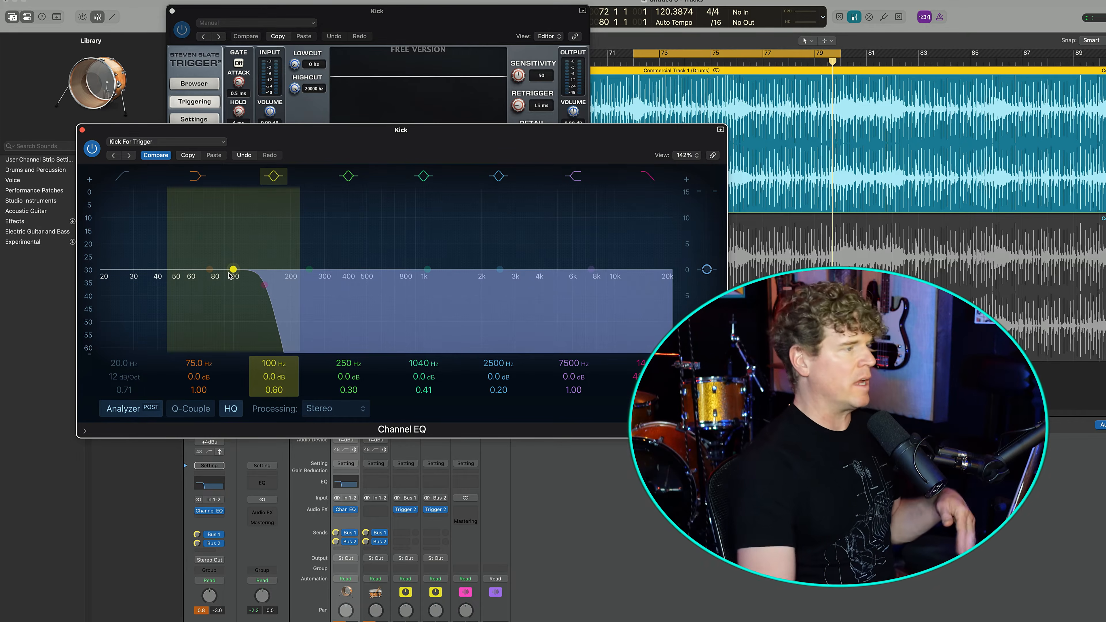
key(v)
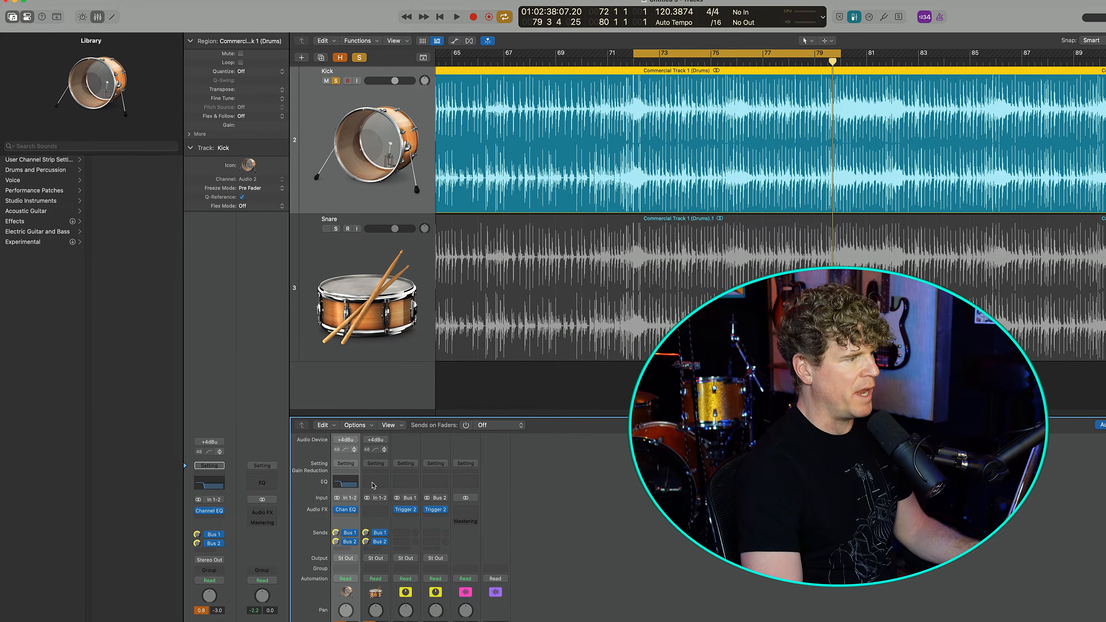
Step: Add a Channel EQ to the Snare track with a 174 Hz low cut, 326 Hz high cut and +10.2 dB peak at 278 Hz
click(373, 483)
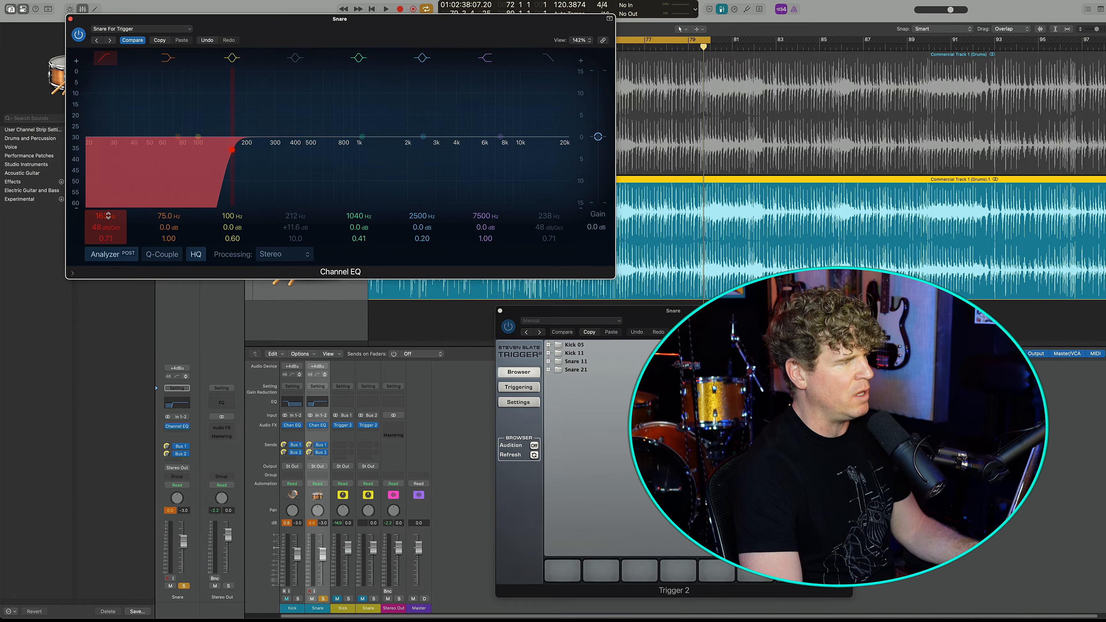
key(space)
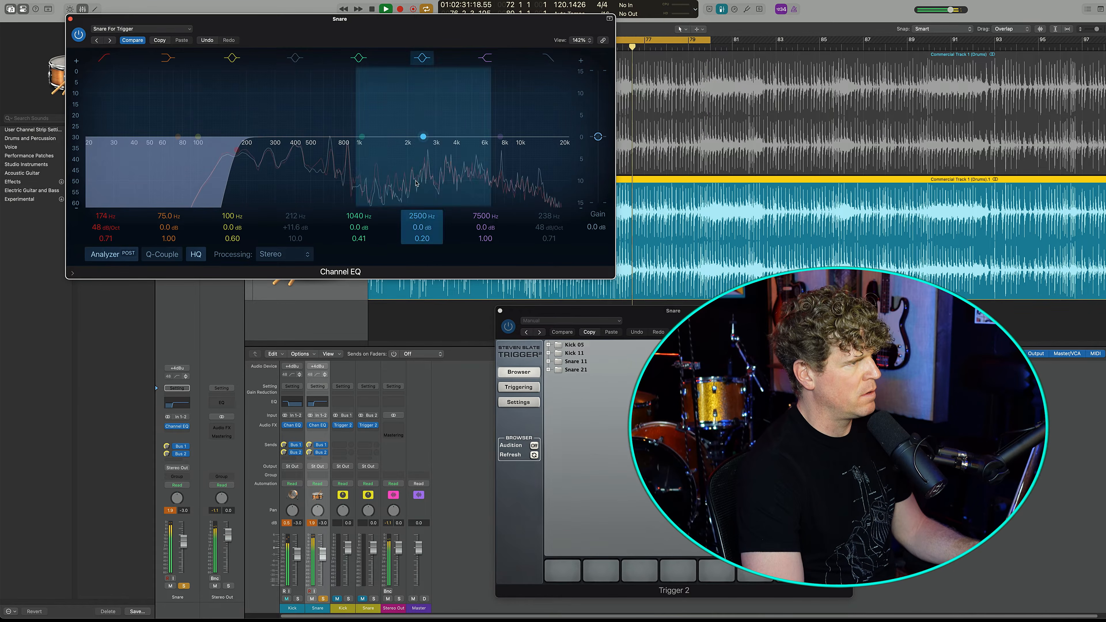
click(548, 57)
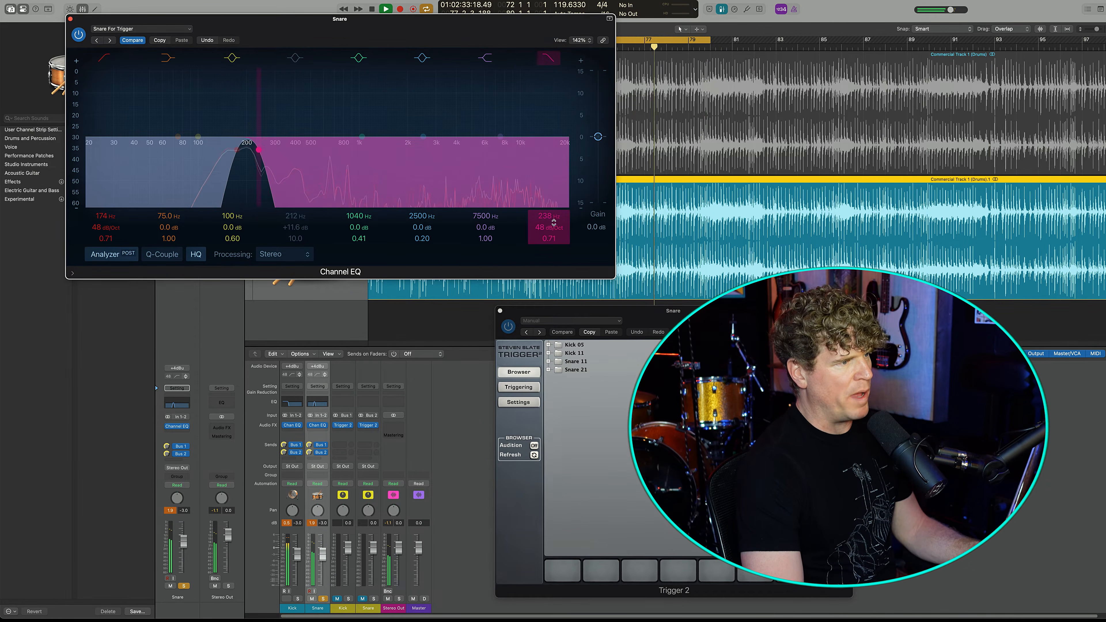
drag(550, 217, 550, 204)
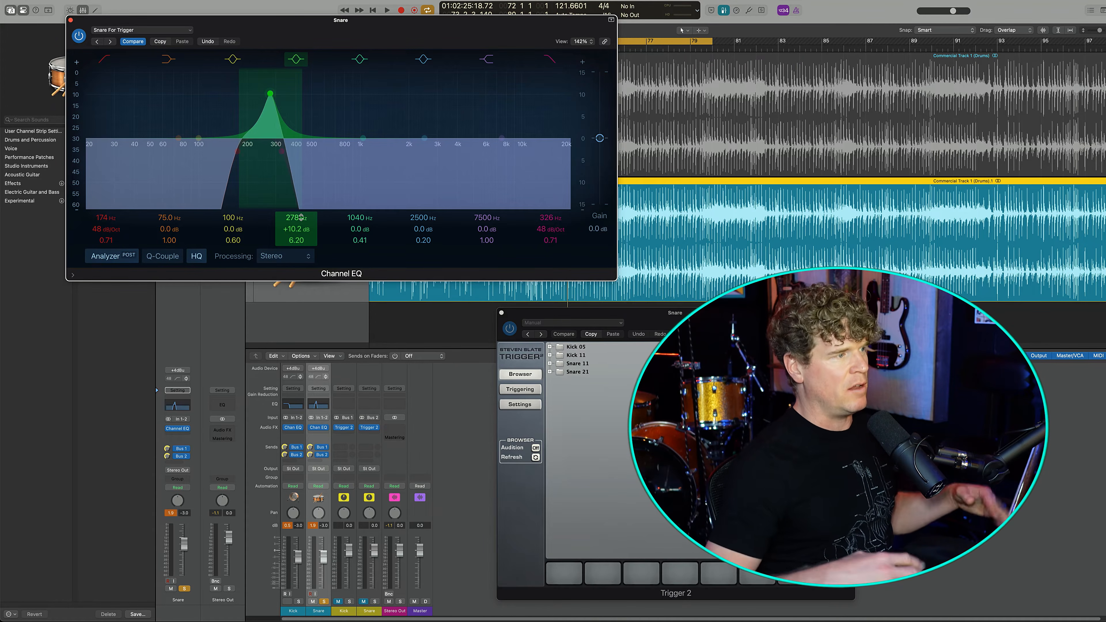
key(space)
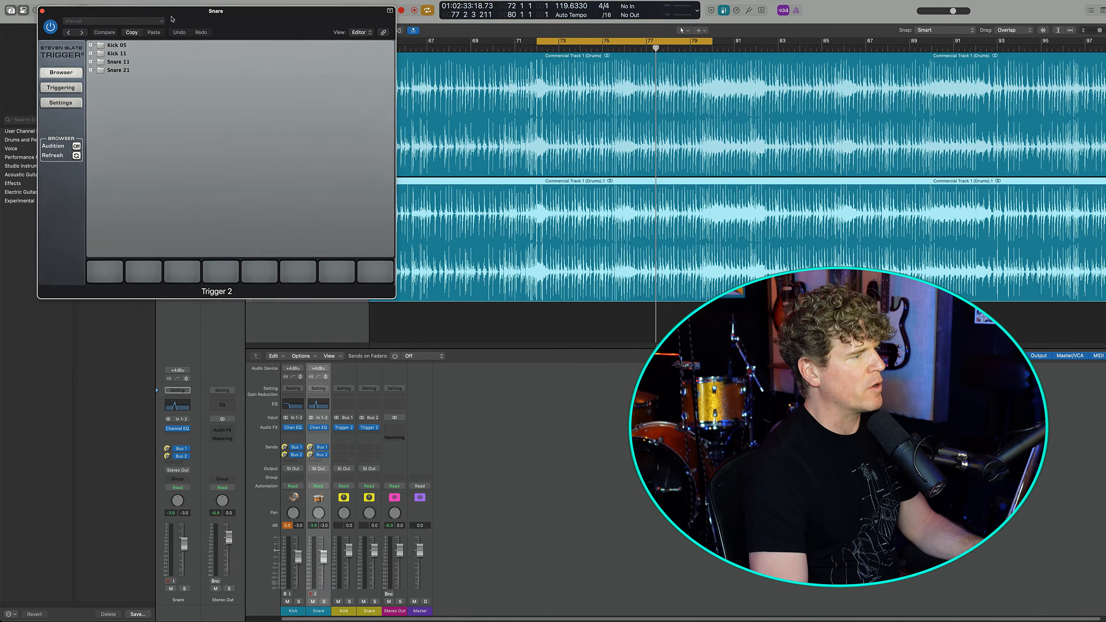
Step: Load the Snare 21 Z1 mic sample into the first slot of the Snare's Trigger 2 and stack both Trigger windows
drag(172, 19, 193, 17)
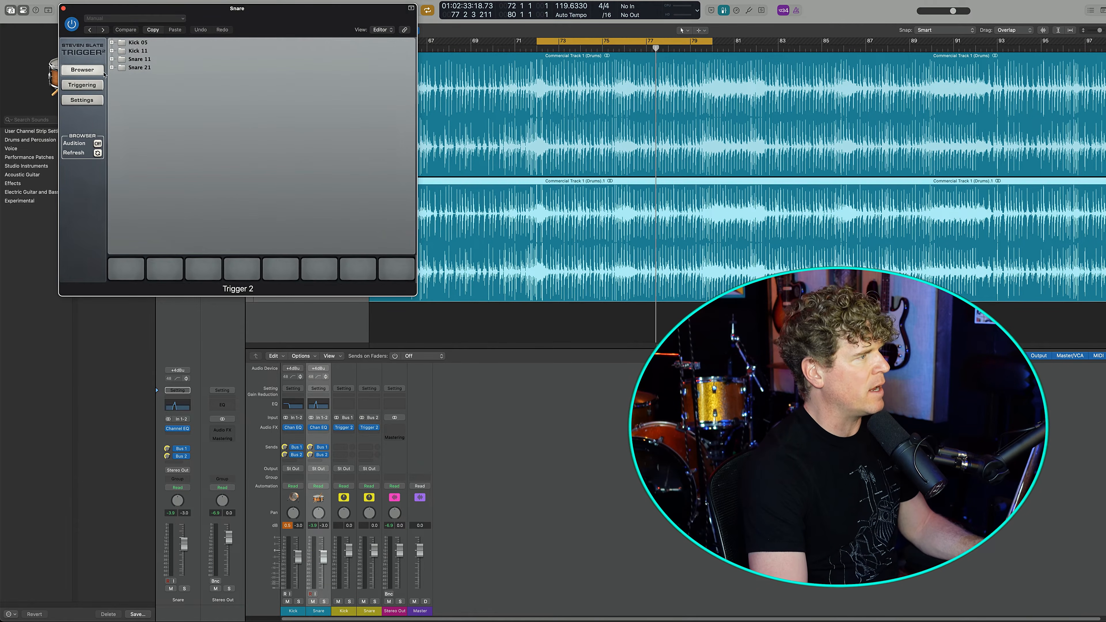
click(111, 67)
drag(155, 92, 125, 273)
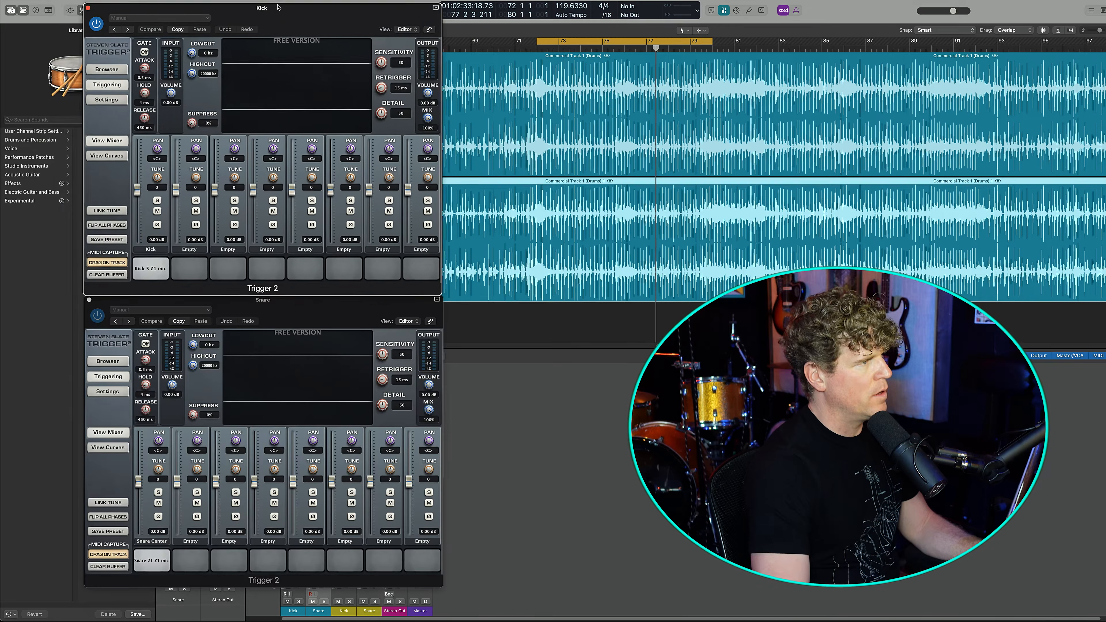
drag(285, 6, 266, 1)
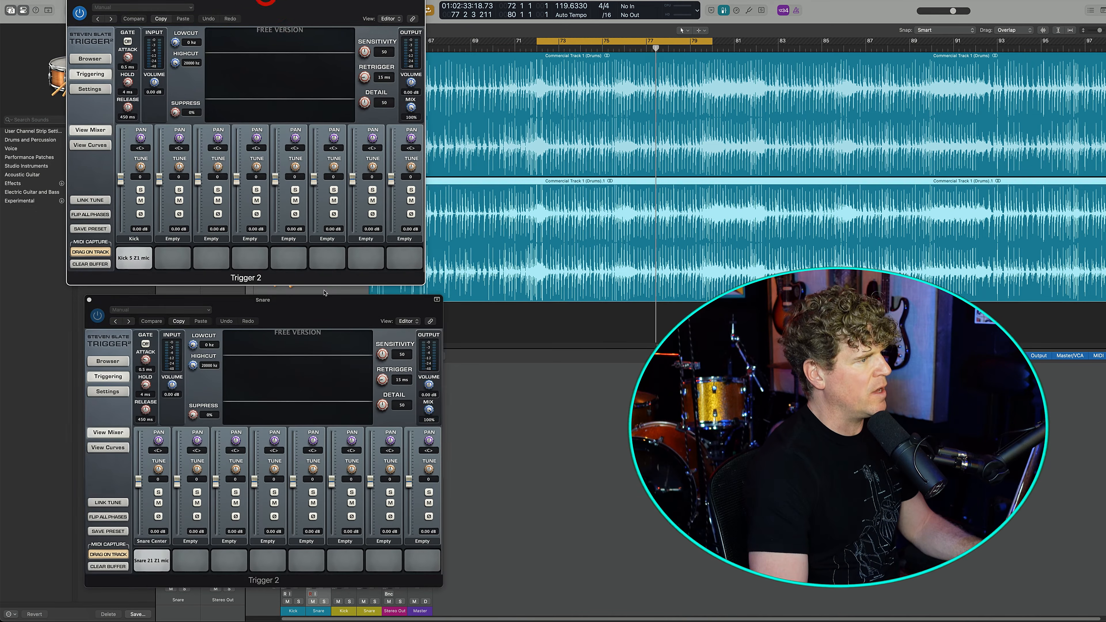
drag(324, 308, 308, 298)
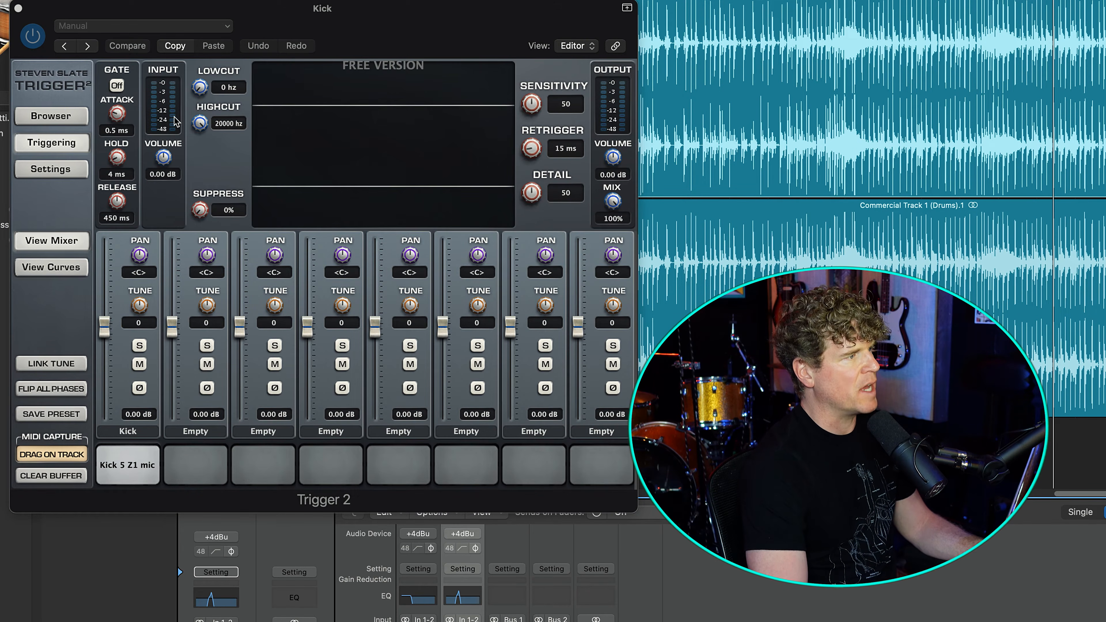
Step: Set Suppress to 100% in the Kick channel's Trigger 2 and play back the drums
click(709, 219)
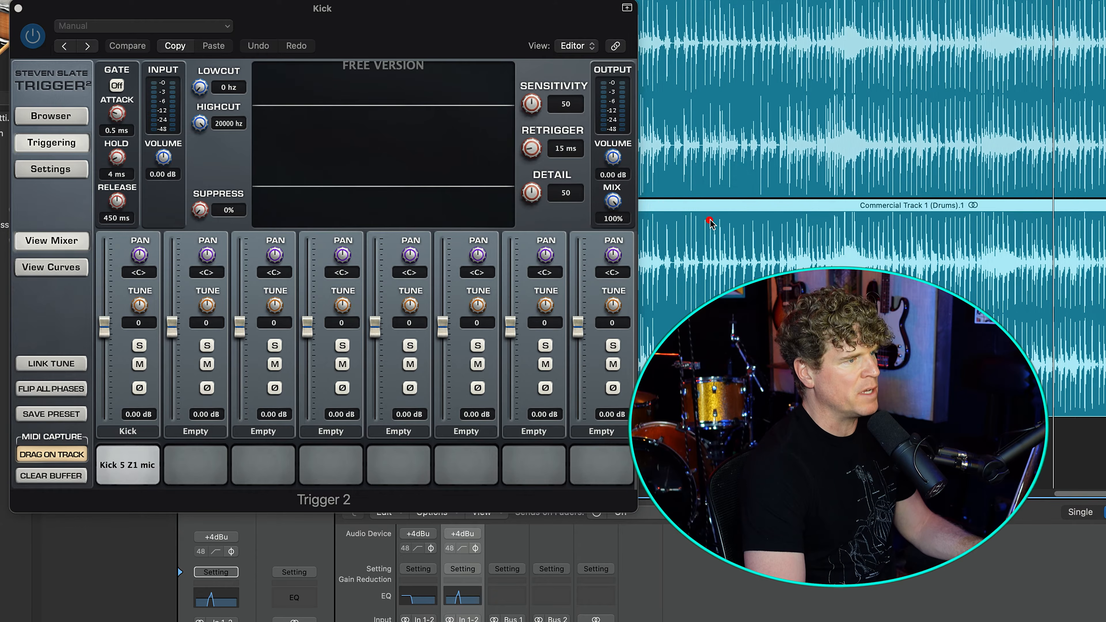
drag(201, 216, 214, 2)
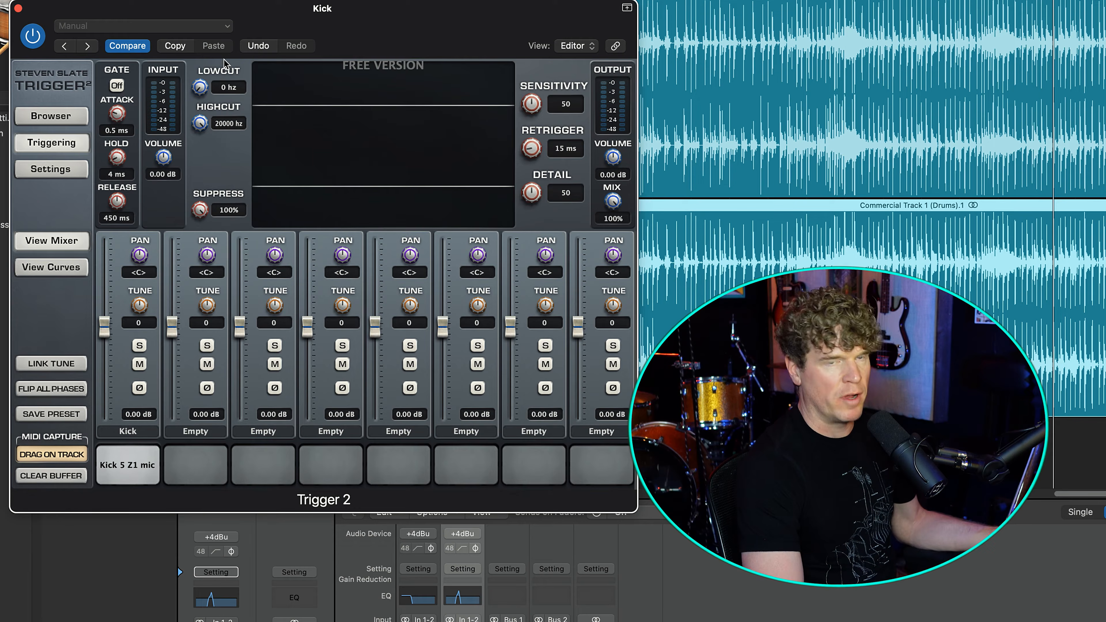
click(471, 620)
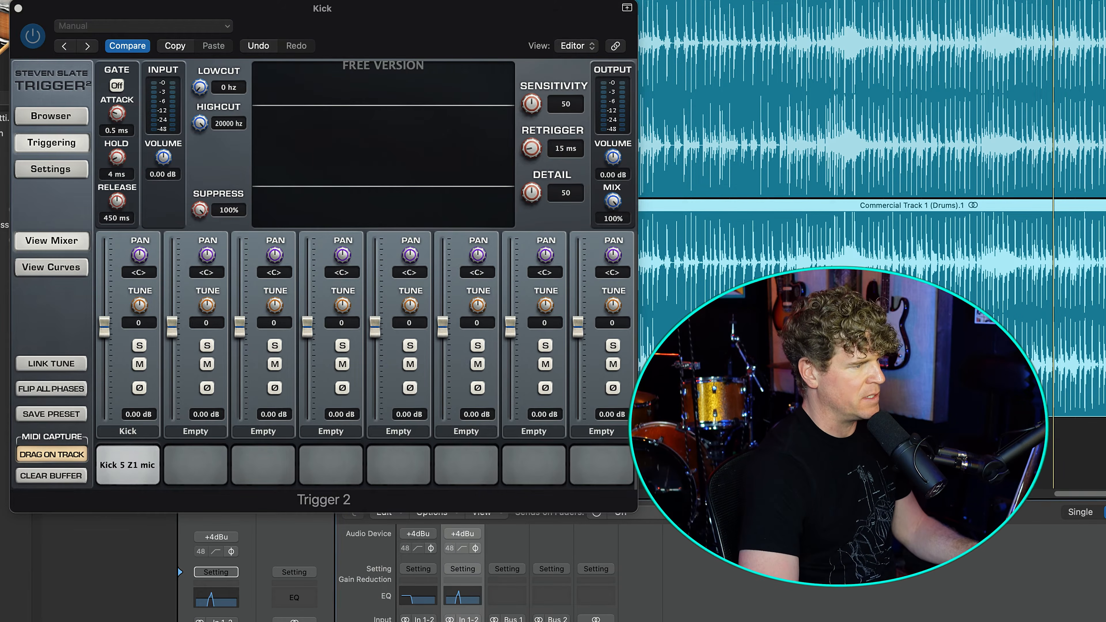
key(space)
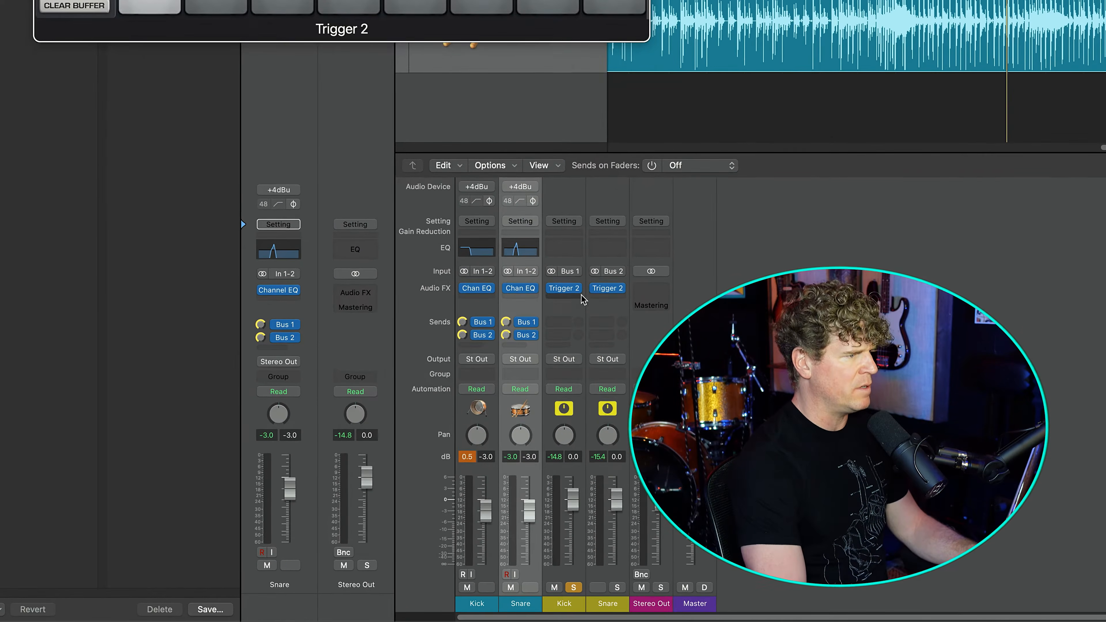
Step: Adjust the Snare channel's Trigger 2 during playback to Mix 61%, Retrigger 16 ms and Detail 55
click(509, 345)
drag(618, 299, 618, 343)
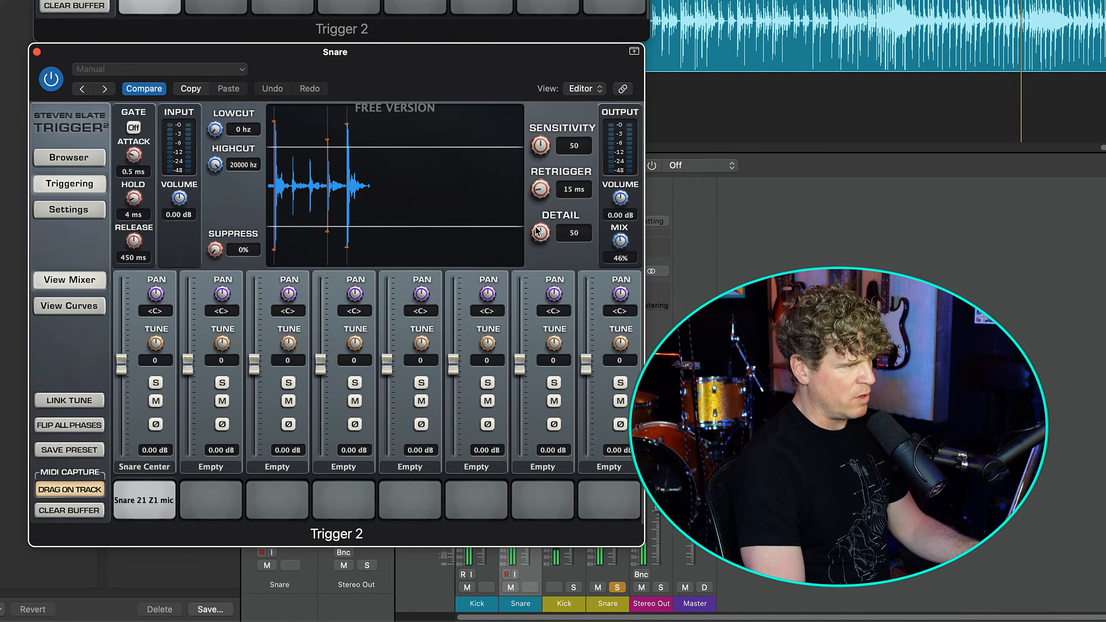
drag(542, 231, 544, 196)
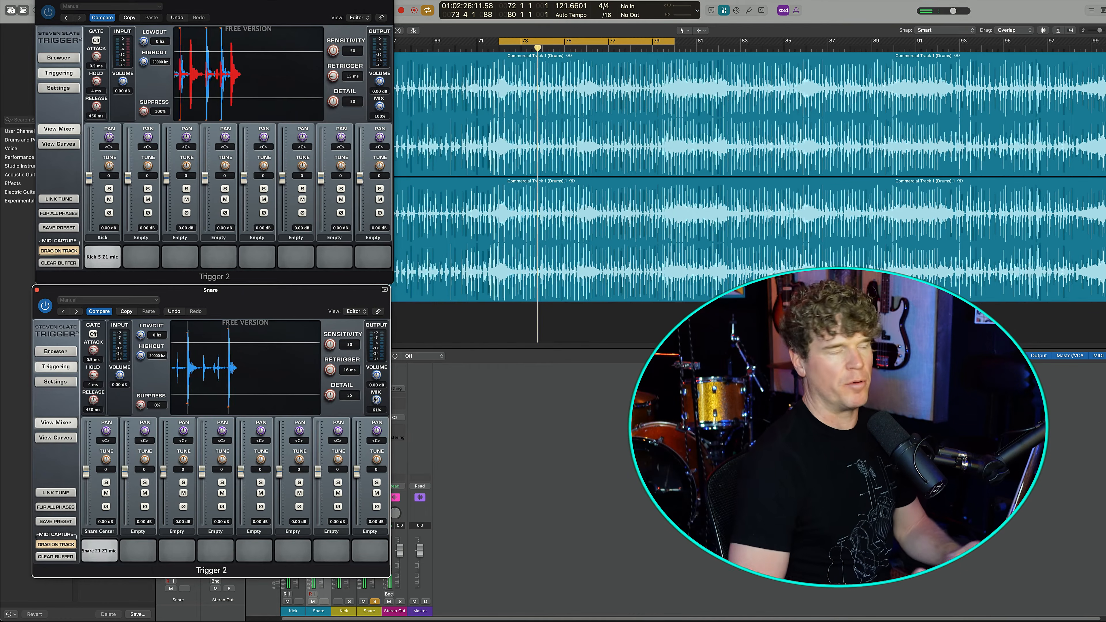
Step: Create arrangement tracks for the Kick and Snare aux channels and show track automation
scroll(618, 198, down, 5)
scroll(618, 198, down, 2)
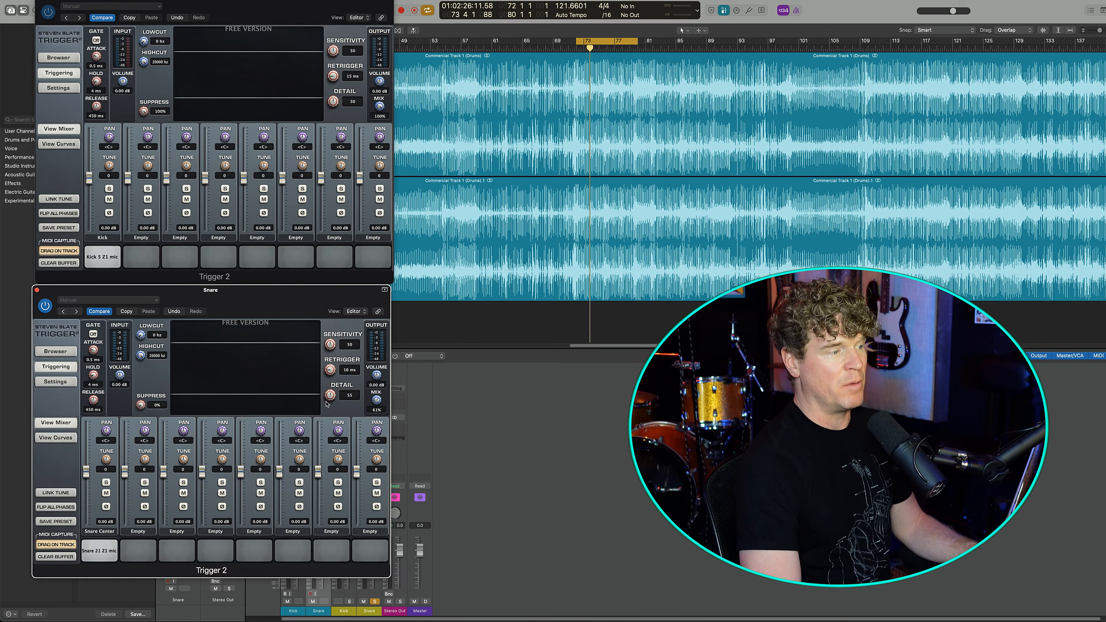
scroll(611, 259, up, 5)
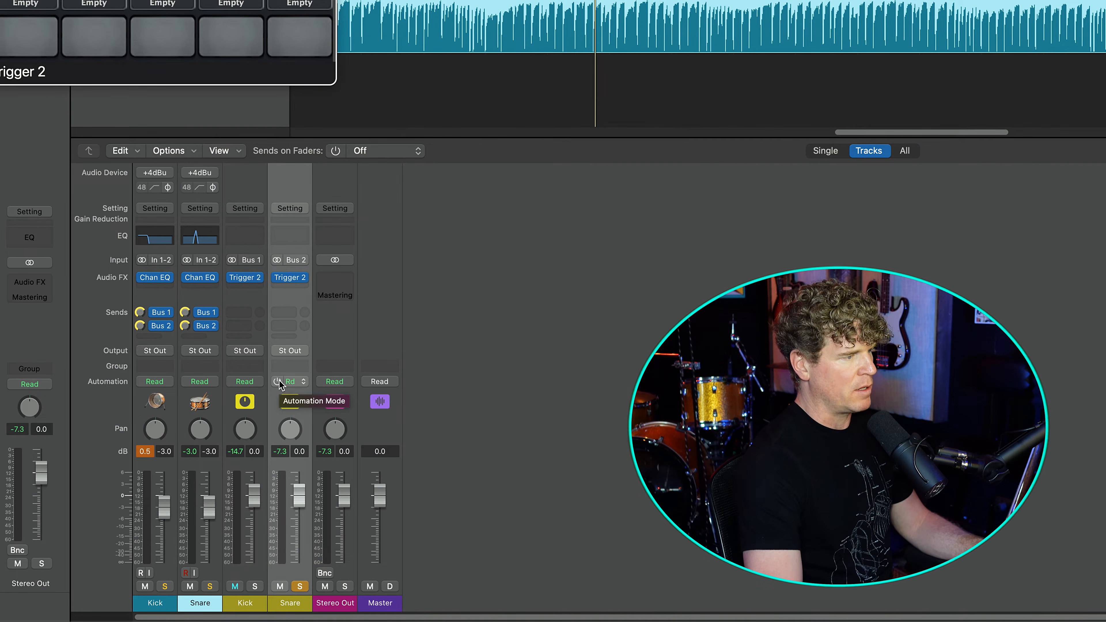
click(279, 380)
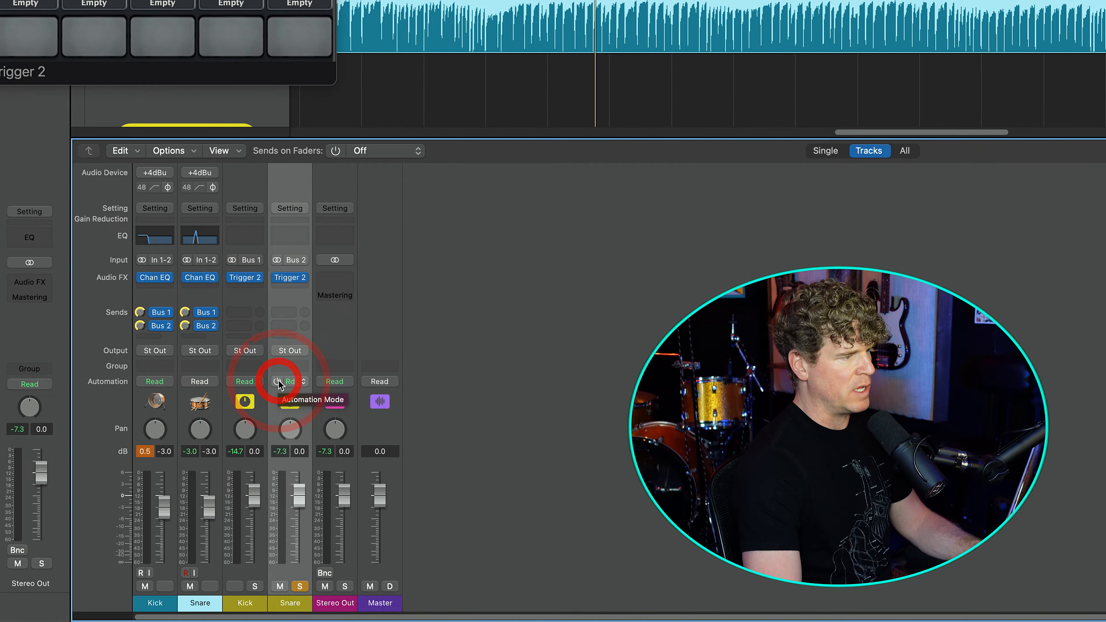
scroll(435, 87, down, 1)
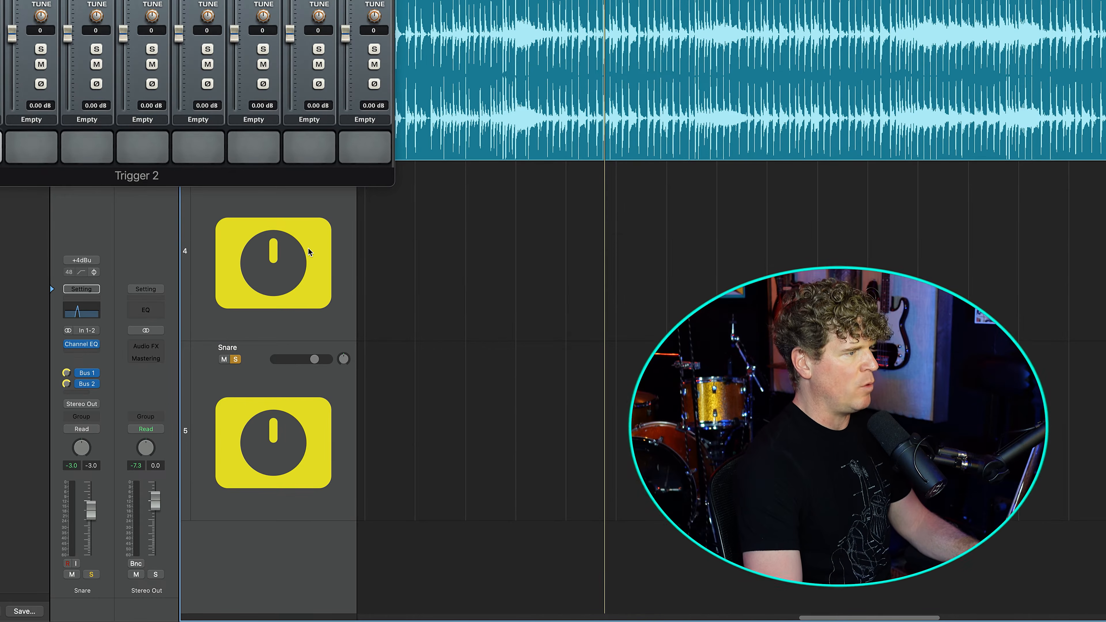
click(291, 251)
click(264, 383)
key(a)
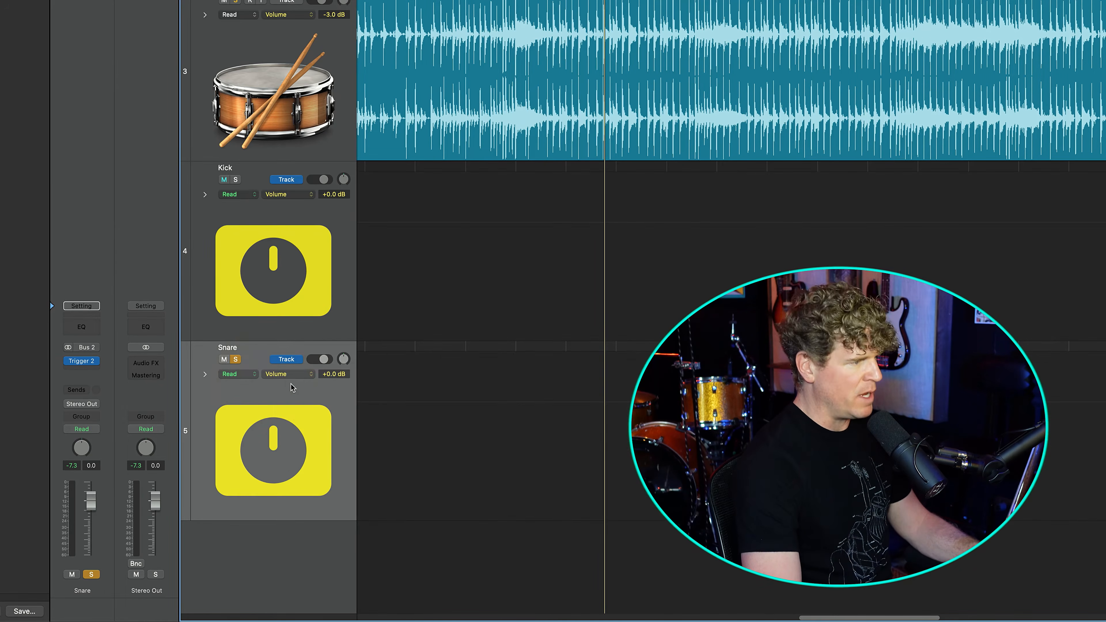
Step: Browse the Trigger 2 automation parameters available on the Snare aux track, down to detail, retrigger, sensitivity and suppression
click(288, 375)
click(282, 377)
click(282, 377)
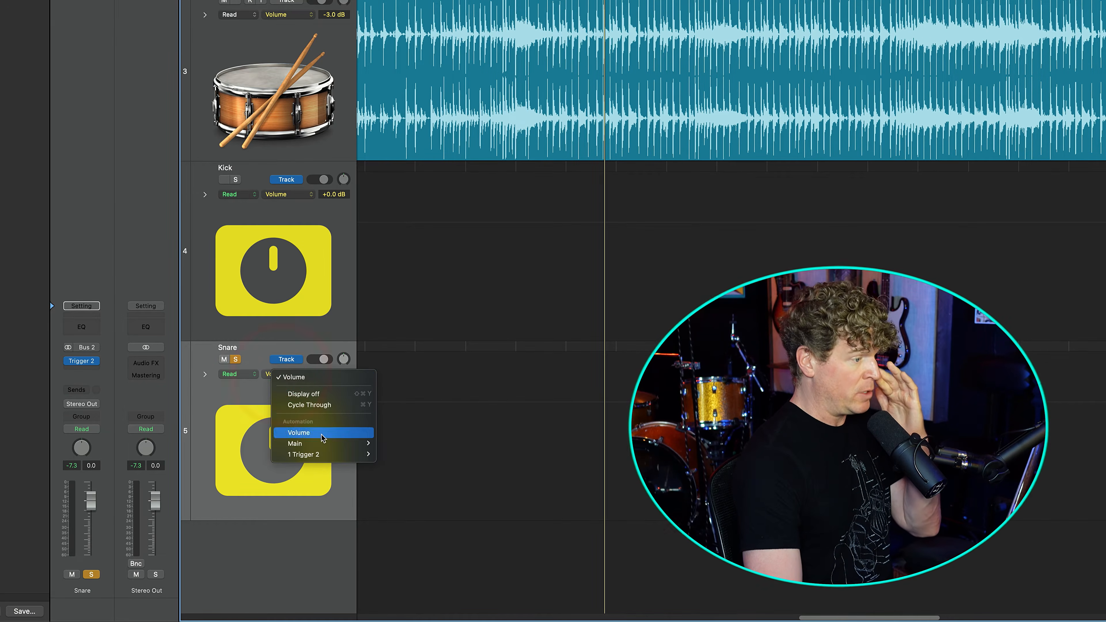
mouse_move(348, 453)
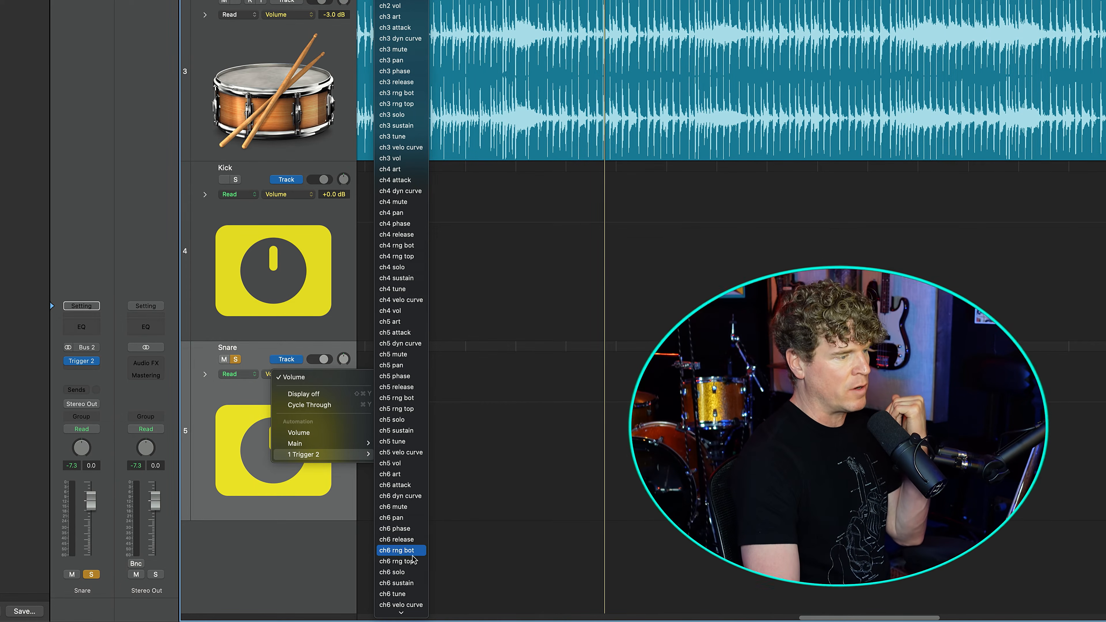
mouse_move(402, 616)
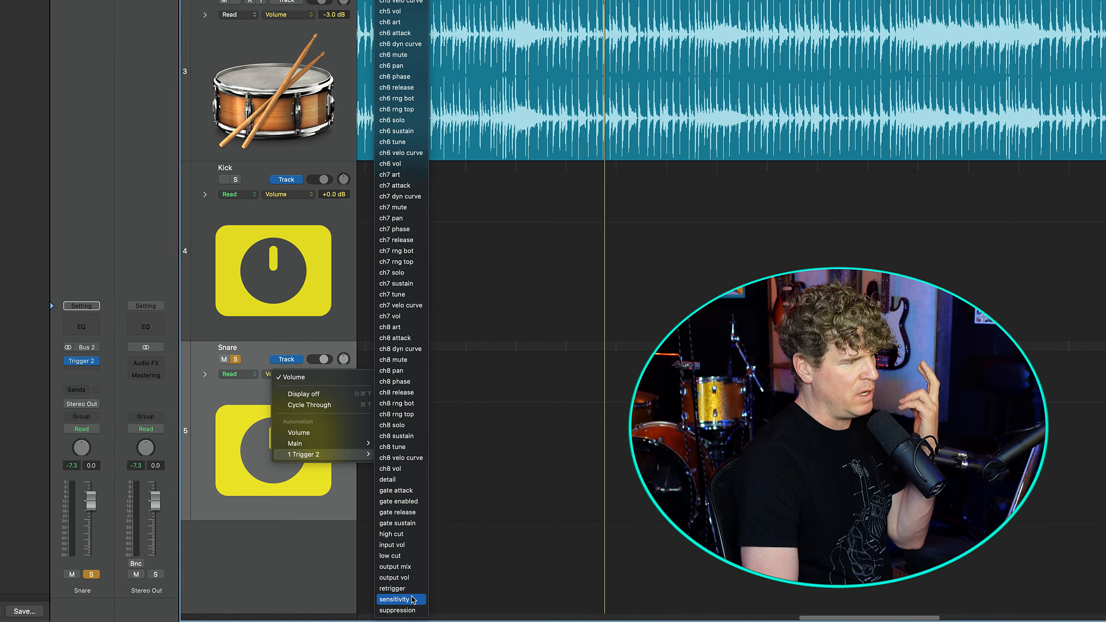
click(294, 491)
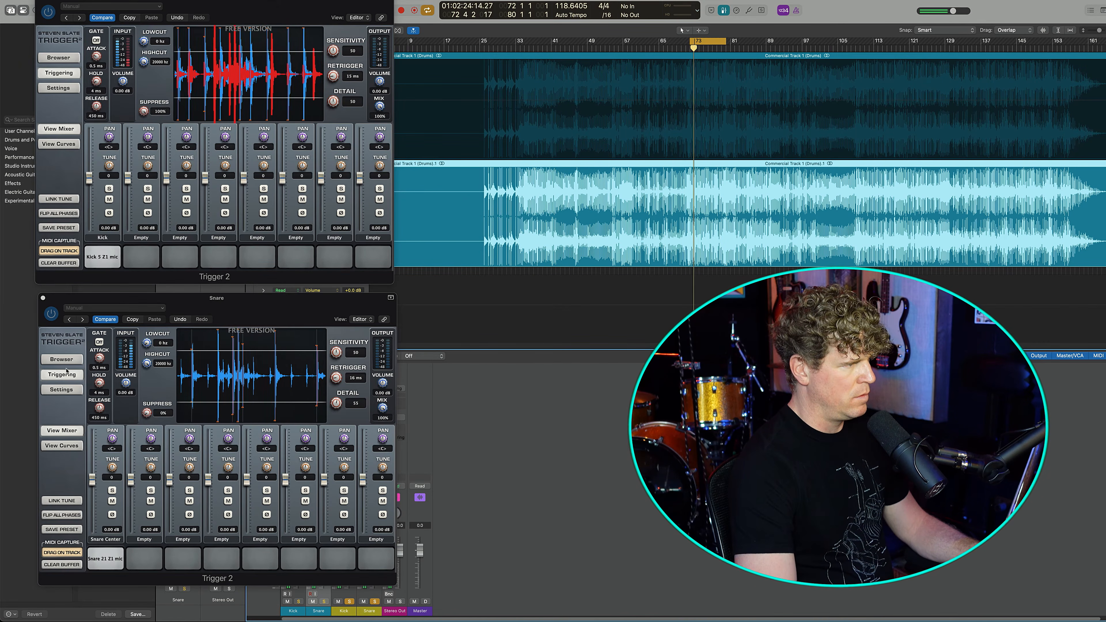
Step: Show the curve controls in the Snare channel's Trigger 2 and set the Snare 21 Z1 mic slot's dynamics to 65
click(61, 377)
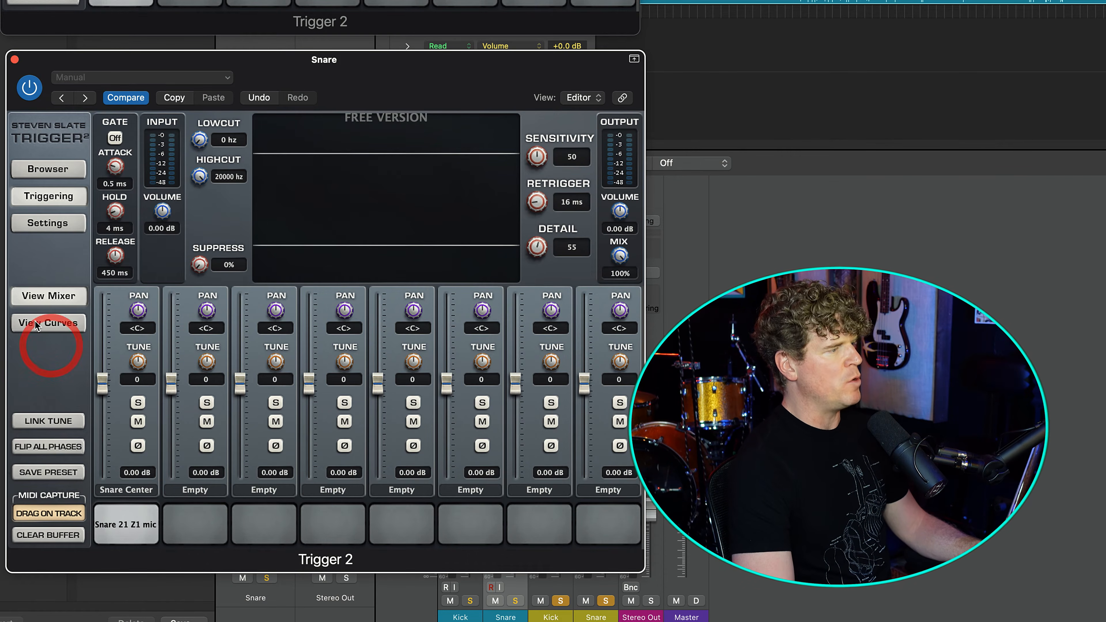
click(47, 322)
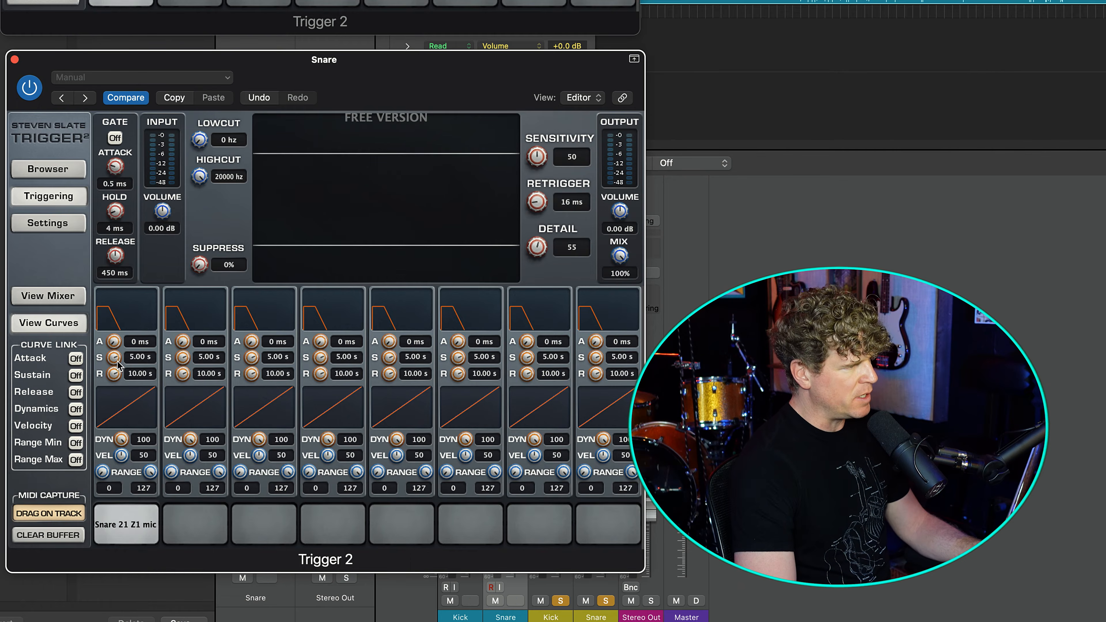
click(123, 520)
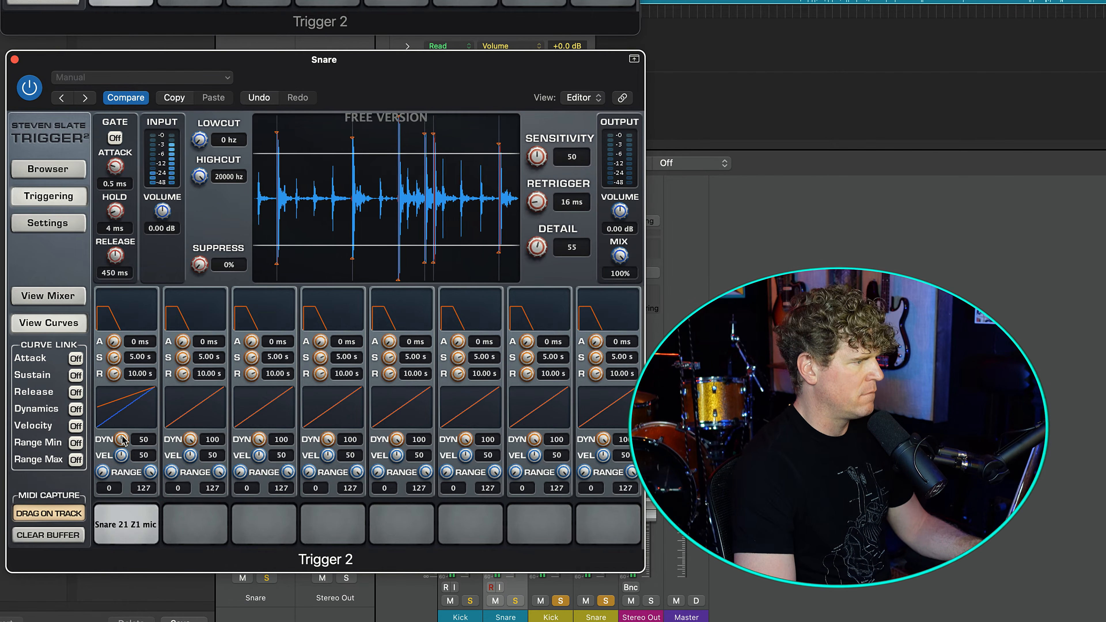
drag(123, 439, 128, 417)
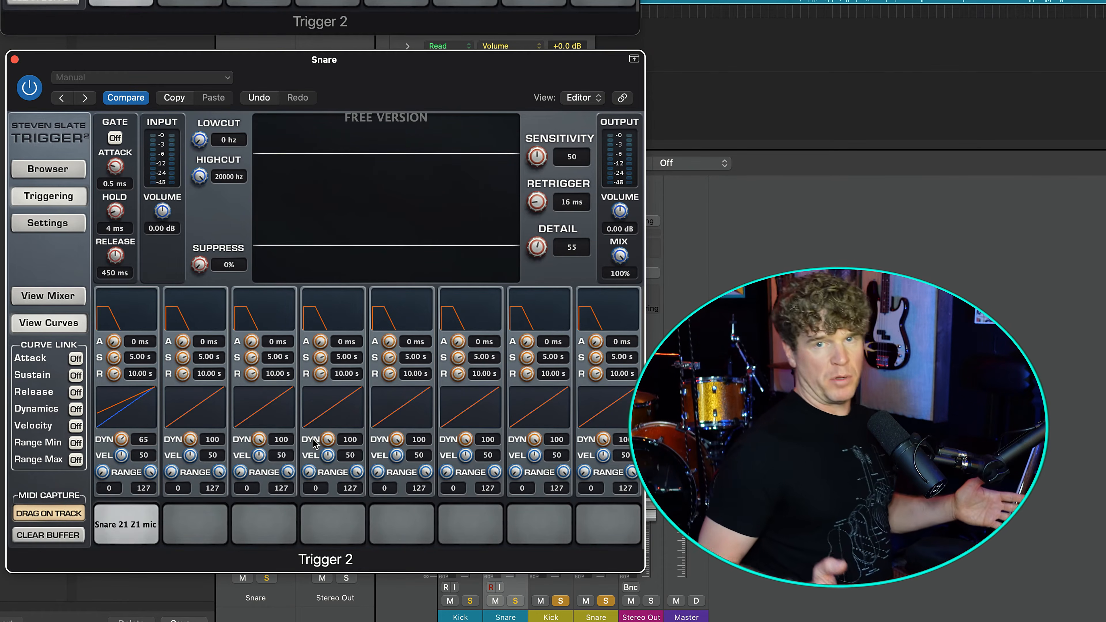
mouse_move(57, 510)
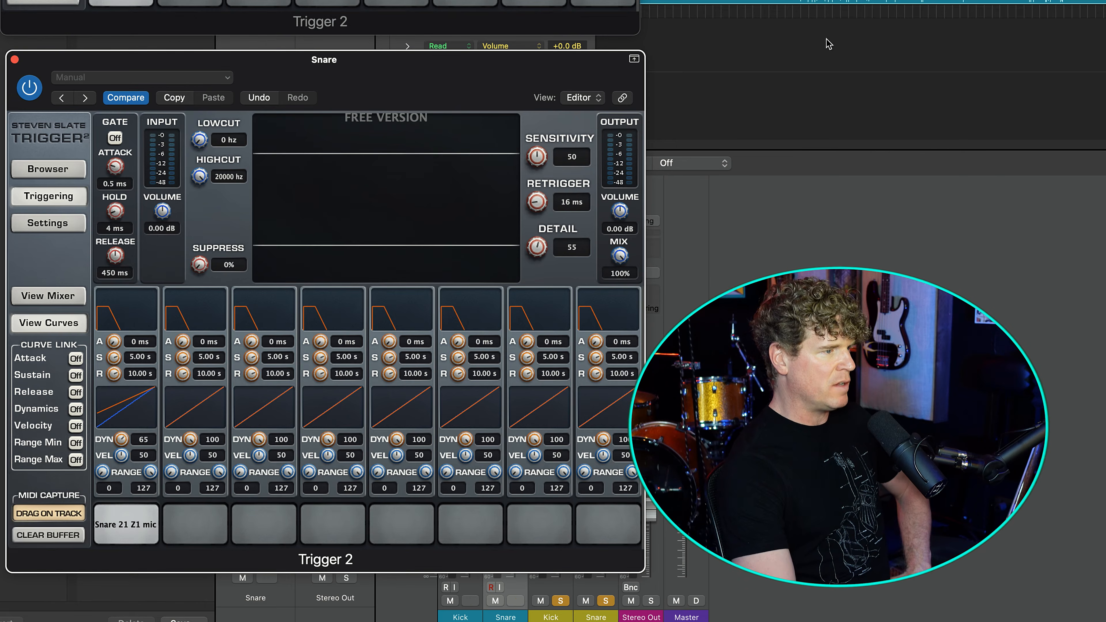
mouse_move(47, 541)
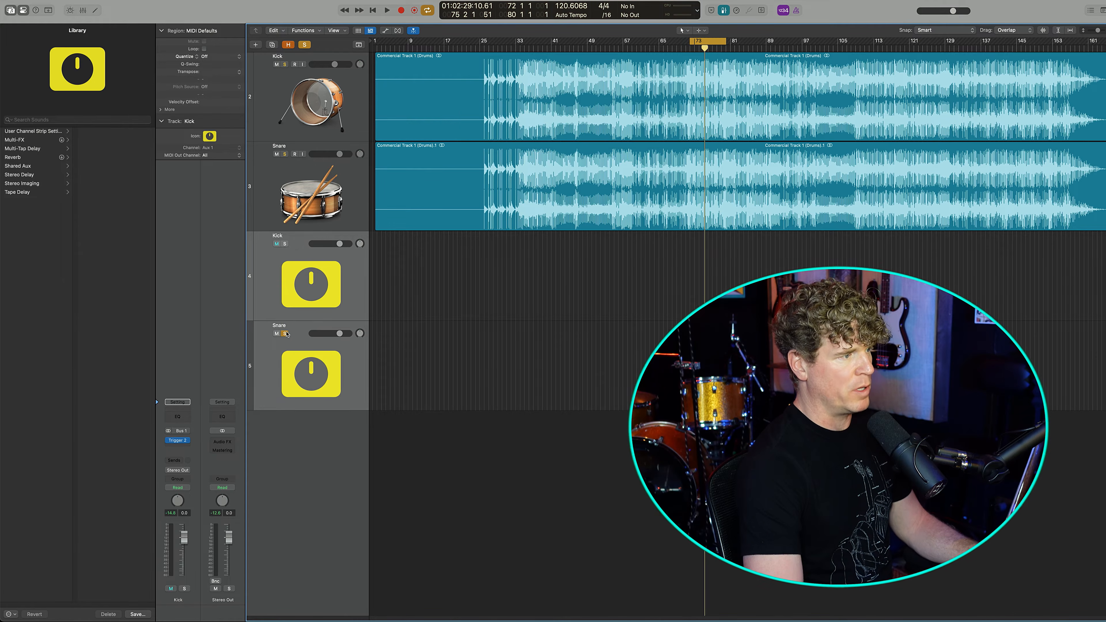
Step: Set the cycle range to cover bars 1 to 169 and export the Kick and Snare aux tracks as audio files
key(super+u)
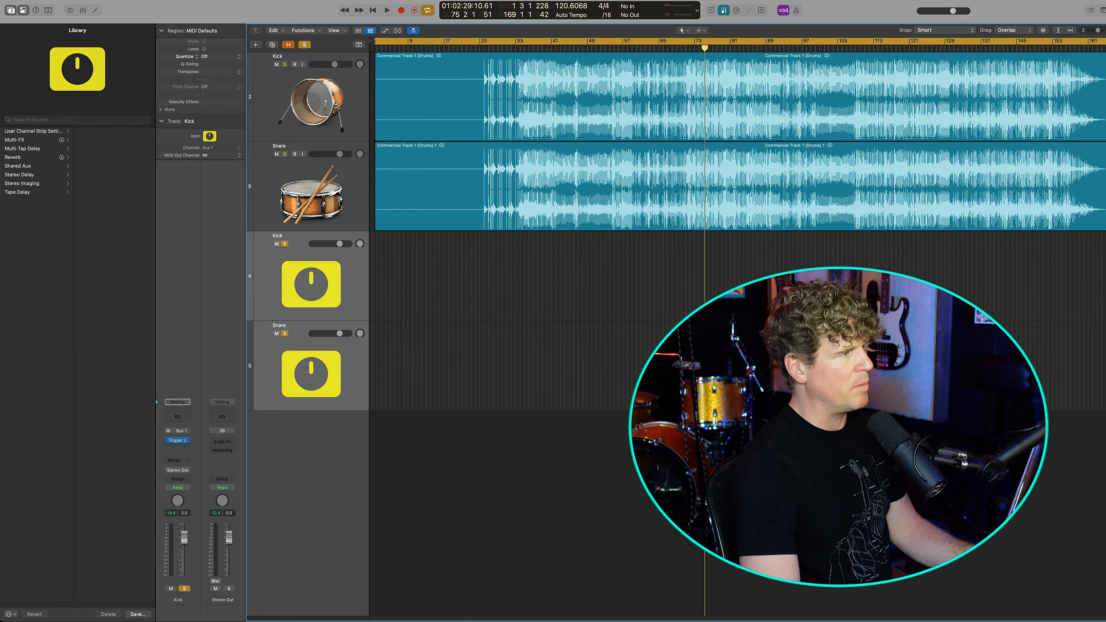
click(53, 0)
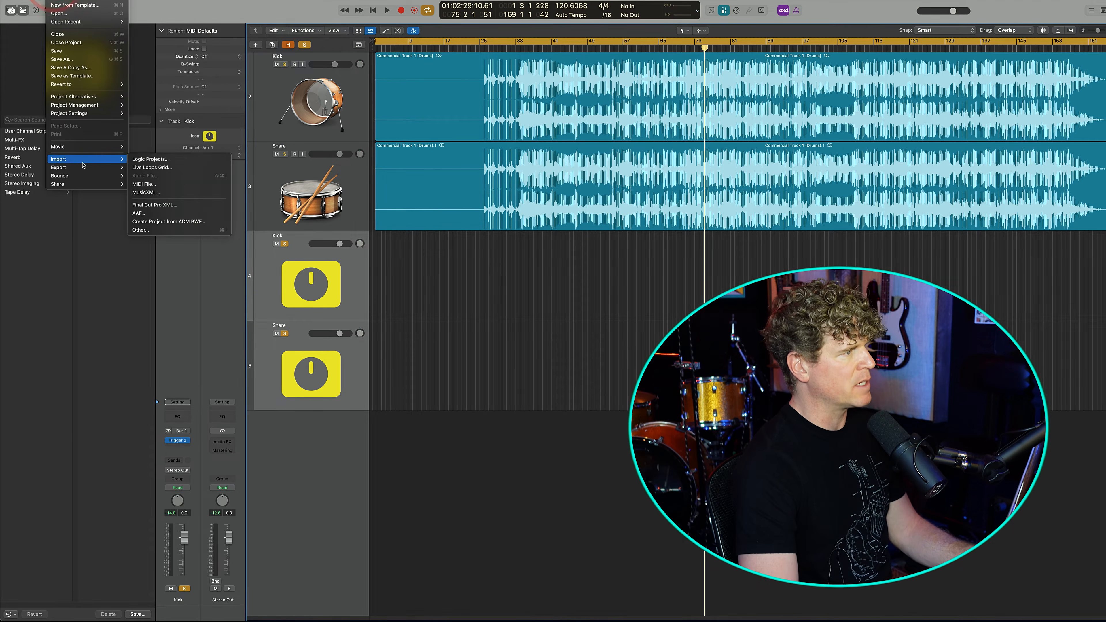
mouse_move(91, 168)
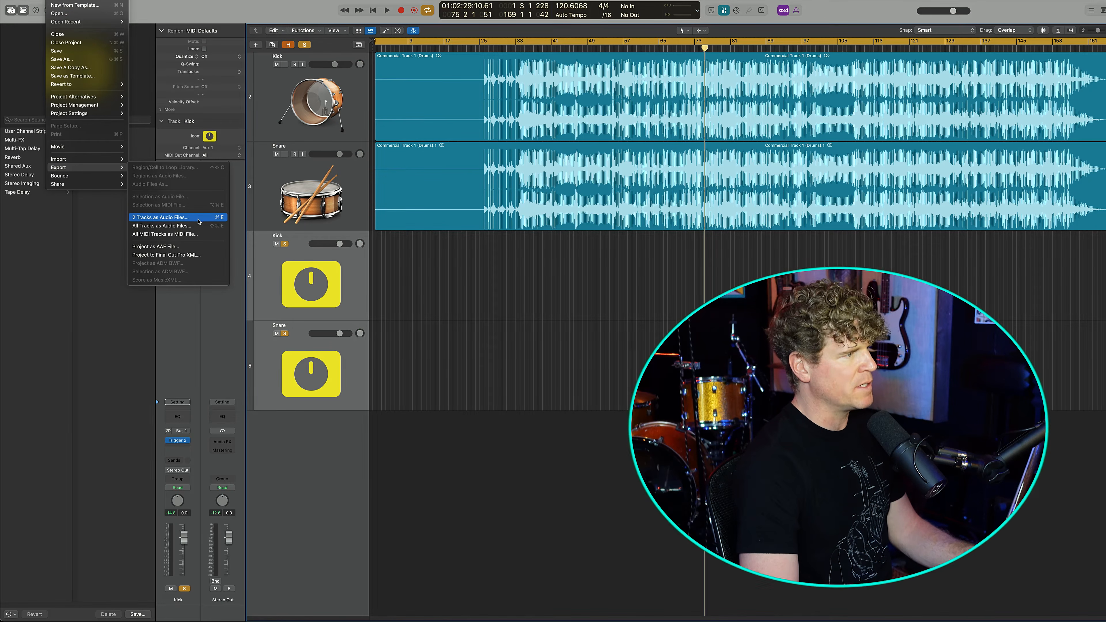
click(198, 222)
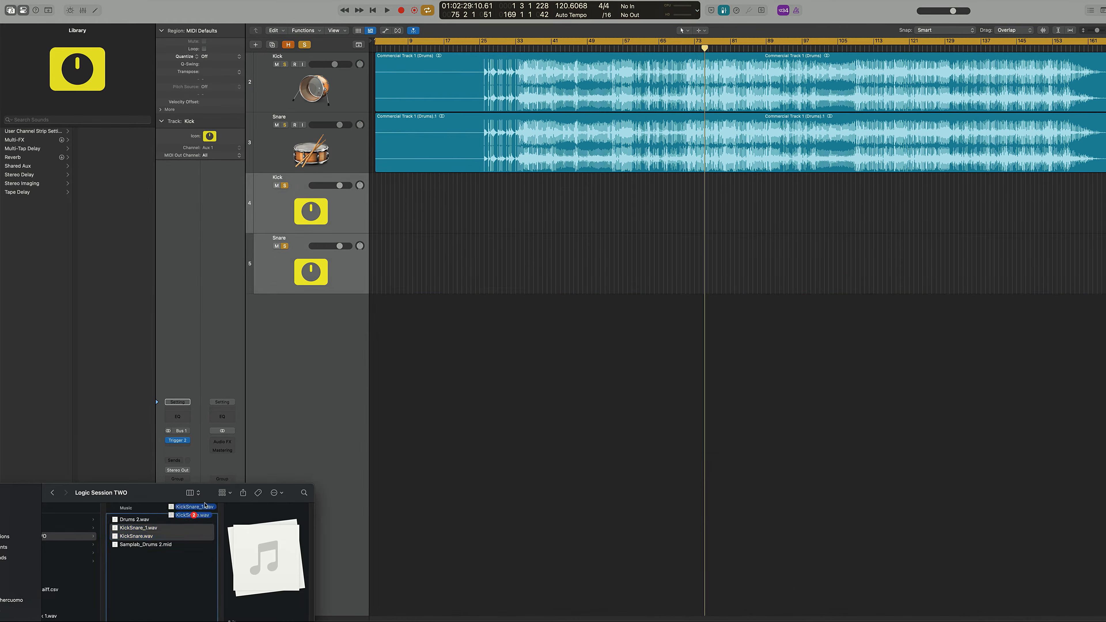
Step: Import KickSnare.wav and KickSnare_1.wav onto new audio tracks and trim both regions to bars 72 to 80
drag(138, 531, 380, 311)
click(462, 415)
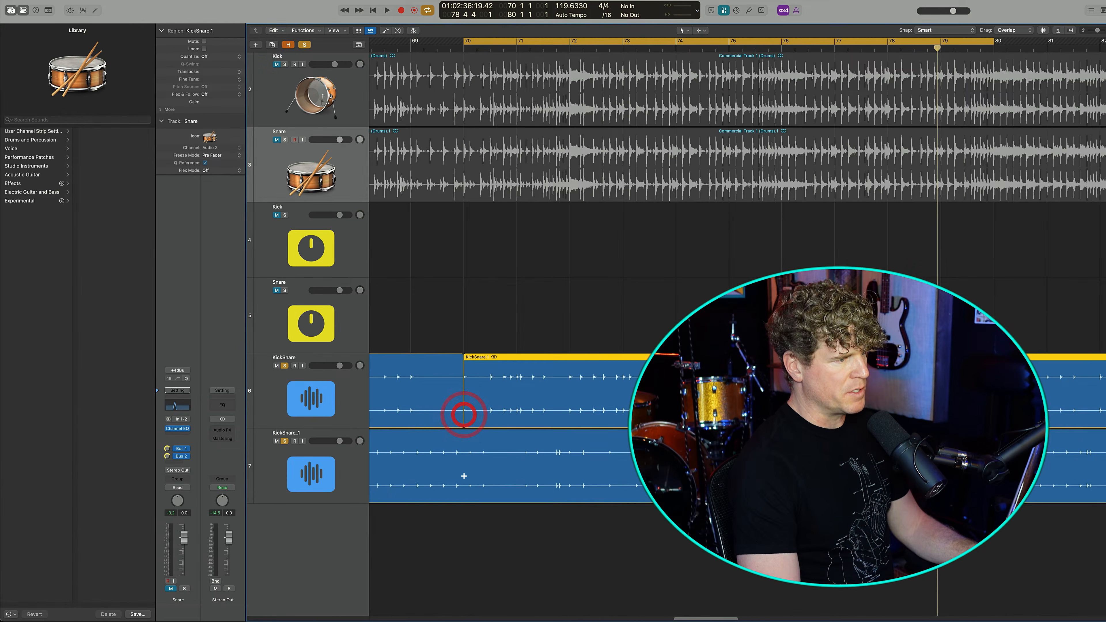
click(402, 451)
drag(400, 427, 504, 433)
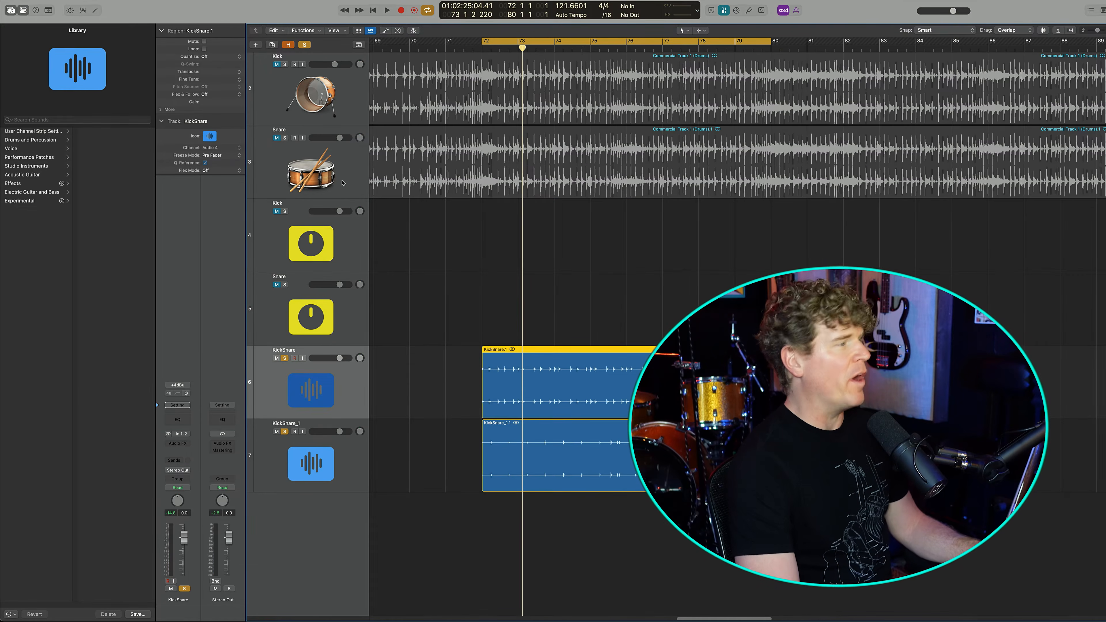
Step: Run drum replacement on the KickSnare track with instrument Kick and trigger note C1 (36) KICK 1, fine-tuning the relative threshold
click(91, 1)
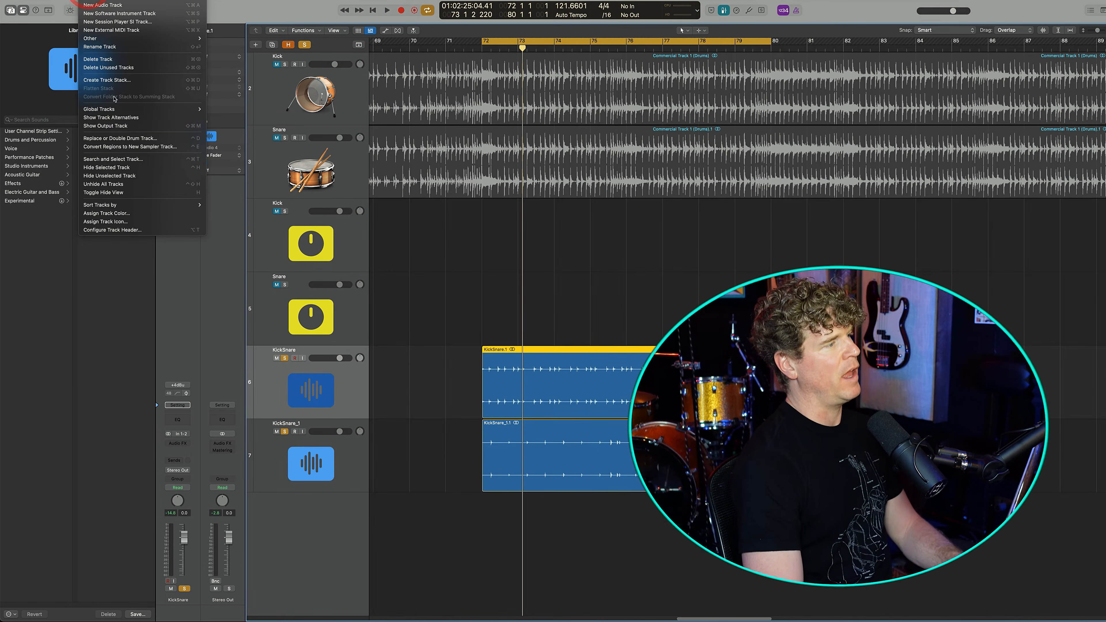
click(138, 138)
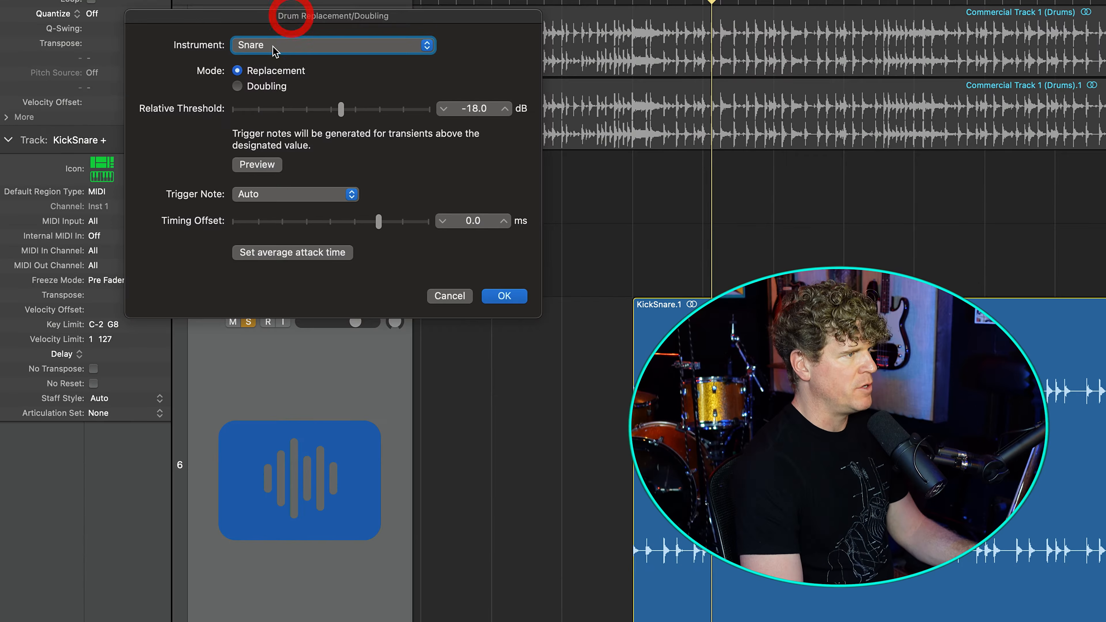
click(297, 70)
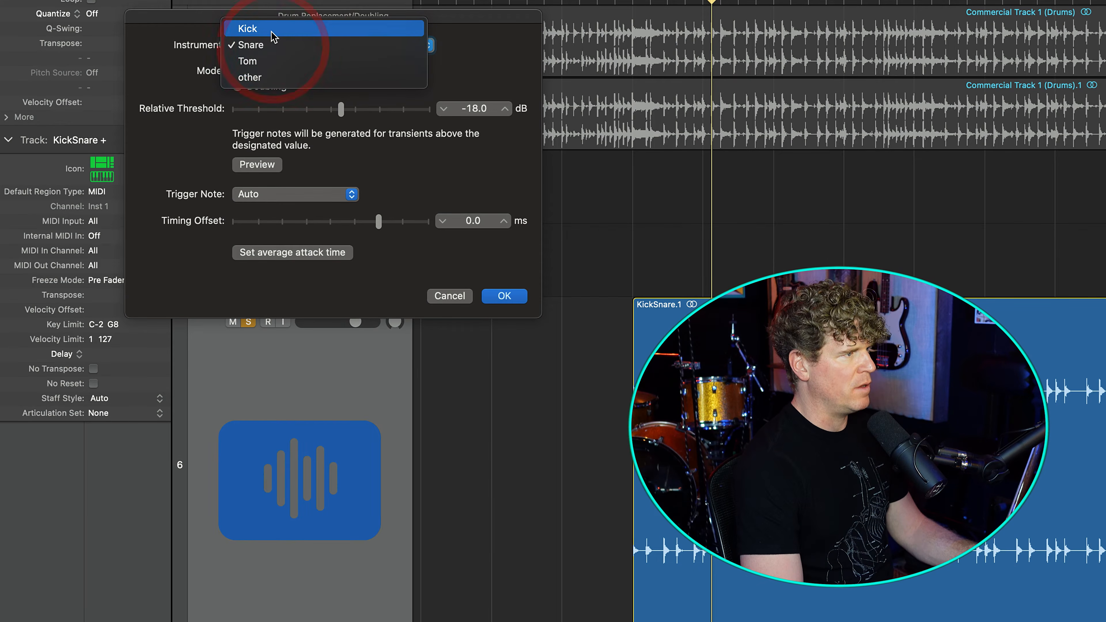
click(271, 31)
click(284, 193)
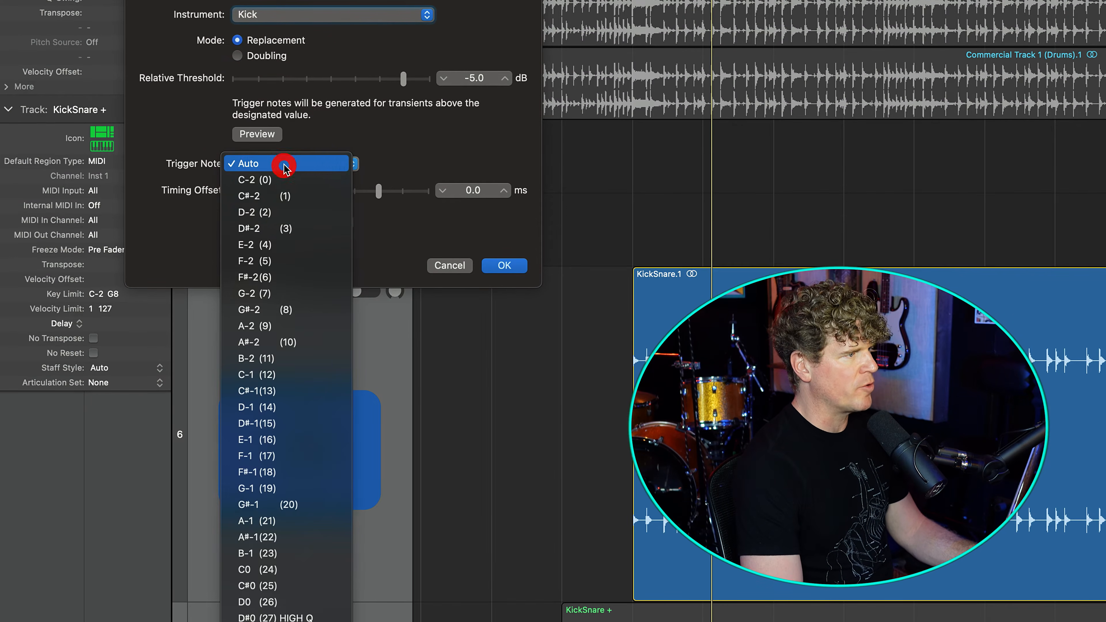
scroll(304, 324, down, 10)
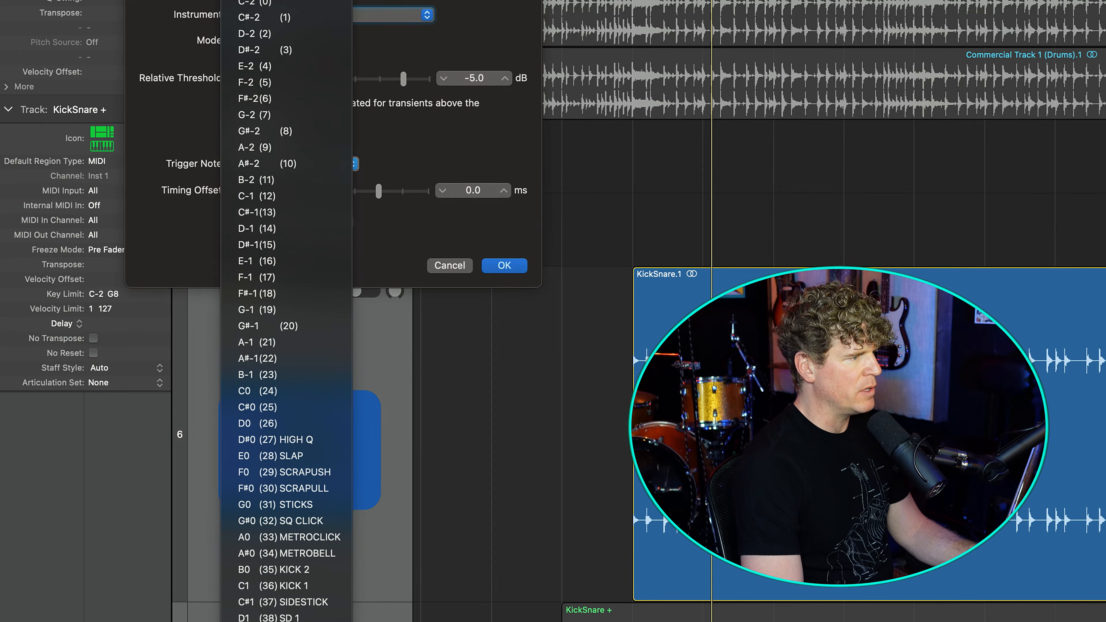
click(285, 585)
drag(403, 79, 399, 80)
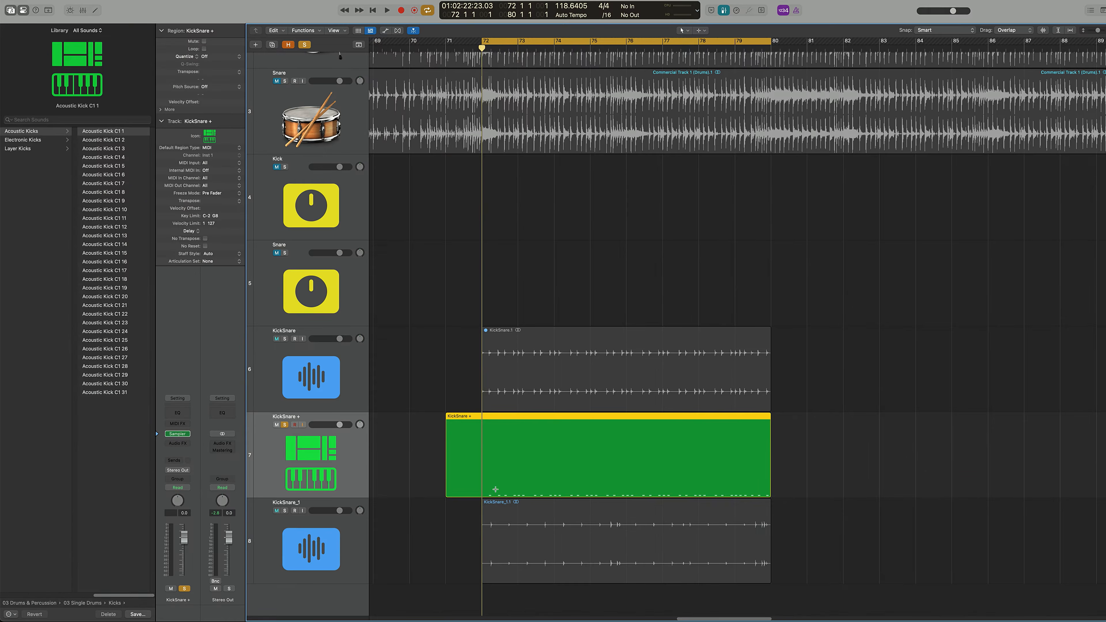
Step: Play back the kick MIDI region with the Acoustic Kick C1 3 sound and unsolo its track
key(space)
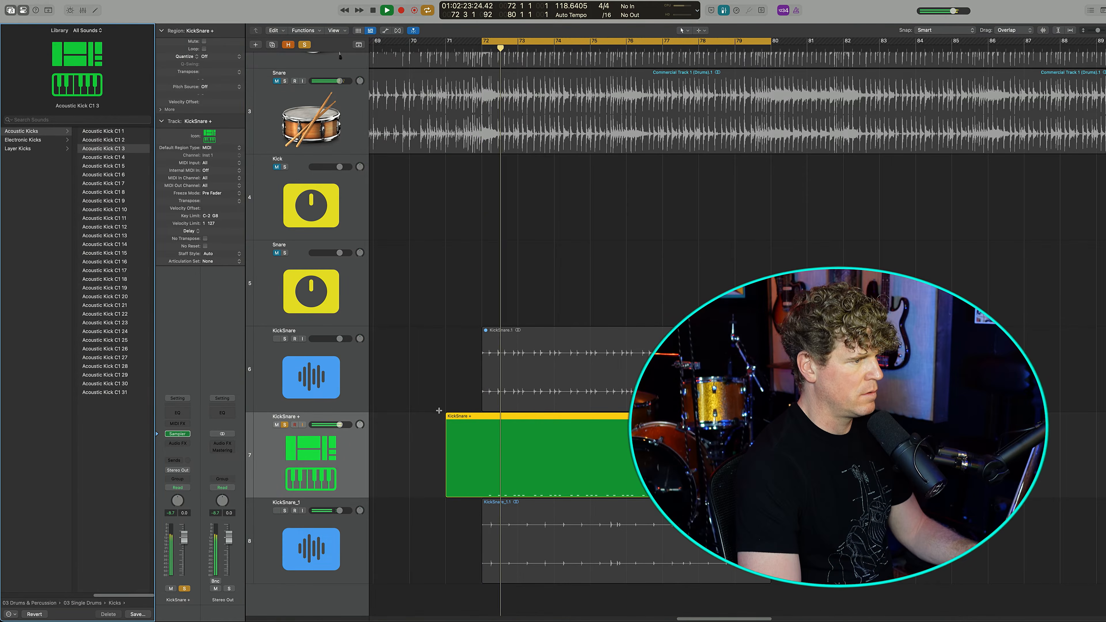
click(435, 418)
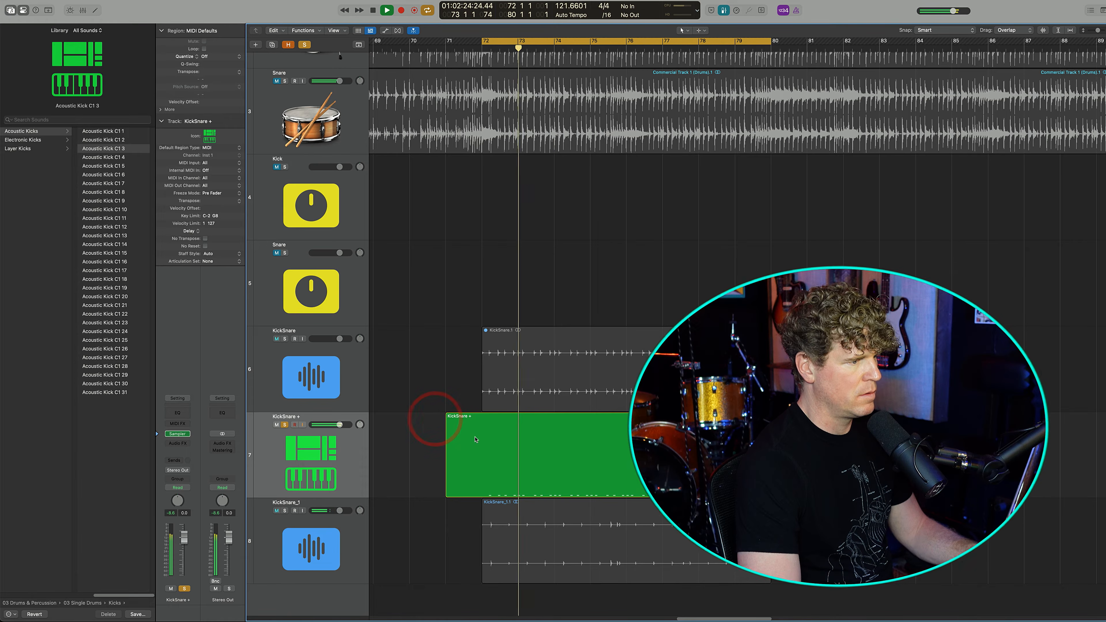
key(space)
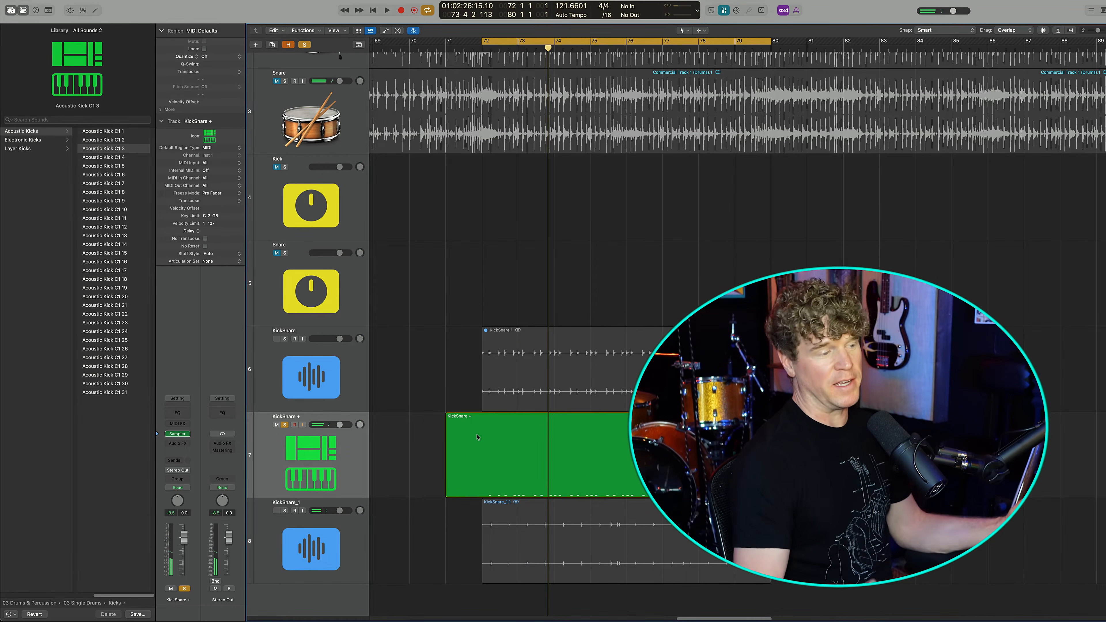
scroll(465, 439, down, 3)
click(285, 353)
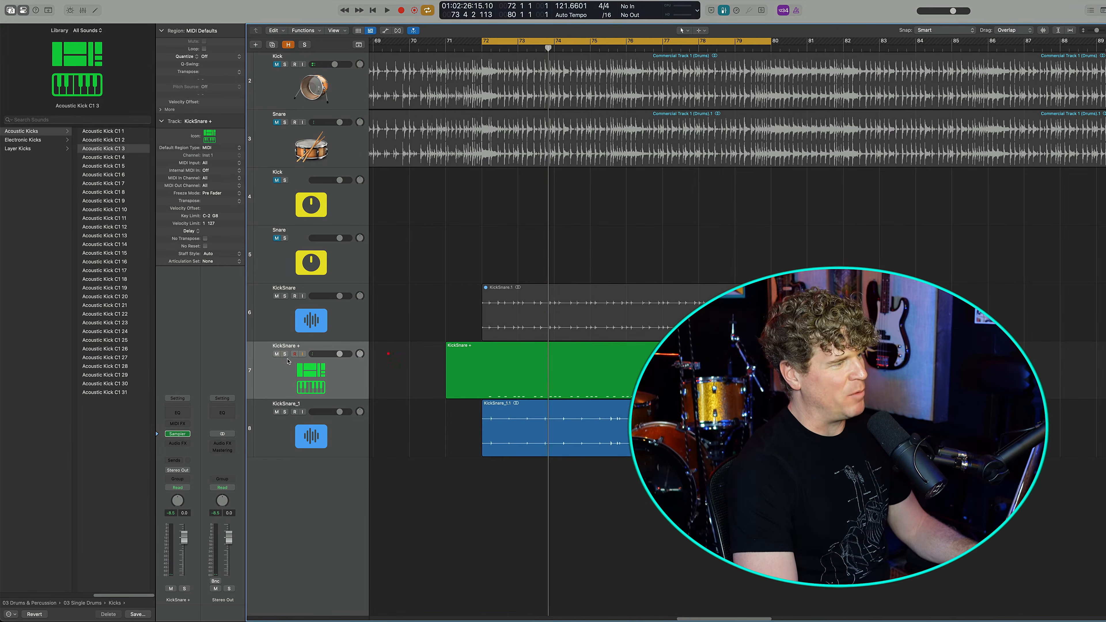
Step: Run drum replacement on the KickSnare_1 track with instrument Snare and trigger note D1 (38) SD 1
click(304, 427)
click(317, 73)
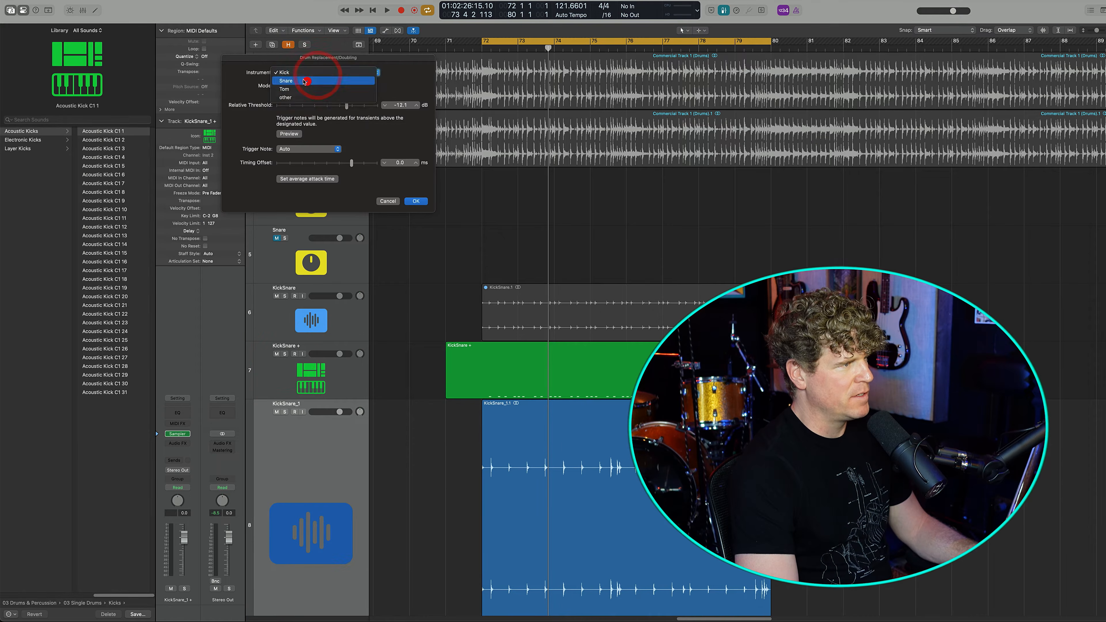
click(304, 81)
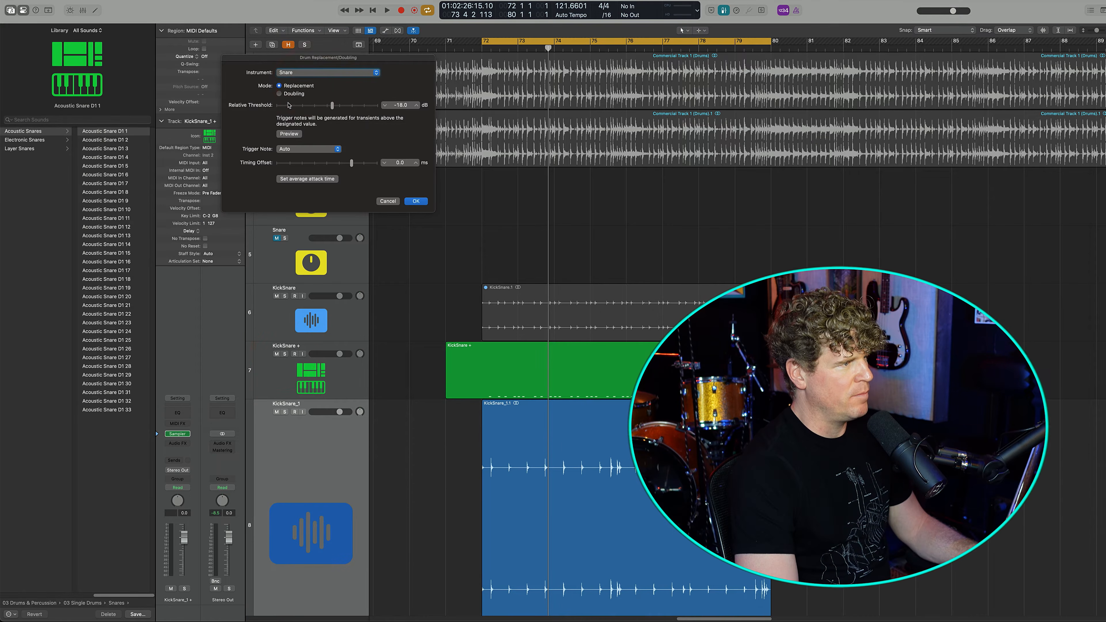
click(282, 151)
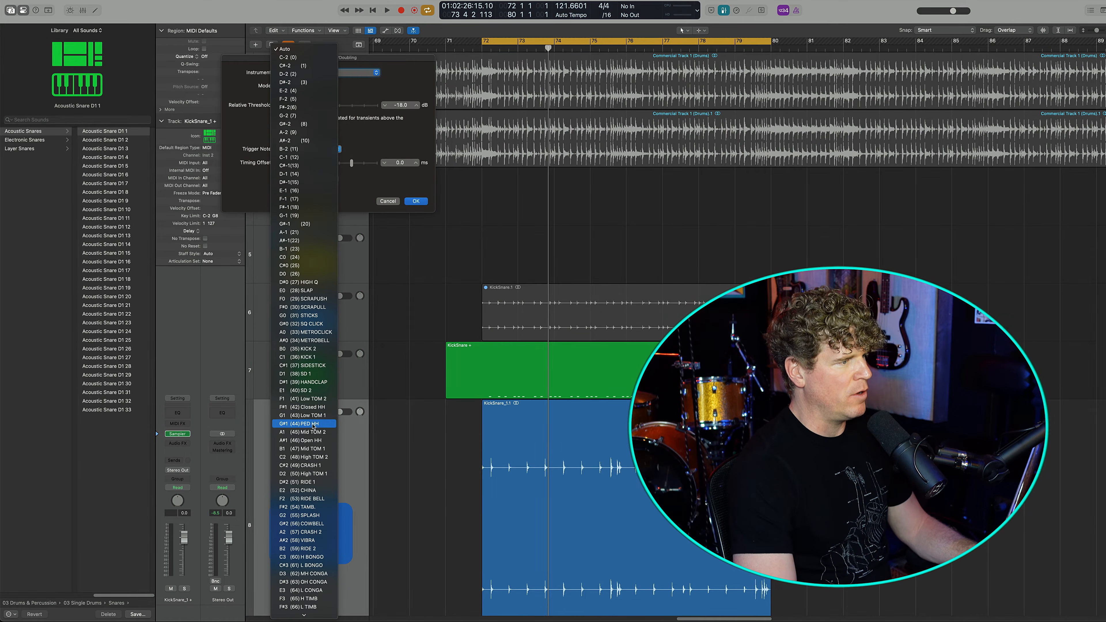
click(309, 374)
click(416, 201)
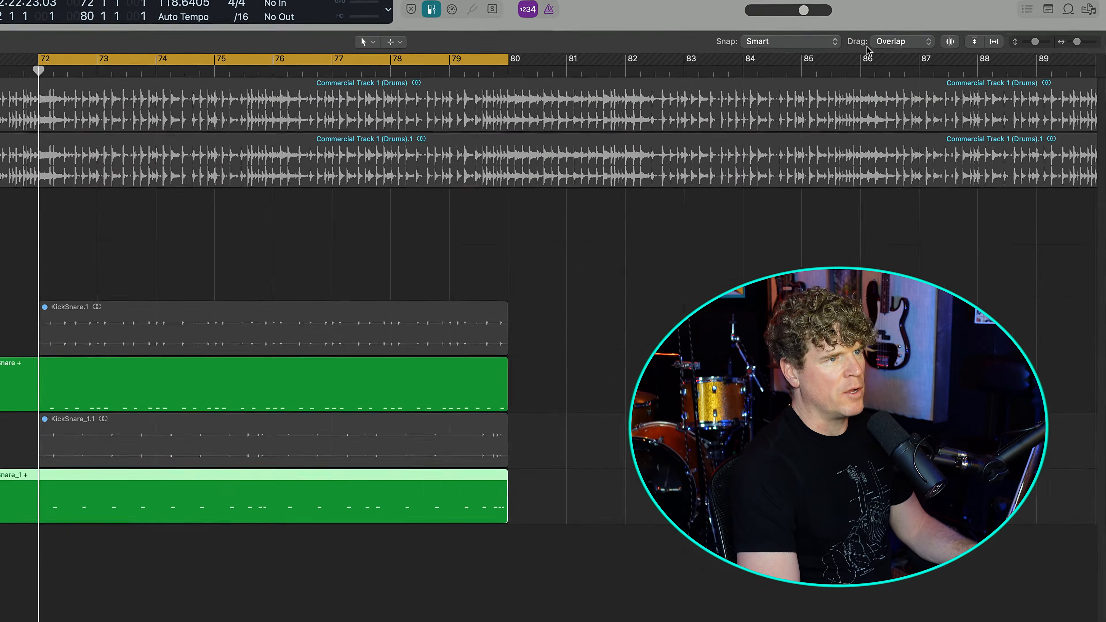
Step: Keep the drag mode at Overlap and move the snare MIDI region on top of the kick MIDI region
click(857, 41)
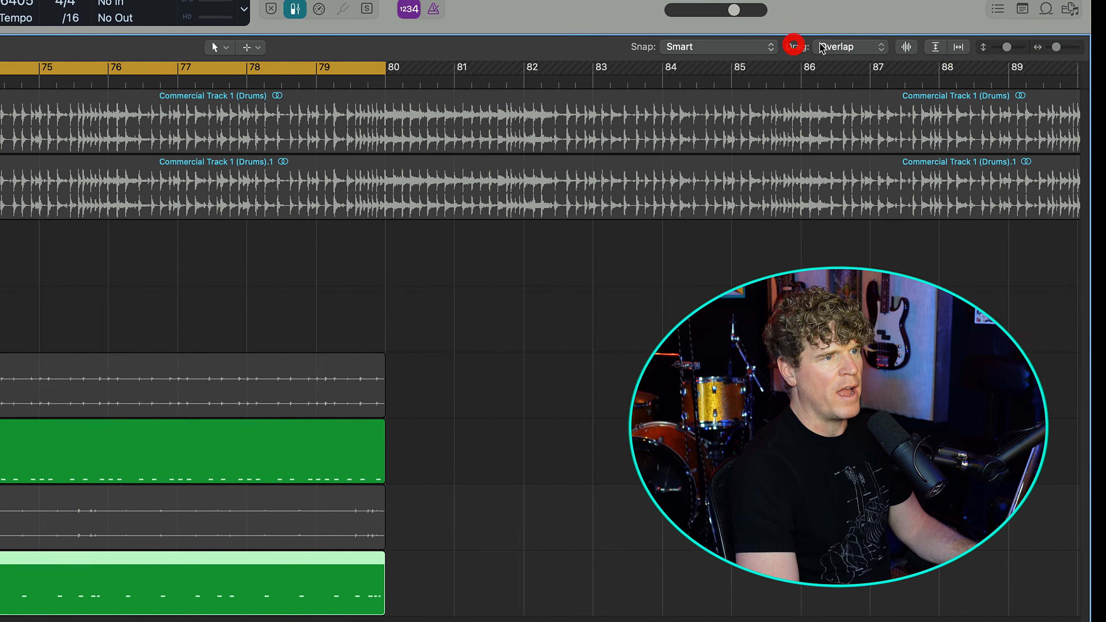
click(821, 47)
click(839, 45)
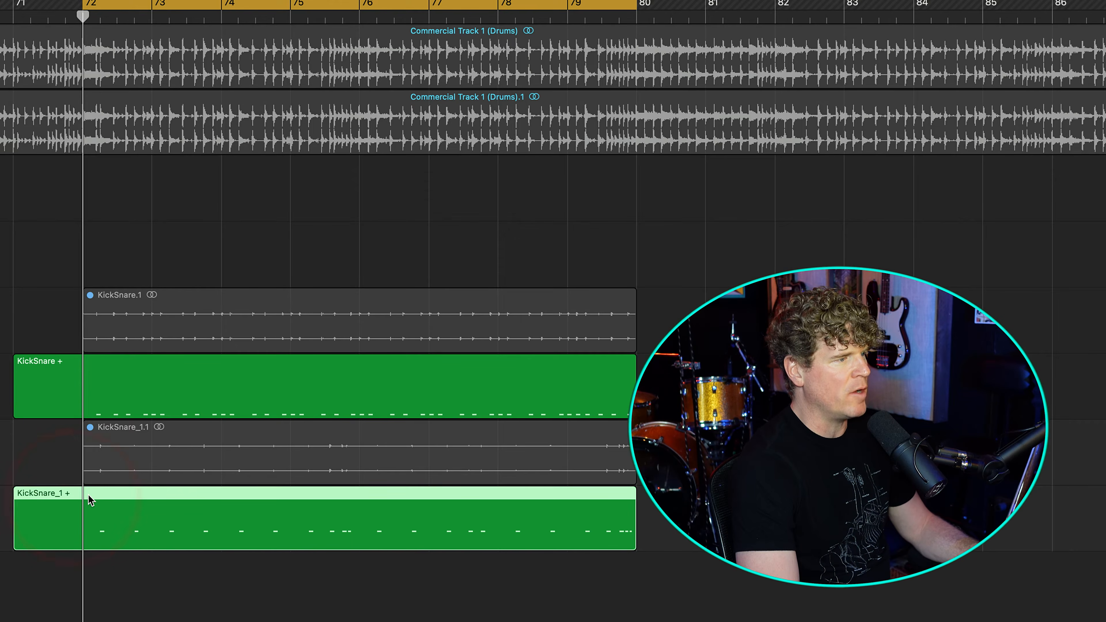
drag(88, 495, 95, 390)
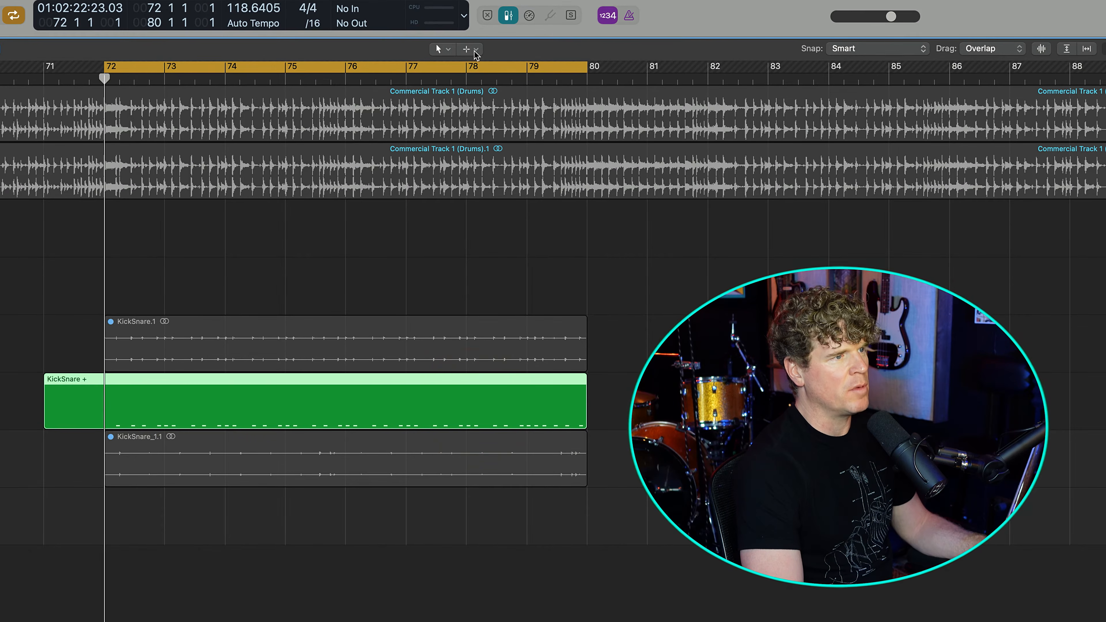
Step: Assign the Join Tool as the secondary tool and join the overlapping kick and snare MIDI regions into one
click(474, 49)
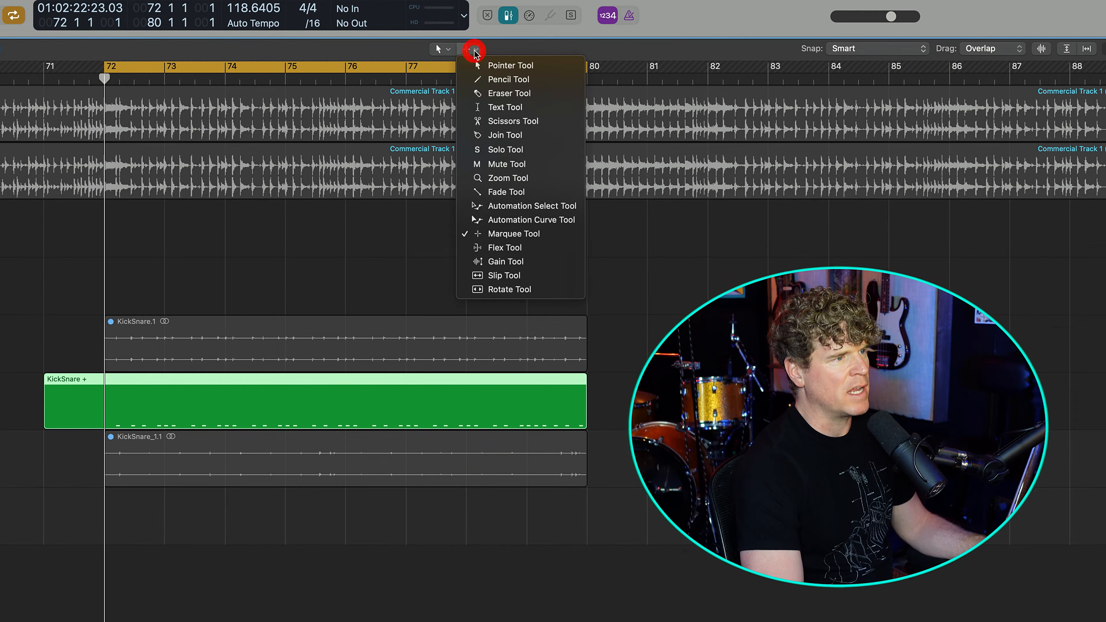
click(520, 135)
key(alt)
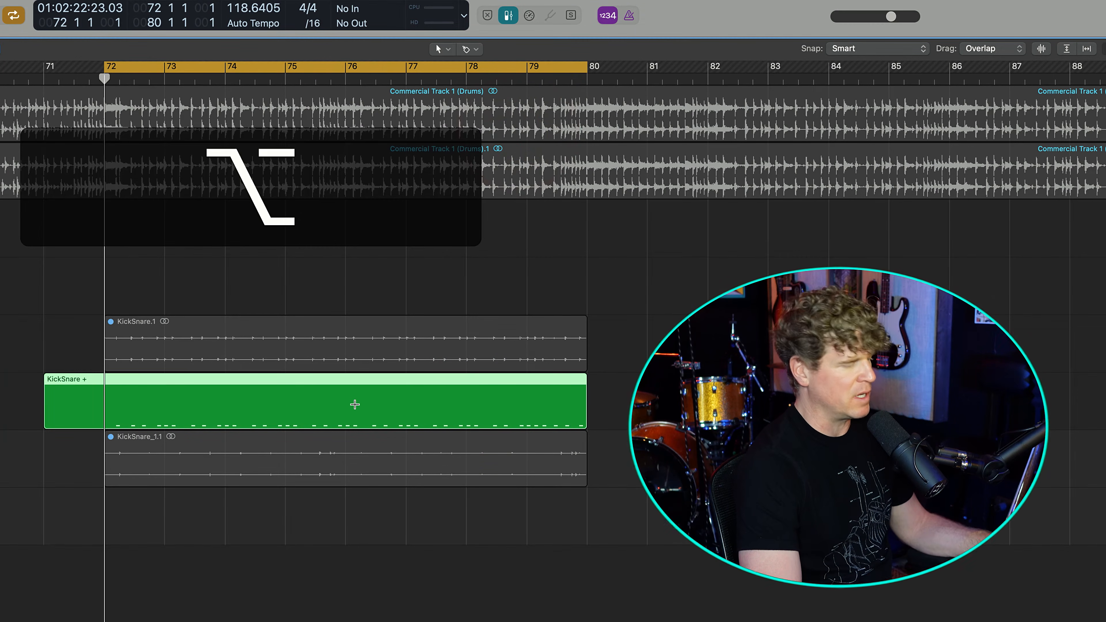
key(super)
key(super)
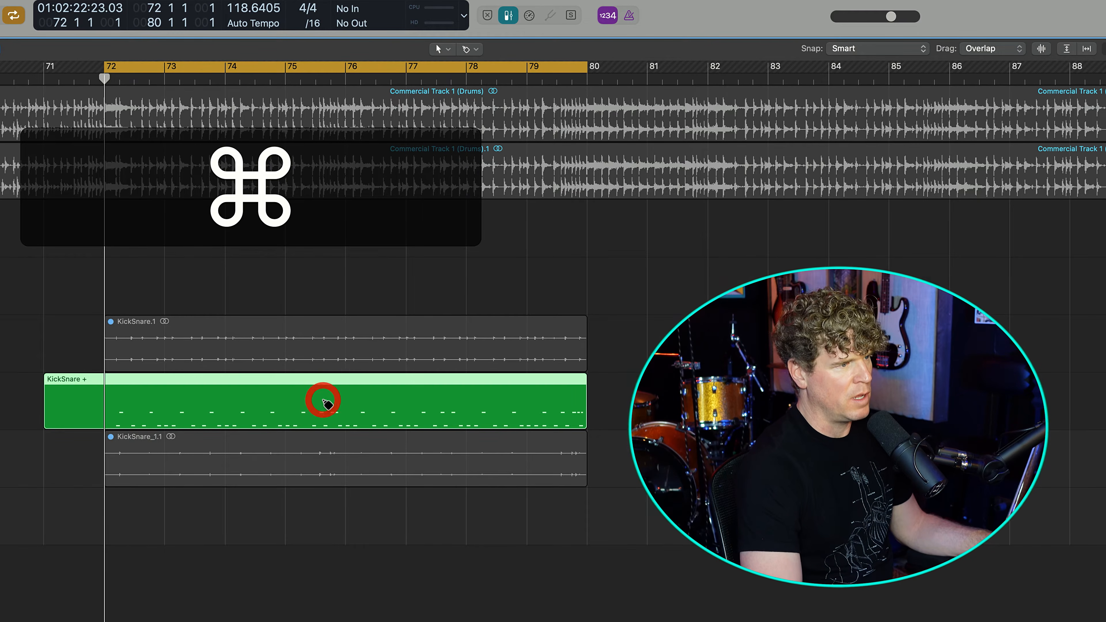
Step: Move the KickSnare + track below KickSnare_1 and load the Motown Revisited drum kit on it
drag(144, 283, 152, 316)
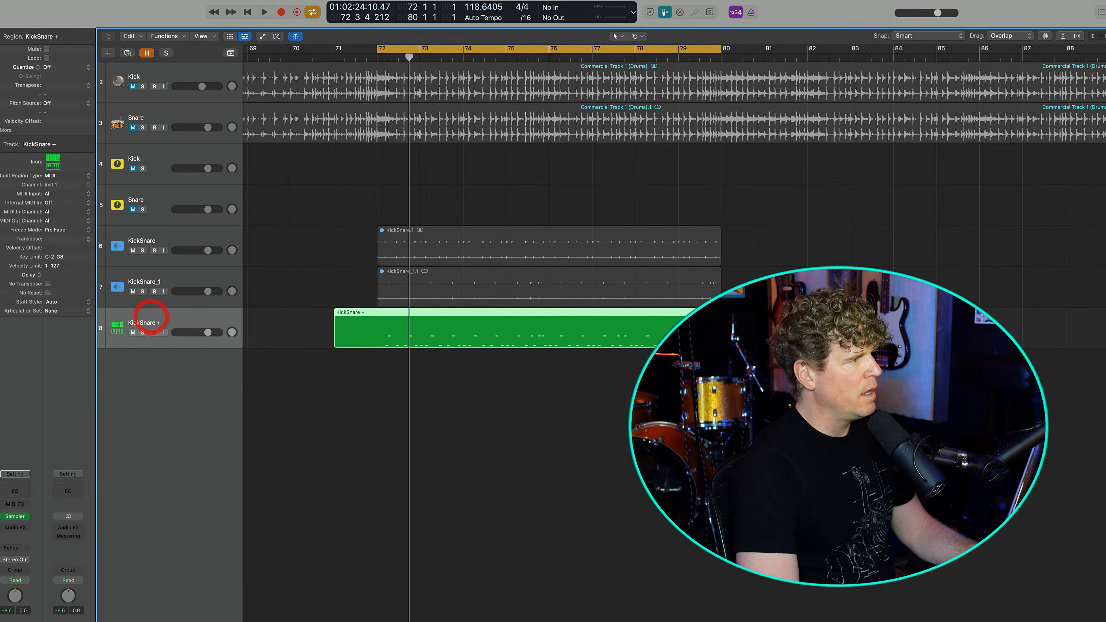
click(16, 12)
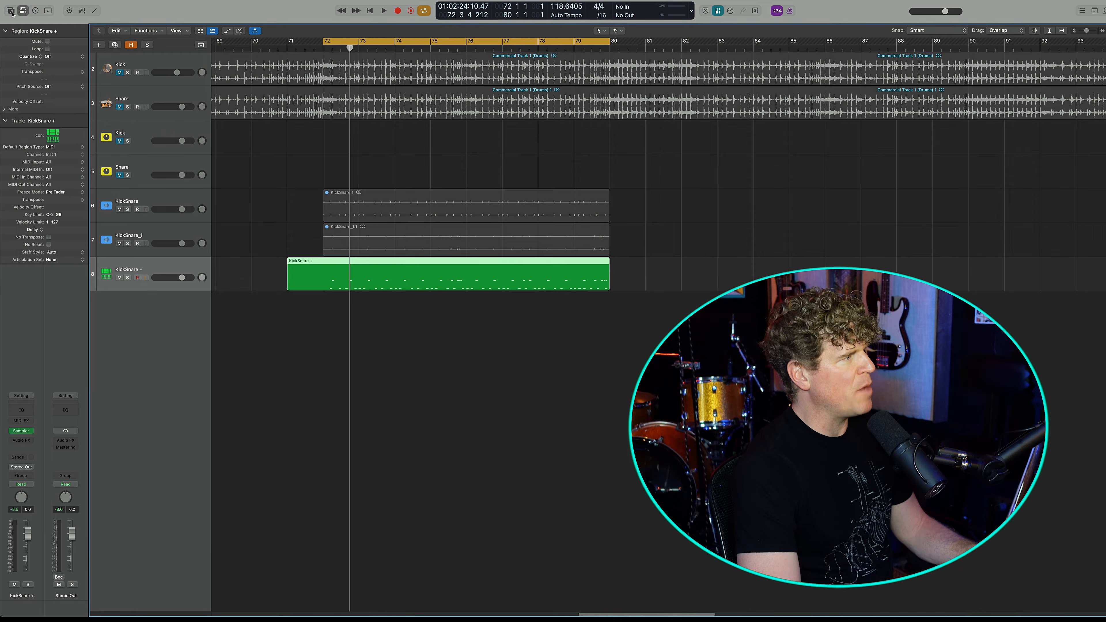
click(11, 13)
click(22, 151)
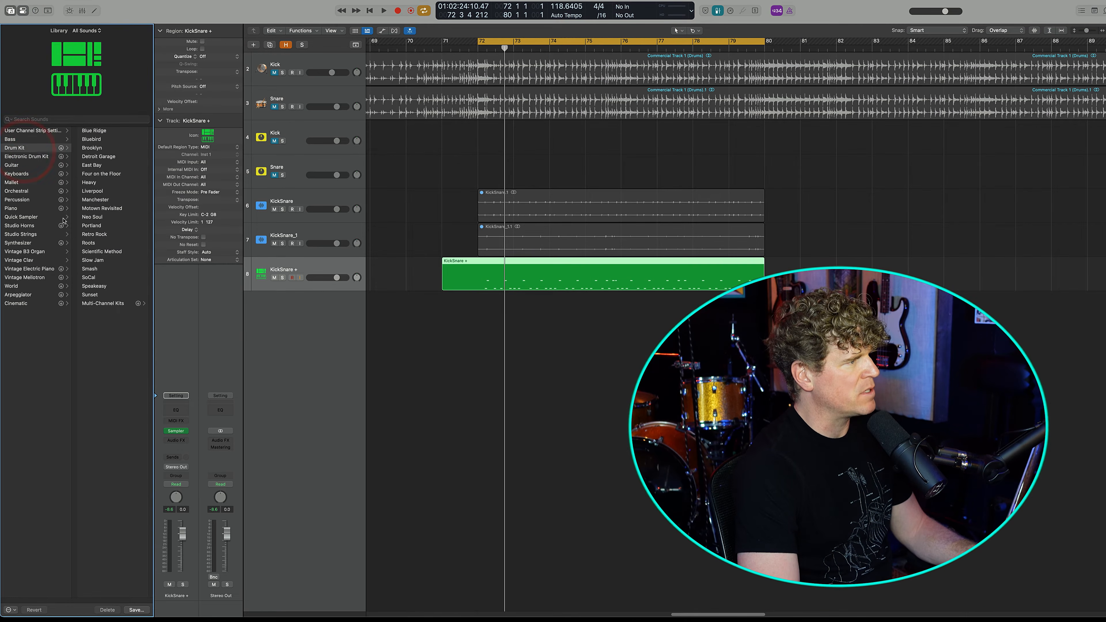
click(102, 208)
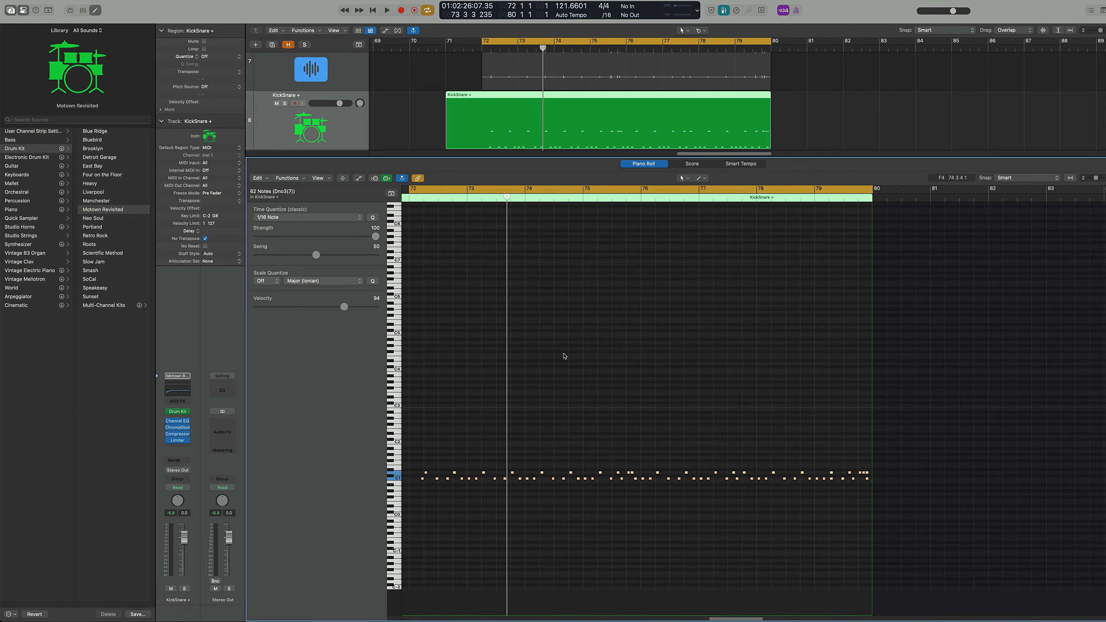
Step: Inspect the joined kick and snare notes in the Piano Roll and play the drum kit with the original drum audio
alt+shift+super+click(558, 365)
alt+shift+click(553, 365)
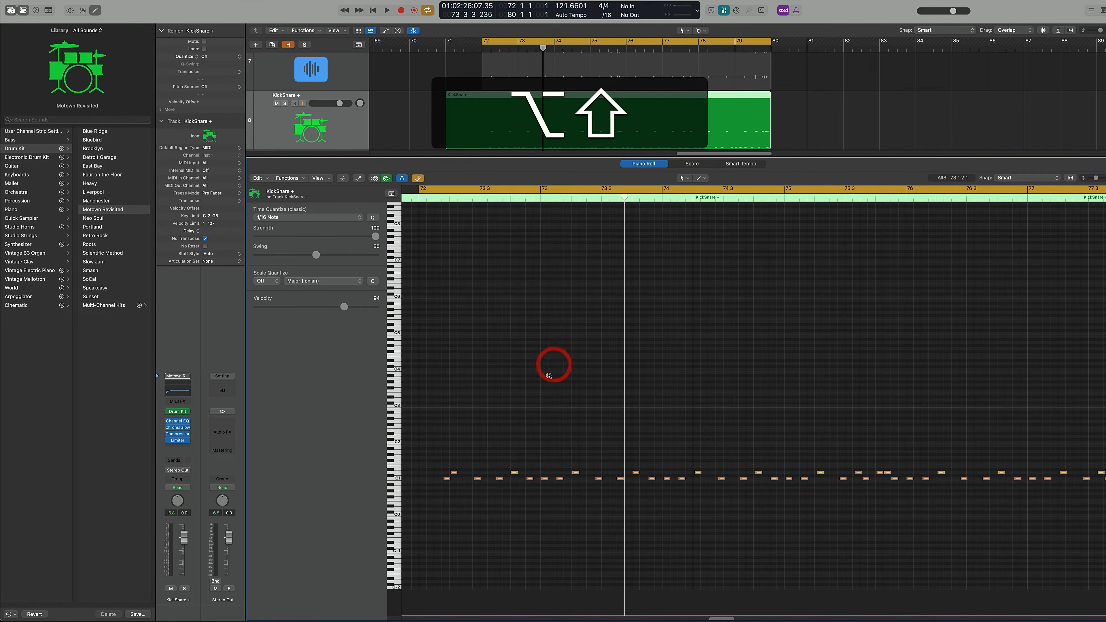
alt+super+click(588, 384)
key(space)
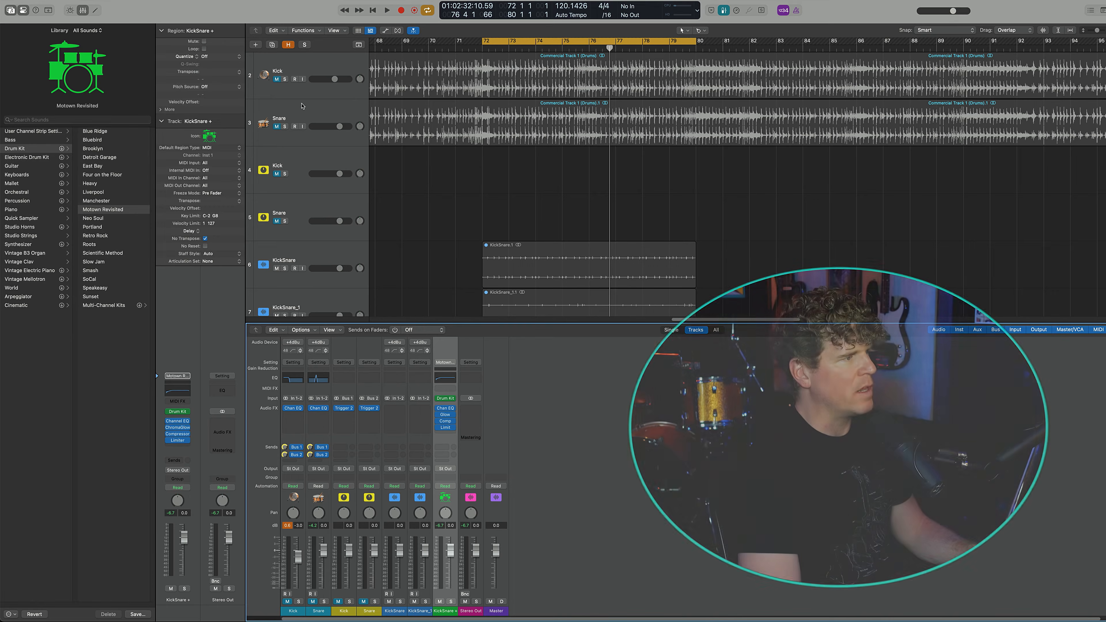
click(301, 110)
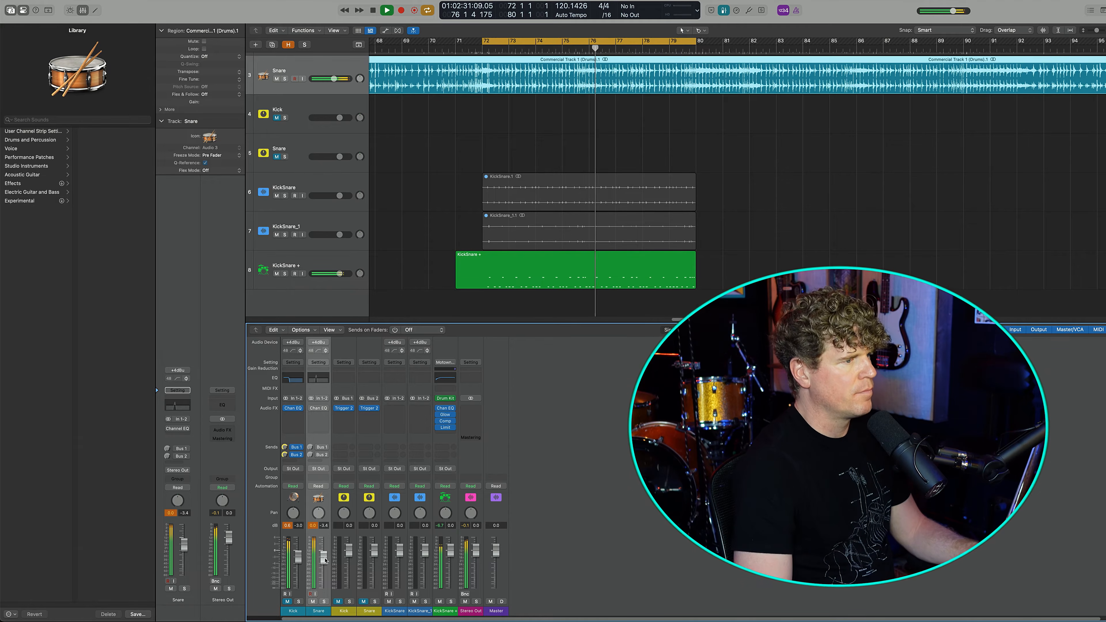
key(space)
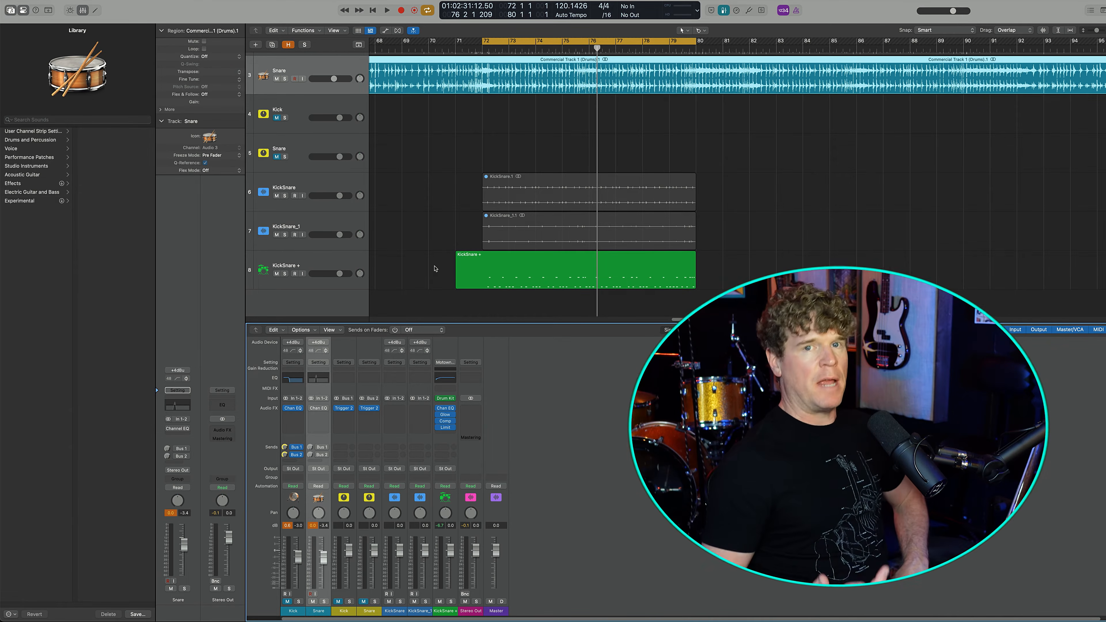
Step: Open Trigger 2 on the Kick aux channel and play back the drum fill just before bar 80
click(344, 408)
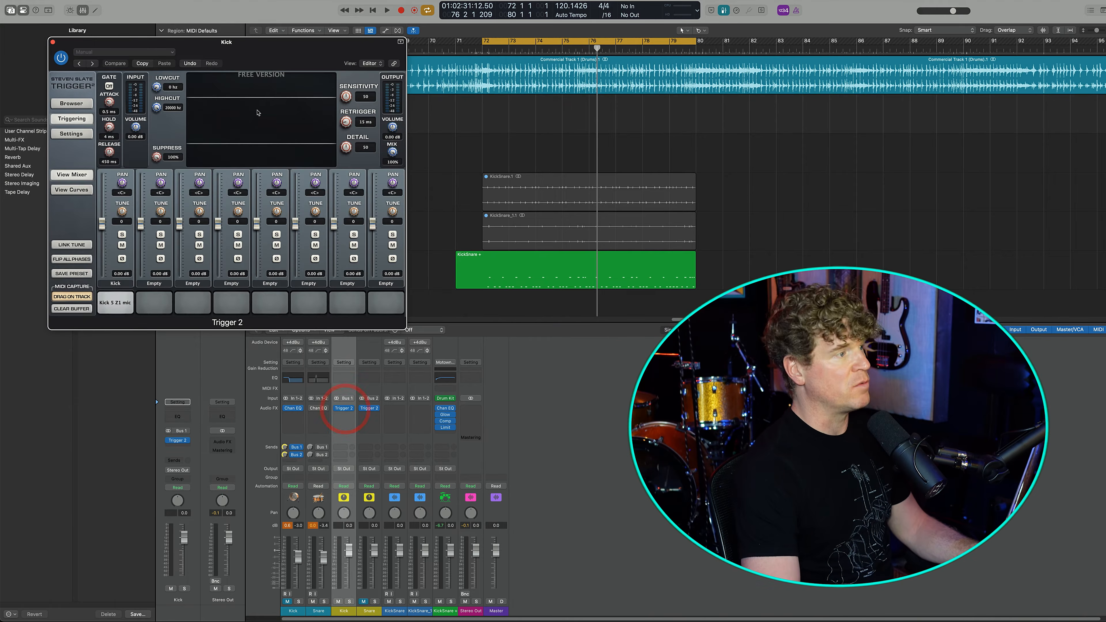
drag(264, 60, 268, 38)
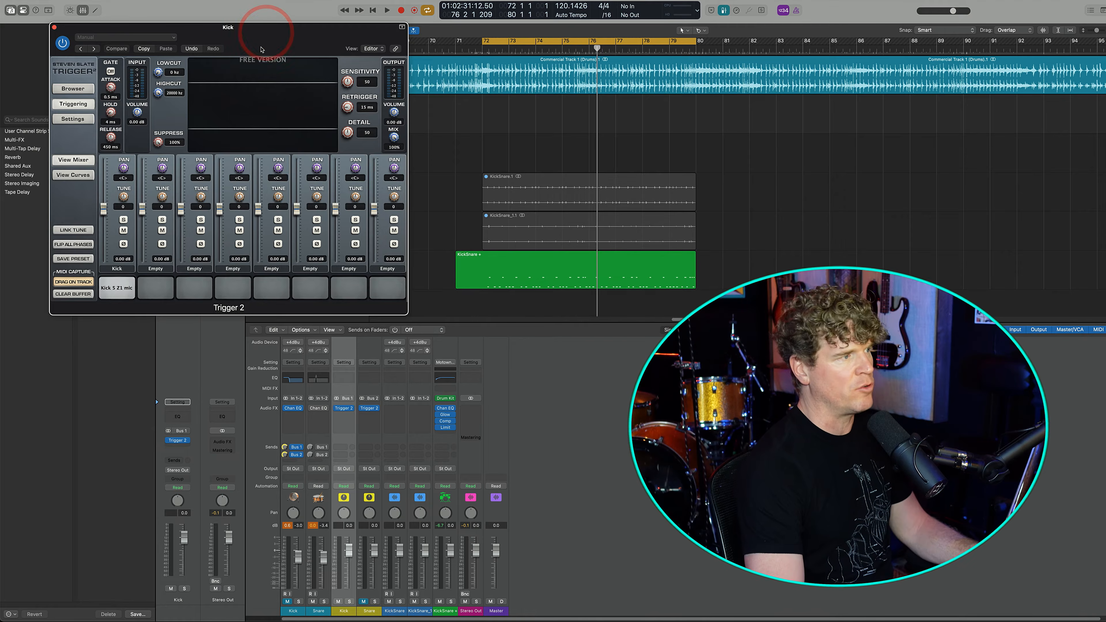
key(super+Up)
scroll(696, 48, up, 10)
click(639, 163)
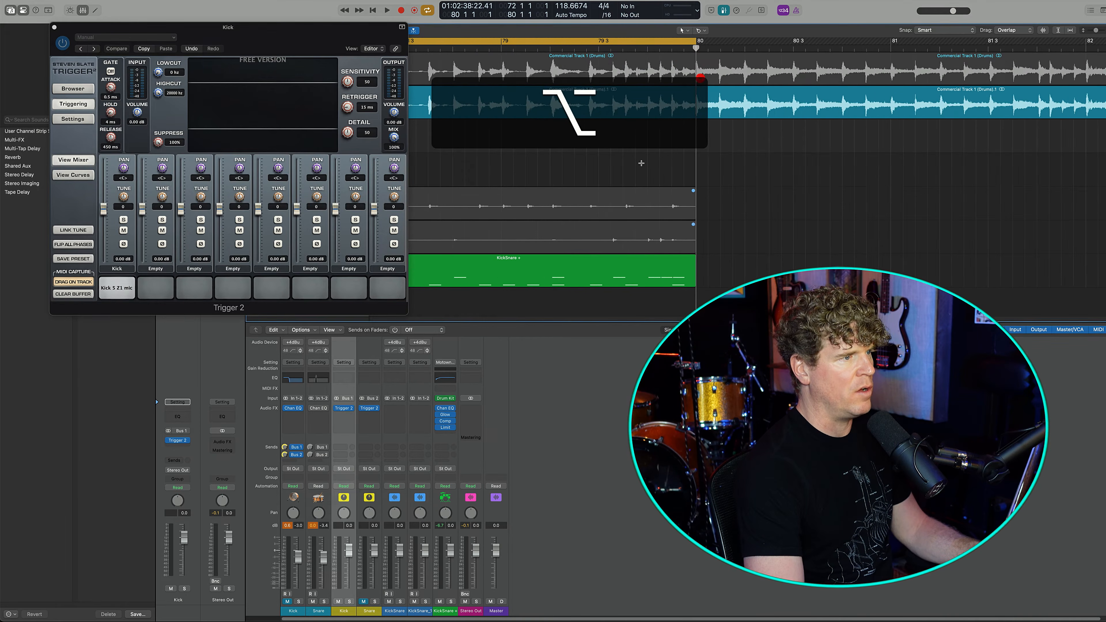
scroll(627, 157, up, 3)
click(586, 112)
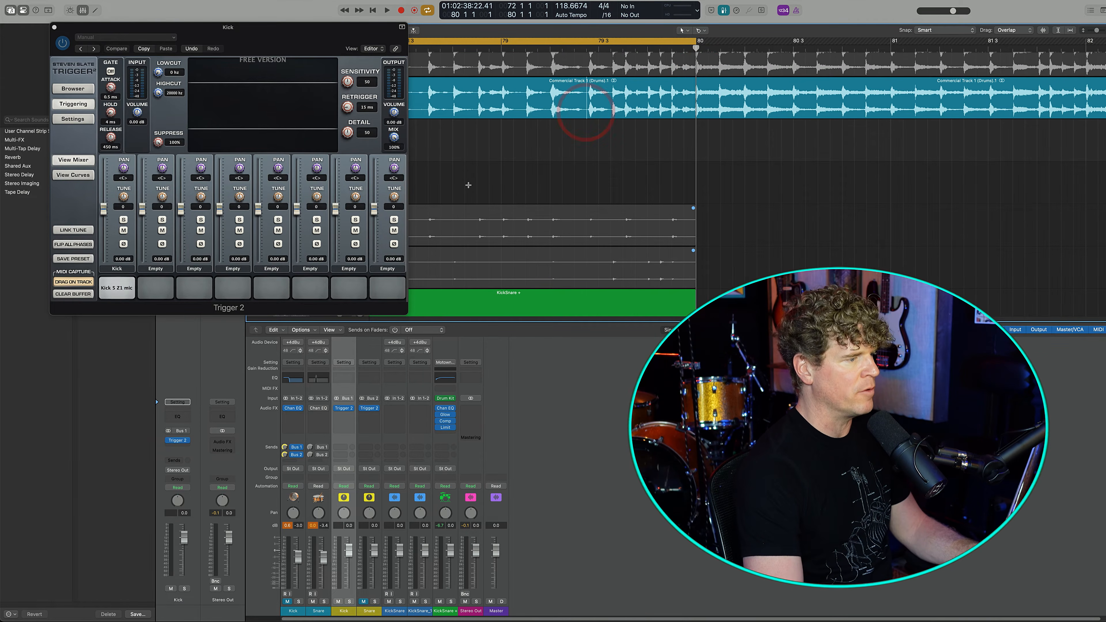
key(space)
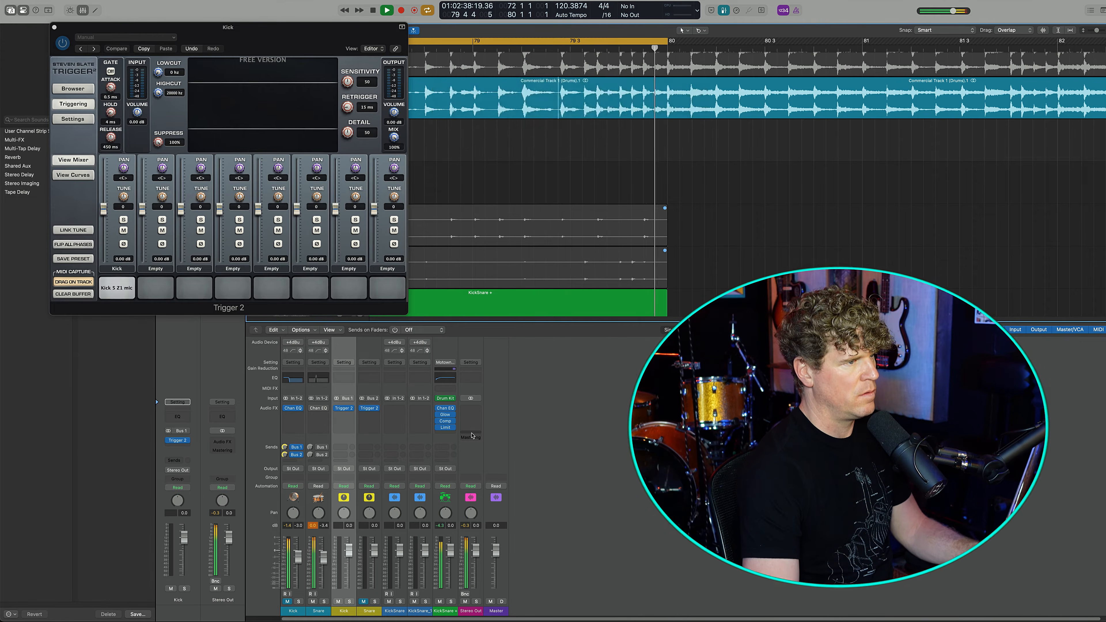
key(space)
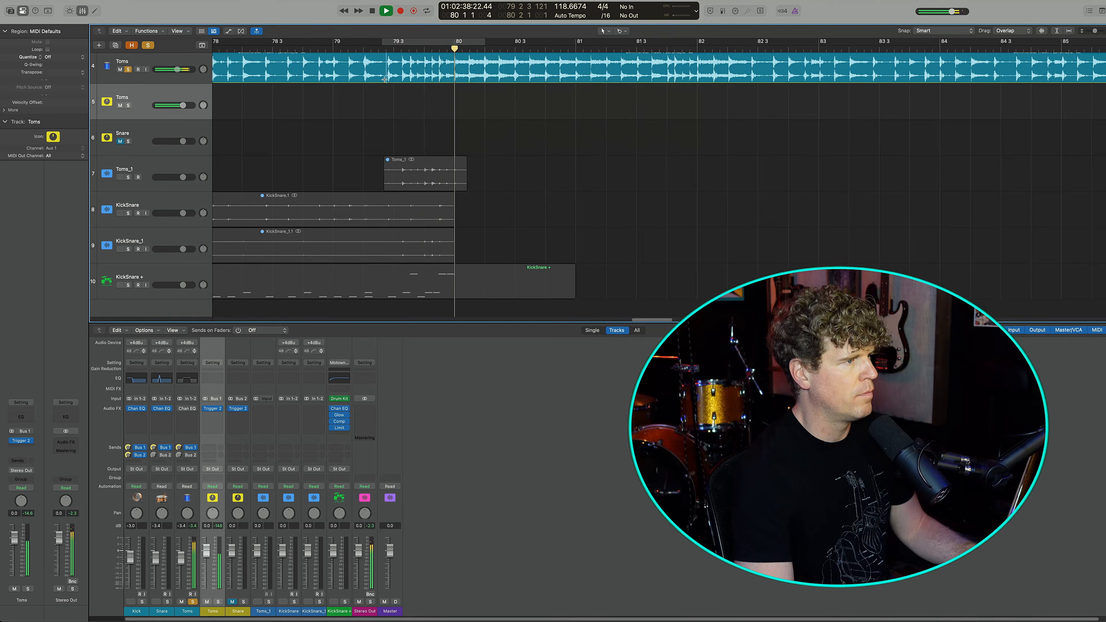
Step: Audition the KickSnare + region in solo from around bar 79 3 to check the tom fill
click(384, 293)
key(space)
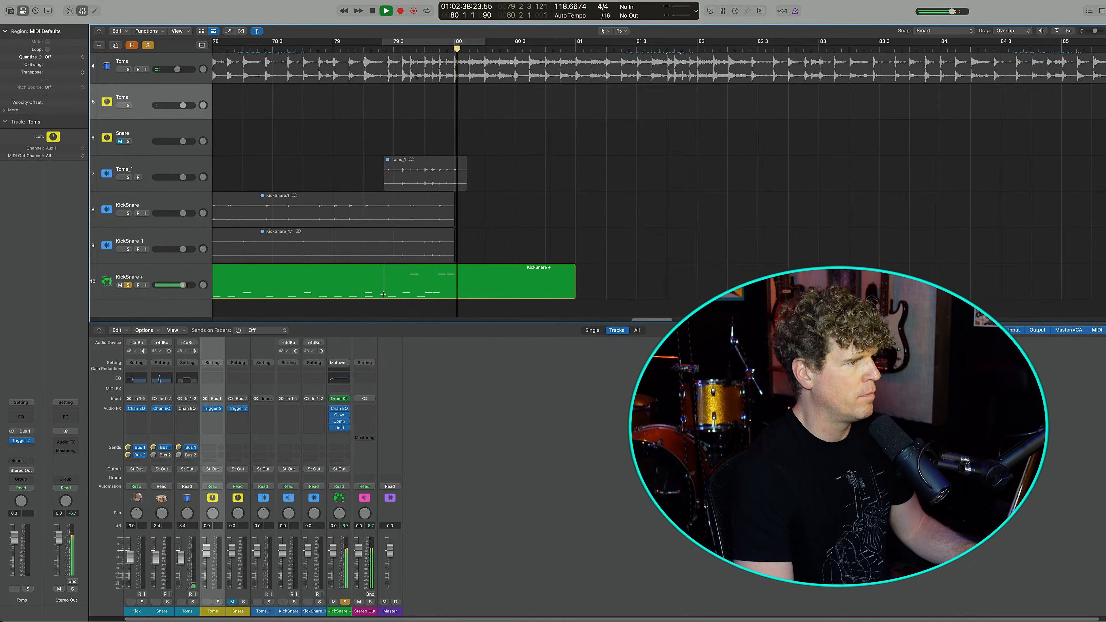
key(space)
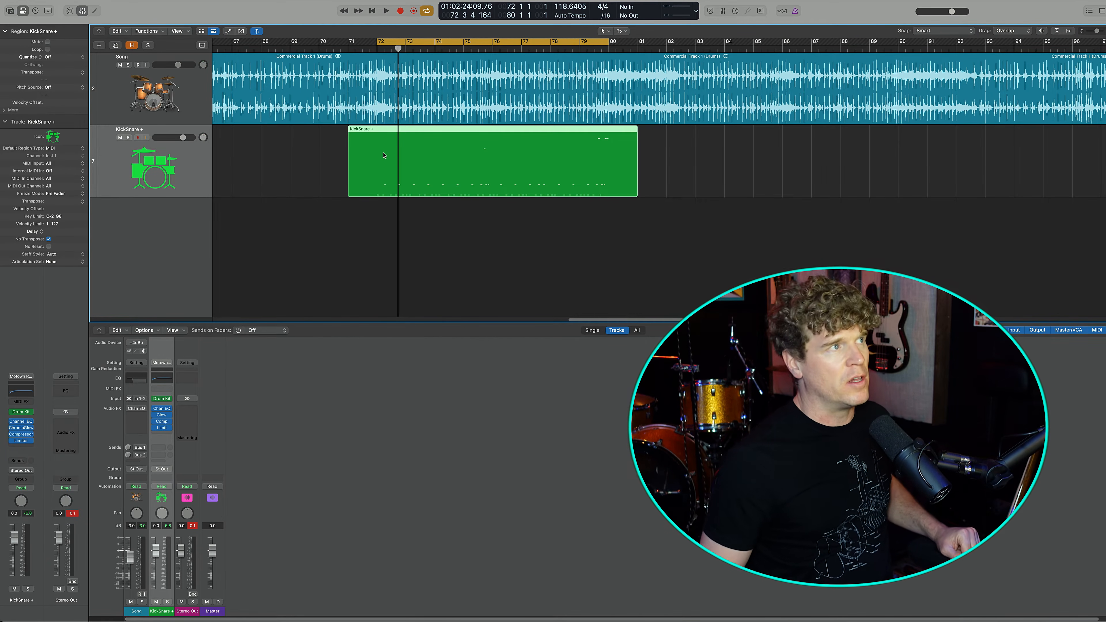
Step: Create a new Pattern track with a software instrument
click(376, 211)
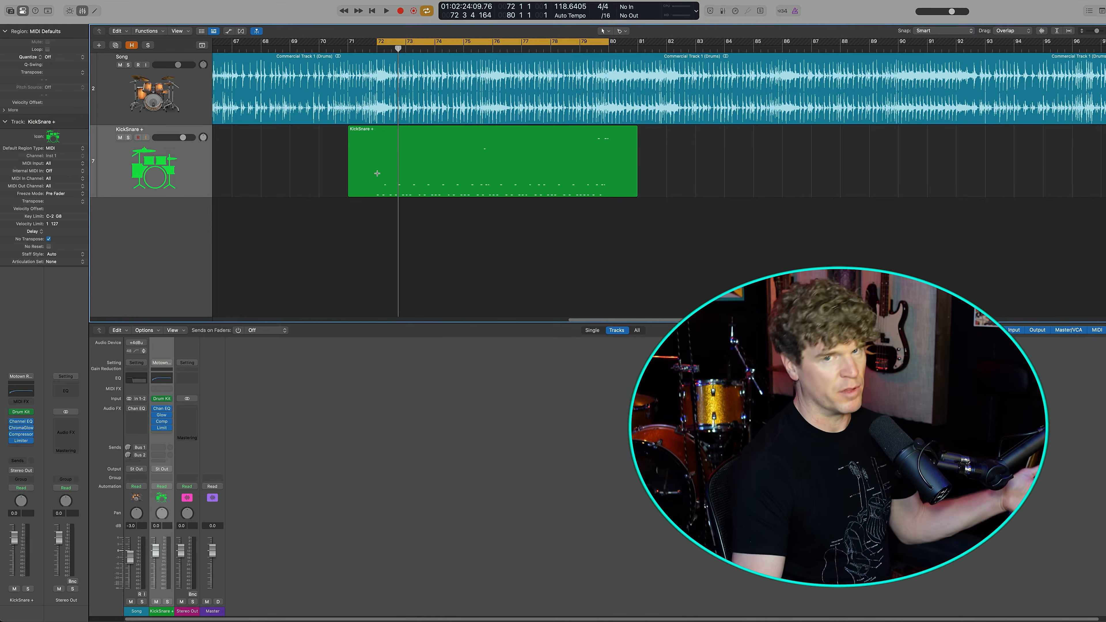
key(alt+super+n)
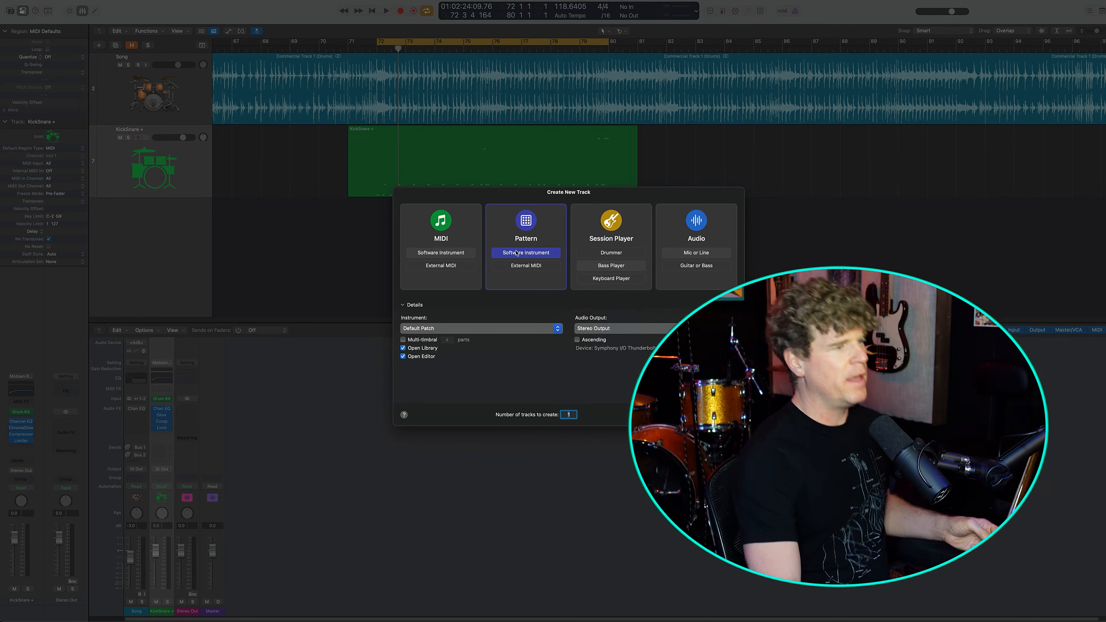
click(523, 255)
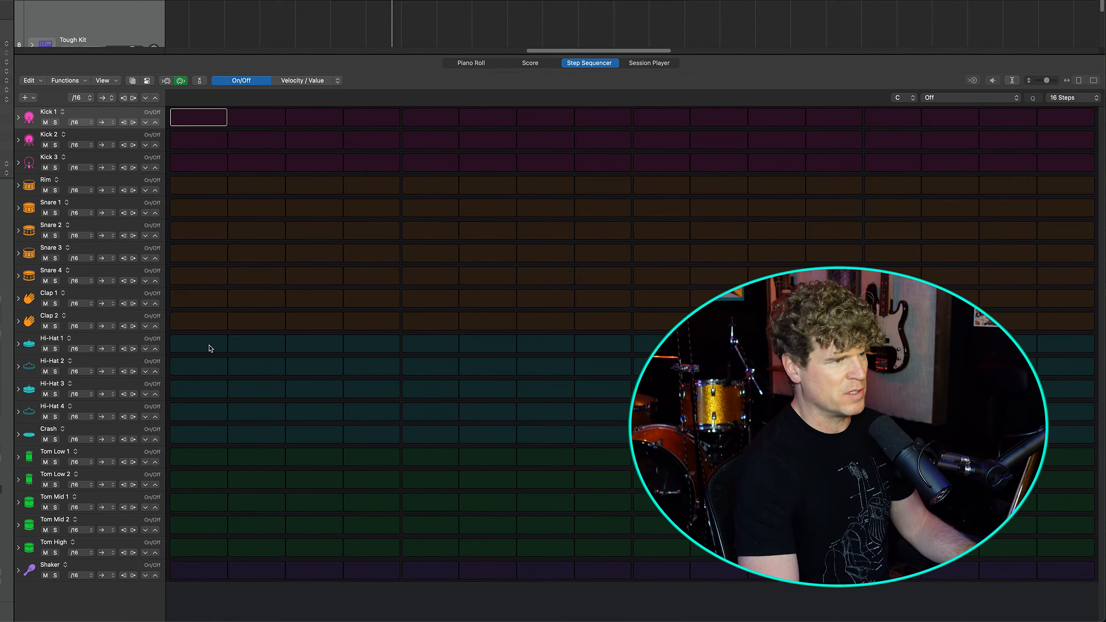
Step: Set the pattern length to 32 steps and switch on every step in the Hi-Hat 1 row
click(1071, 98)
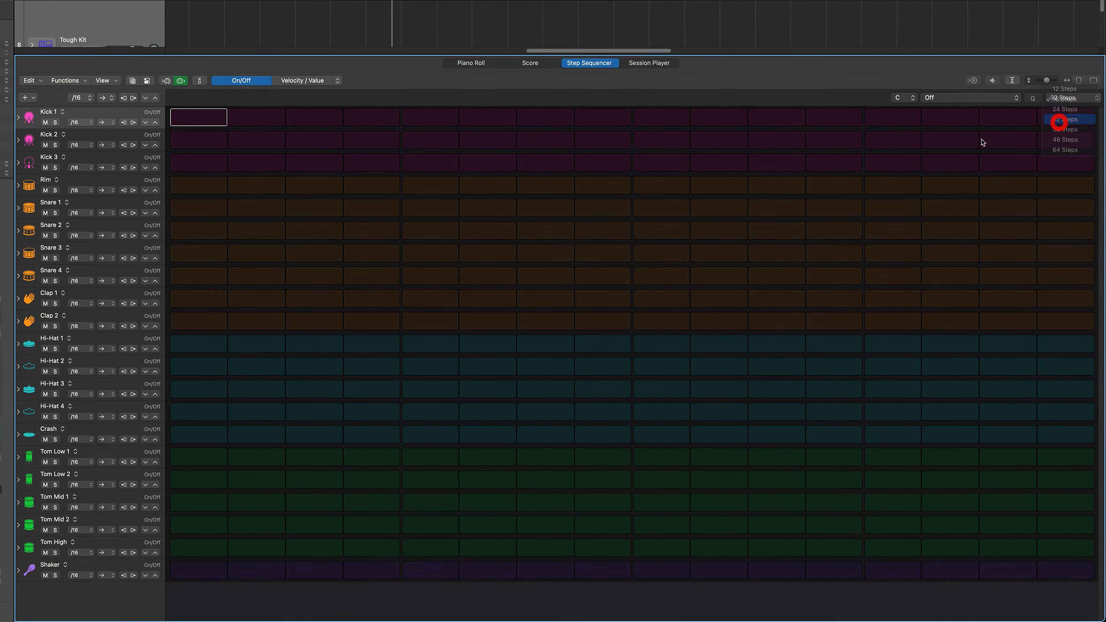
click(1059, 122)
drag(184, 344, 979, 350)
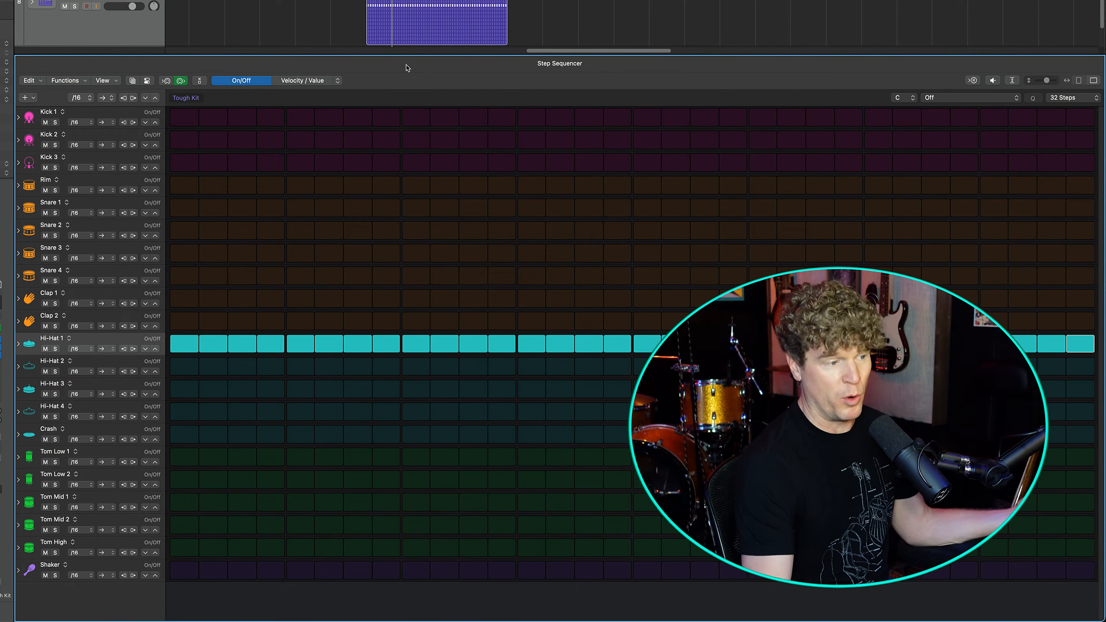
Step: Add a Crash hit on step 1 and switch off Hi-Hat 1 steps 1–4, 6, 8, 10 and 12
click(182, 409)
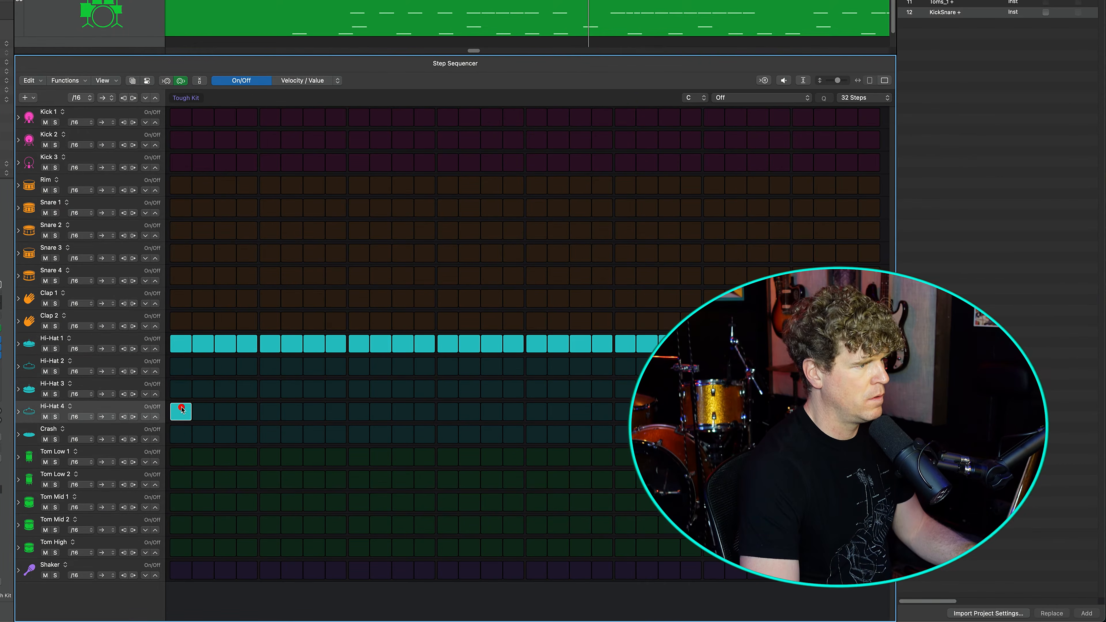
click(181, 344)
click(203, 344)
click(508, 393)
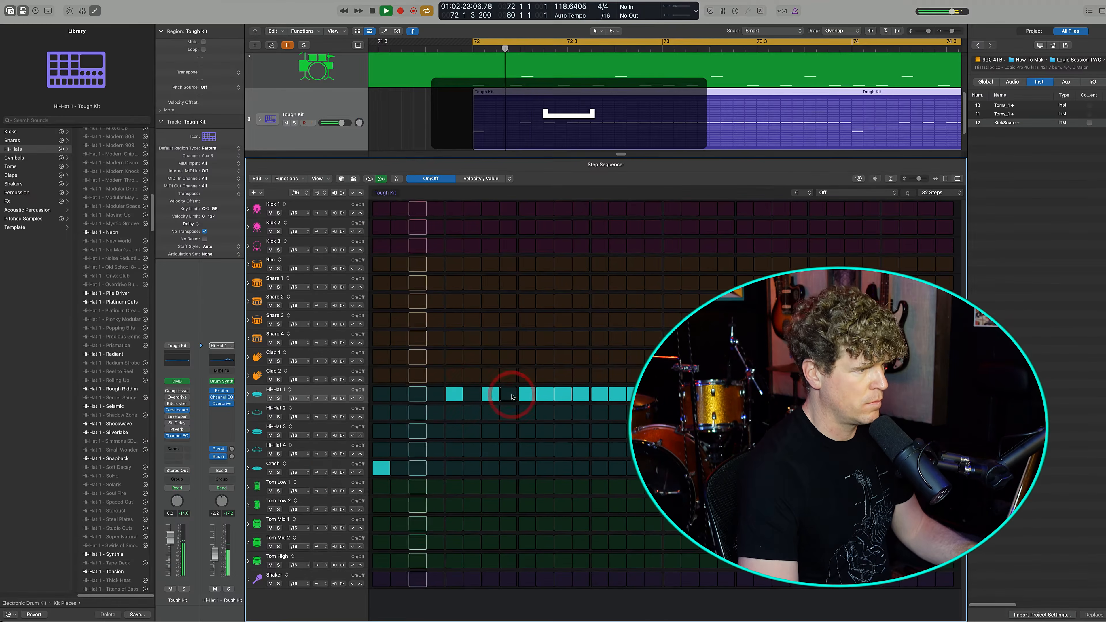
click(544, 393)
click(566, 393)
click(436, 393)
click(454, 394)
click(471, 394)
click(495, 395)
click(479, 395)
click(563, 394)
Step: Play back the hi-hat and crash pattern together with the KickSnare + region
key(space)
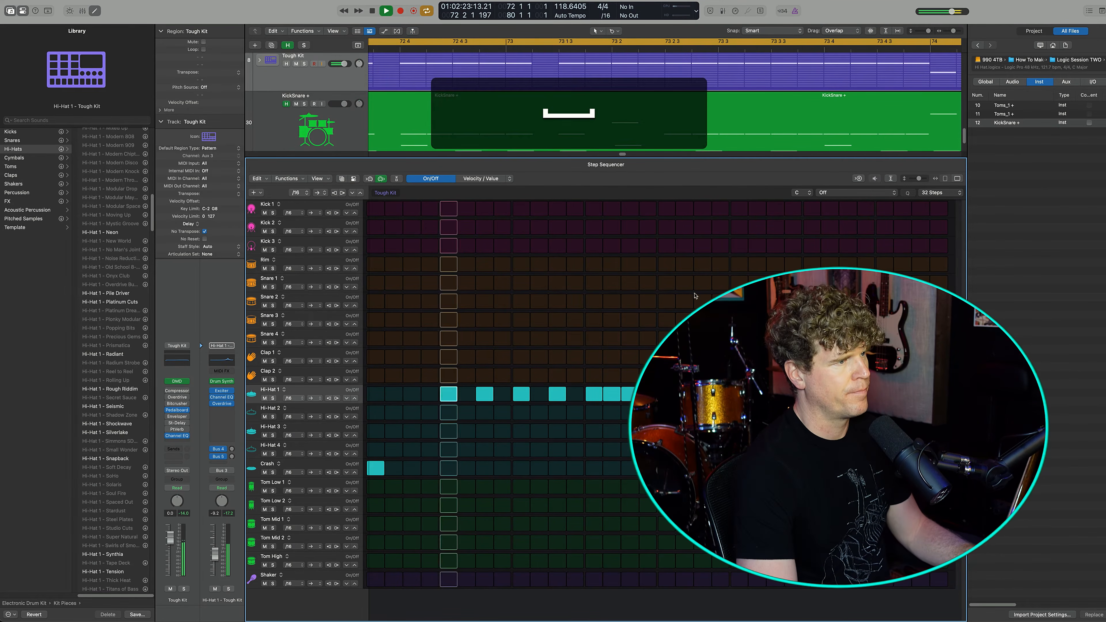
key(space)
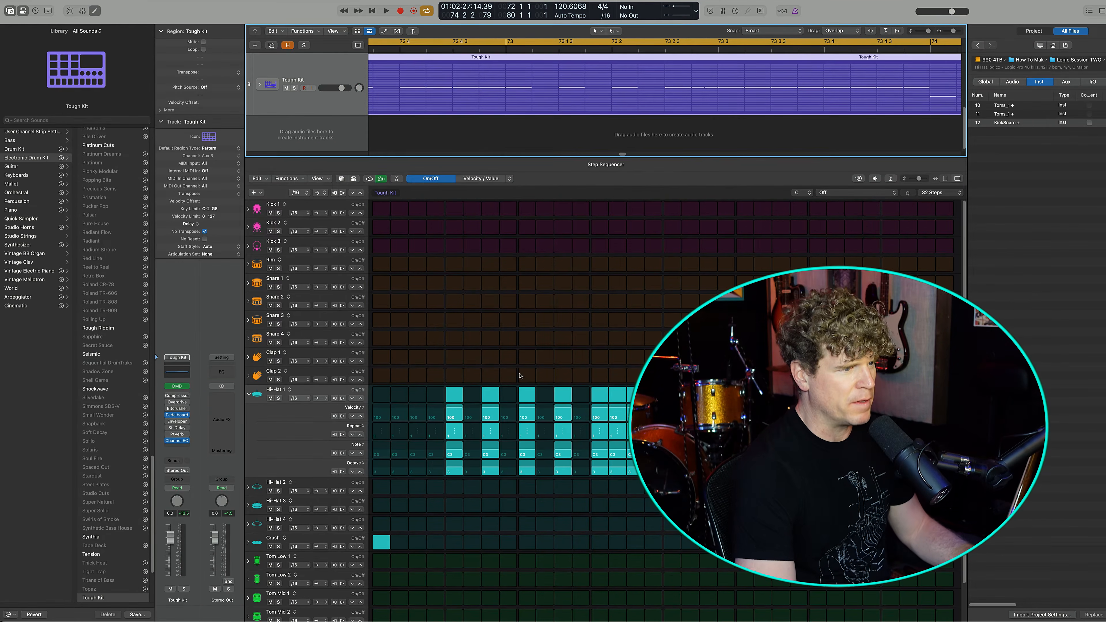
key(space)
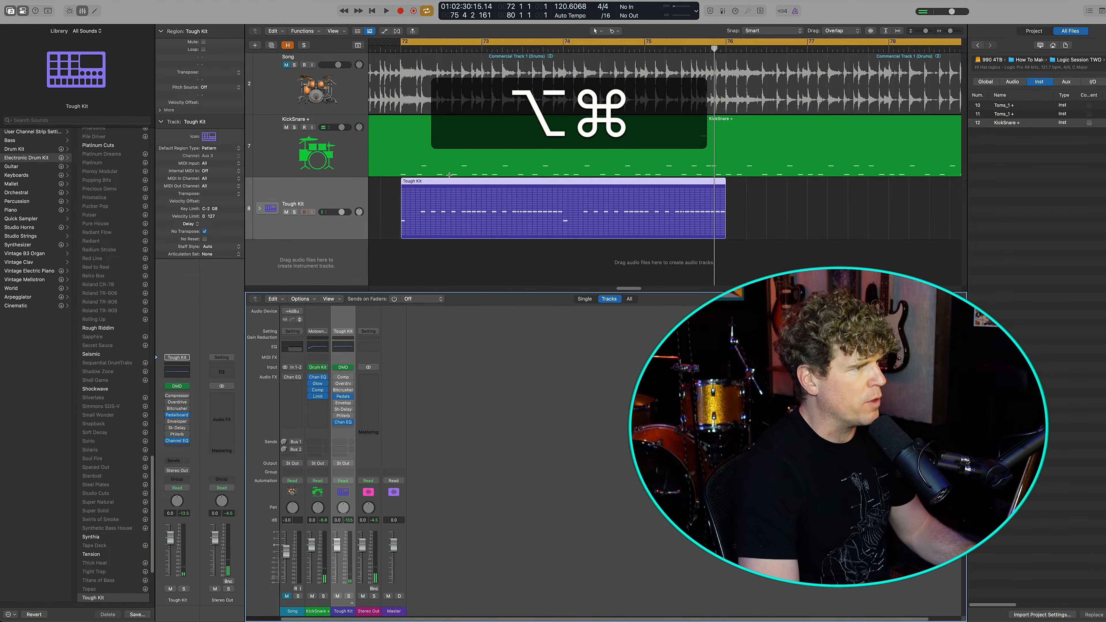
Step: Convert the Tough Kit pattern to a MIDI region and move it onto the KickSnare + track at bar 72
right_click(449, 187)
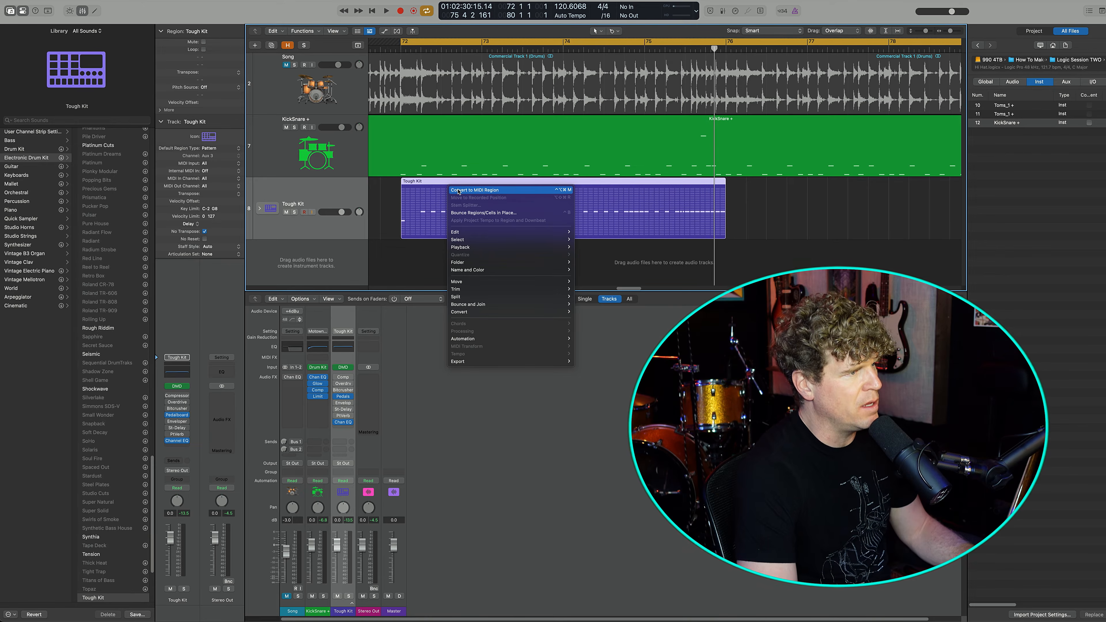
click(474, 190)
drag(541, 236, 541, 174)
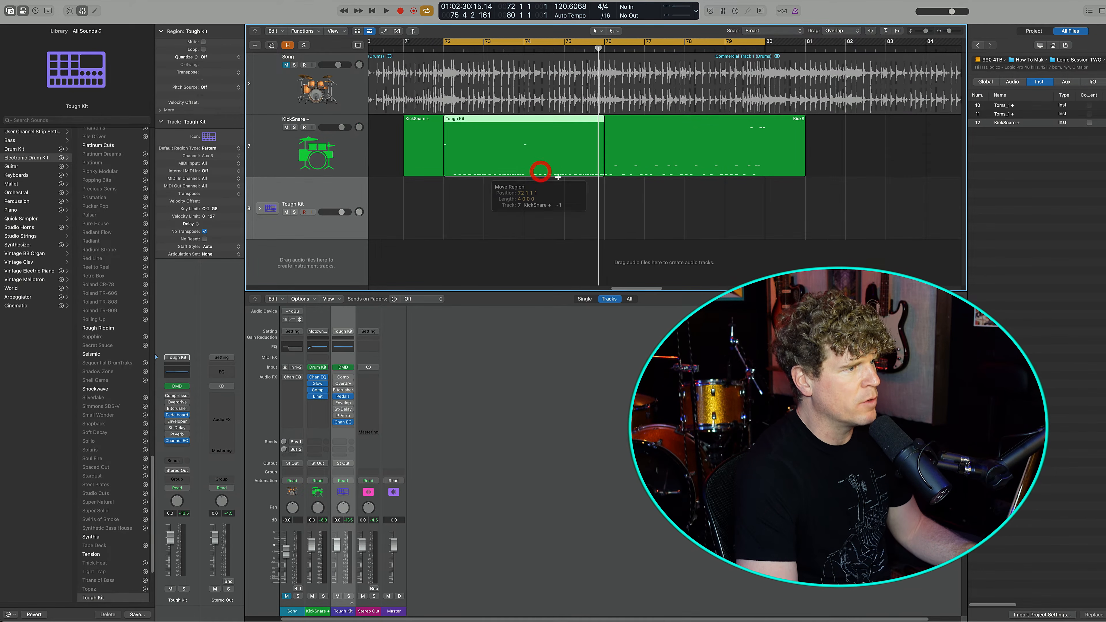
Step: Join the Tough Kit and KickSnare + regions into one and delete the empty Tough Kit track
drag(642, 193, 541, 151)
super+click(541, 151)
click(264, 195)
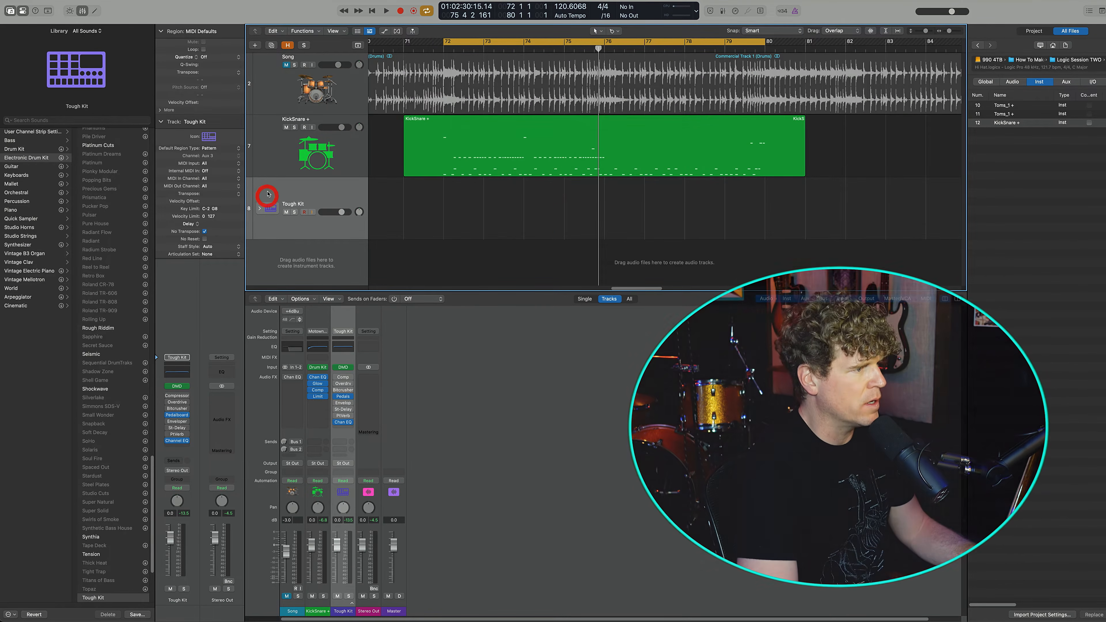
key(BackSpace)
Step: Play back the combined kick, snare, hi-hat and crash notes from bar 72 in the Piano Roll
key(space)
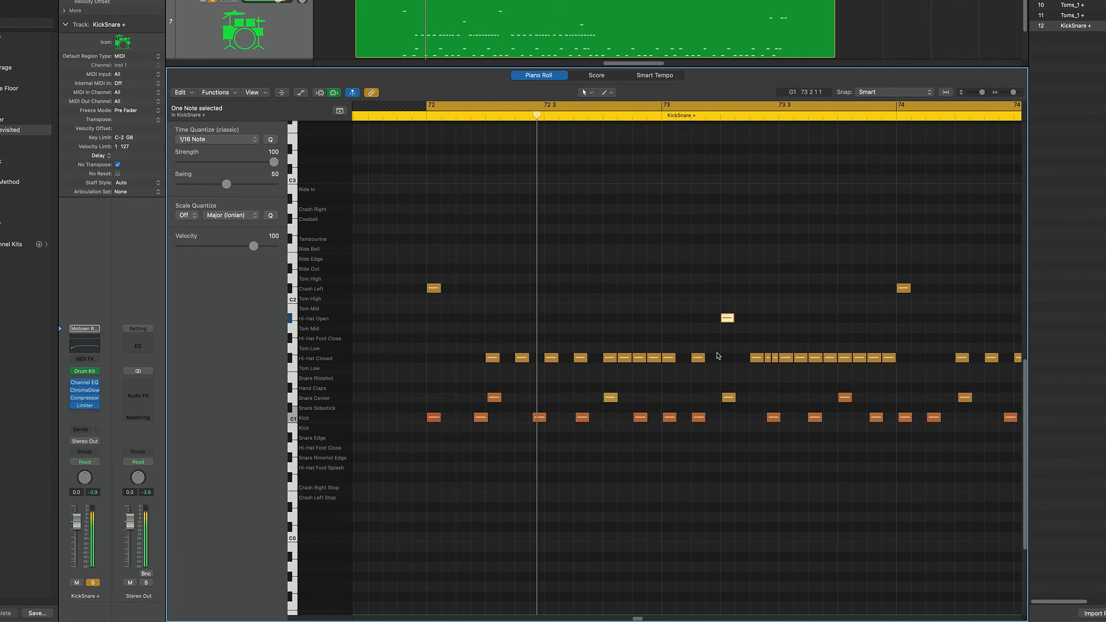
click(728, 354)
scroll(734, 353, right, 2)
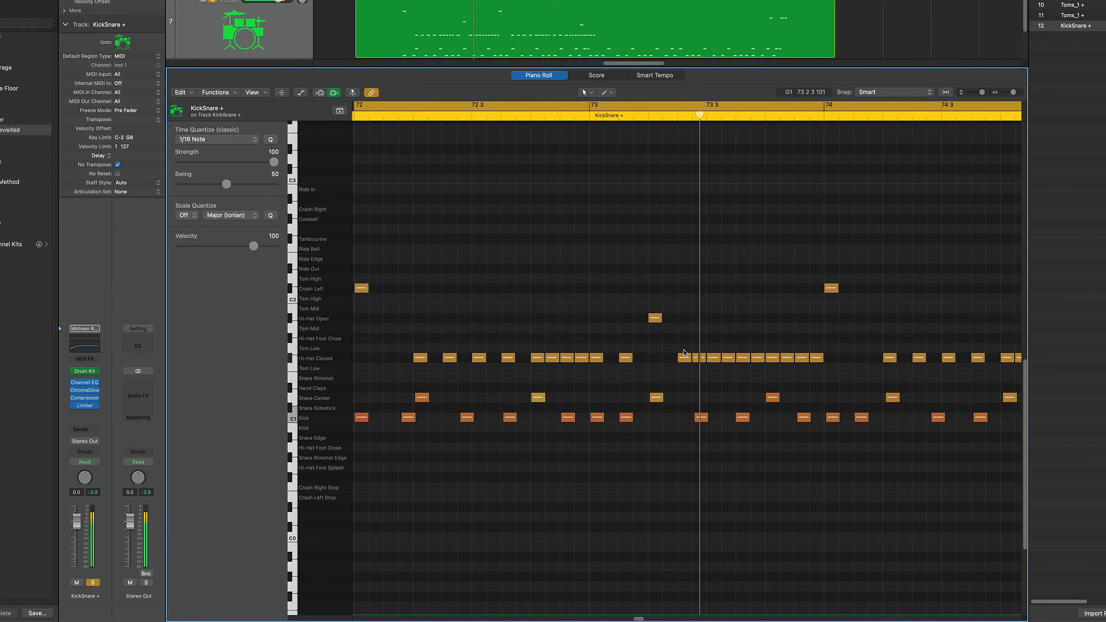
key(space)
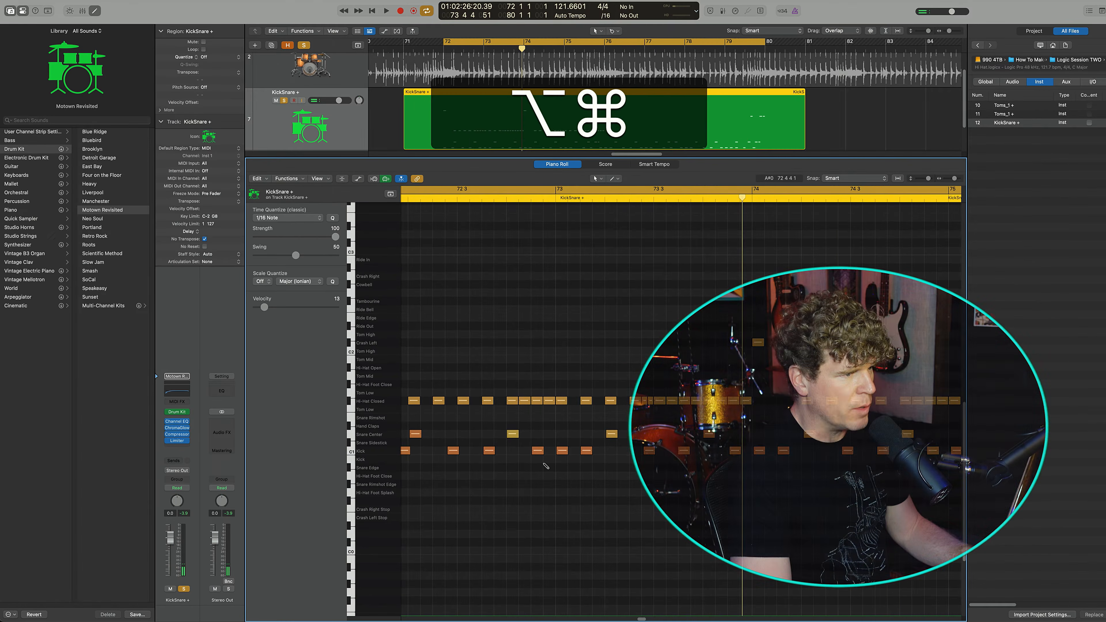
Step: Delete the crash and closed hi-hat notes from bar 74 to bar 76, keeping the first two bars
scroll(678, 357, down, 2)
scroll(678, 354, down, 3)
scroll(474, 317, down, 5)
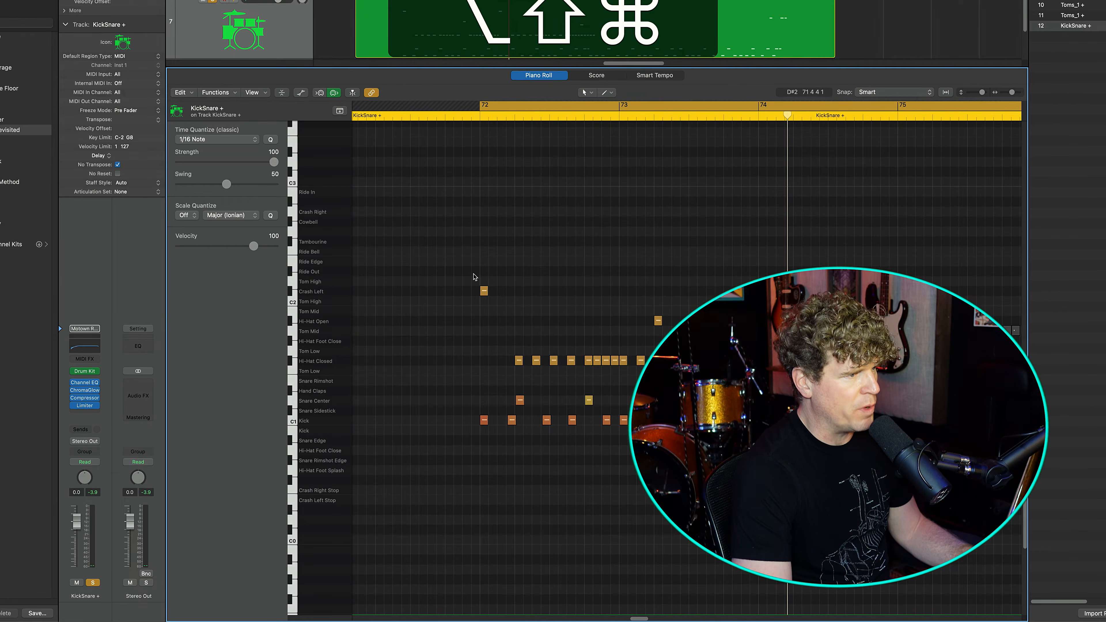
scroll(494, 296, up, 3)
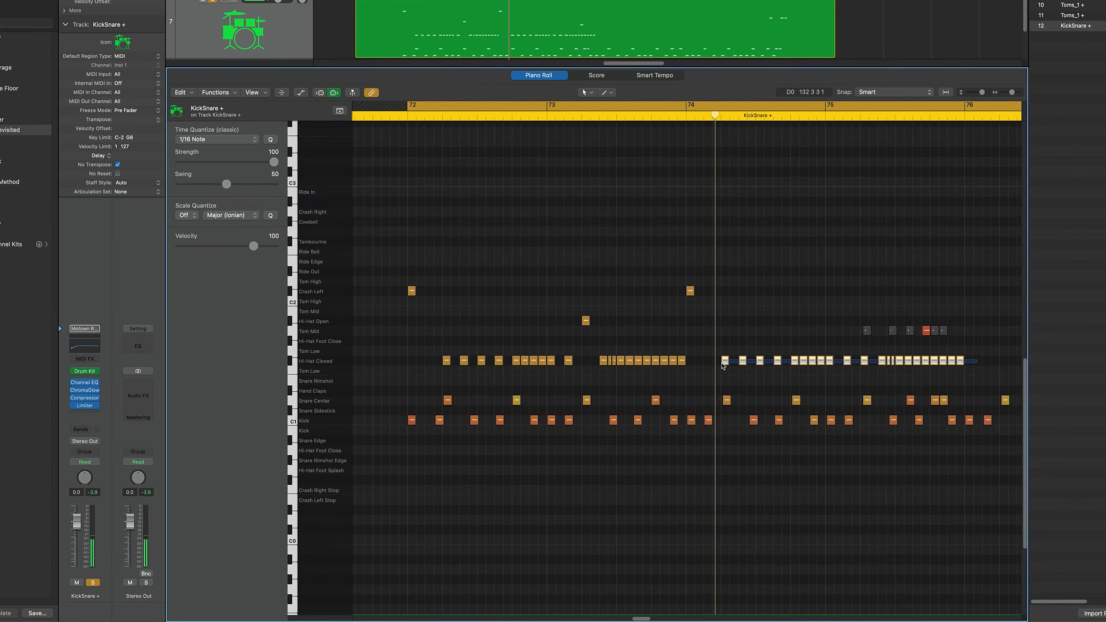
click(723, 364)
key(Delete)
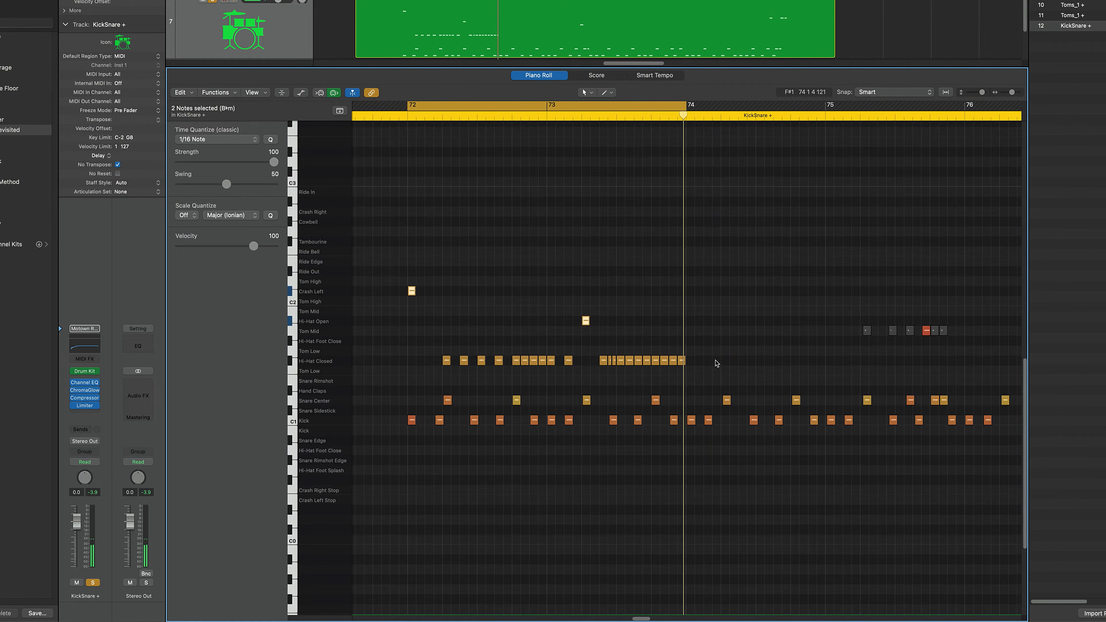
Step: Select the crash and hi-hat notes in bars 72 and 73 and open the Humanize MIDI transform for them
drag(710, 368, 400, 262)
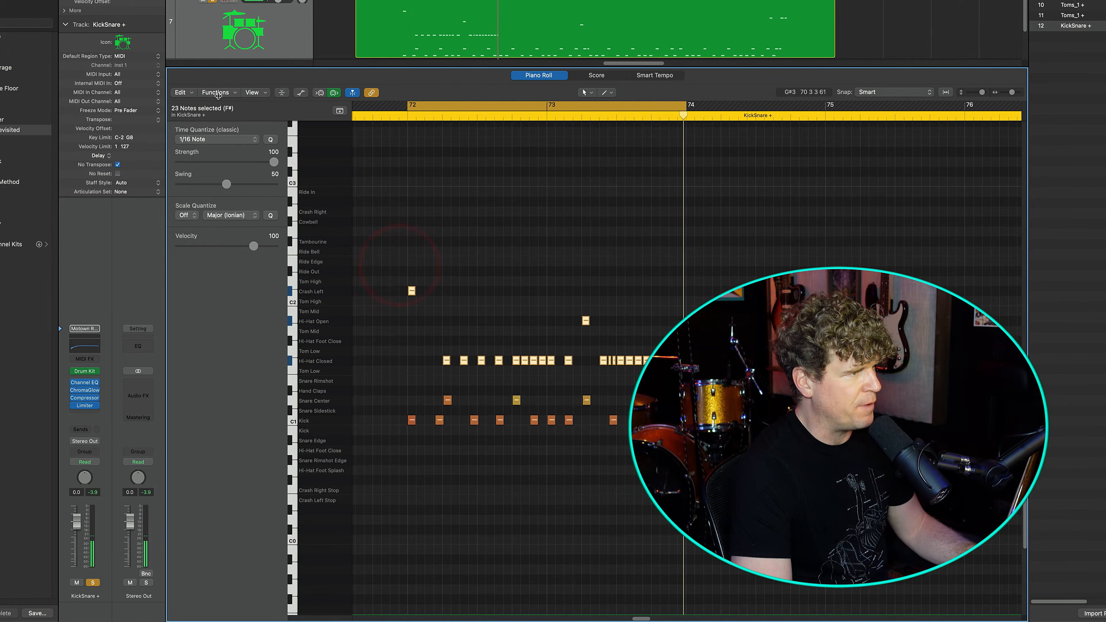
click(215, 92)
mouse_move(227, 194)
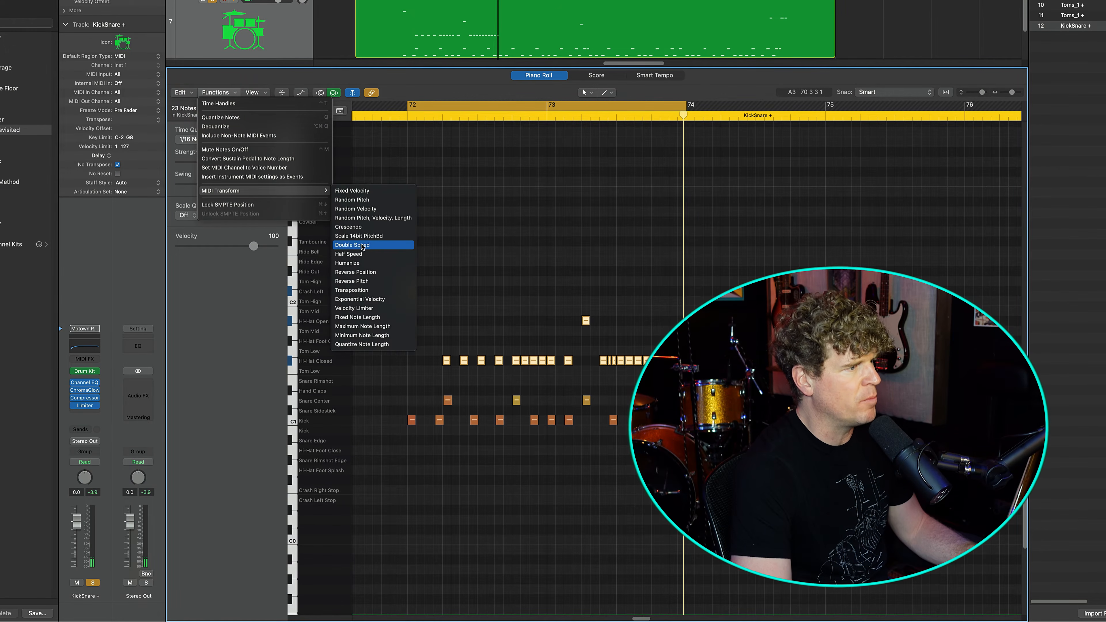
click(360, 260)
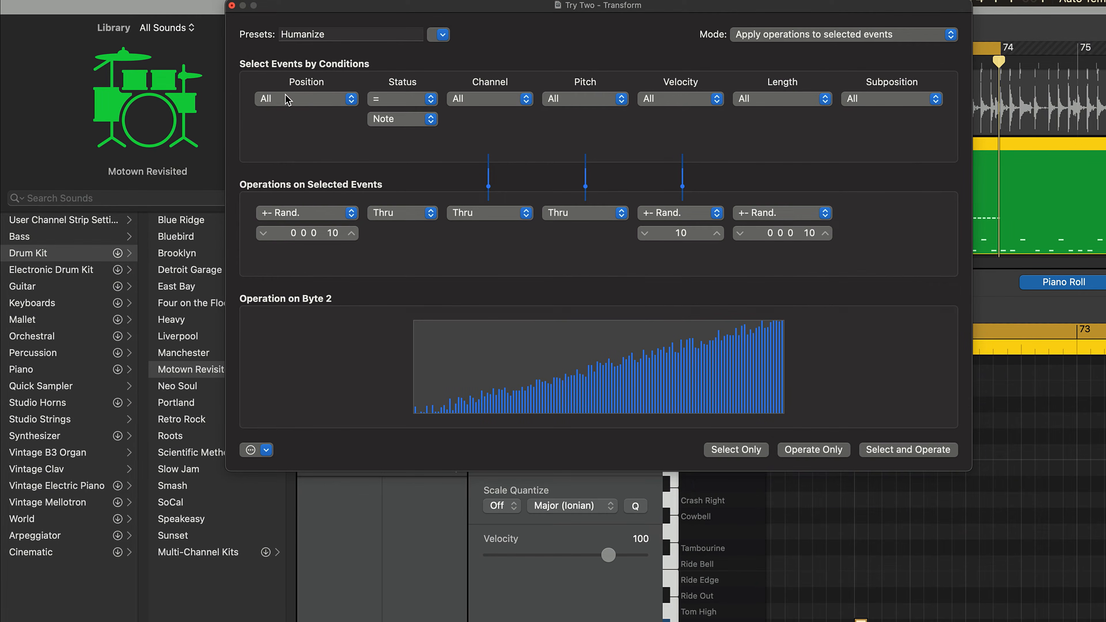
Step: Keep the position condition at All and set the random position offset in Humanize to 19 ticks
click(287, 99)
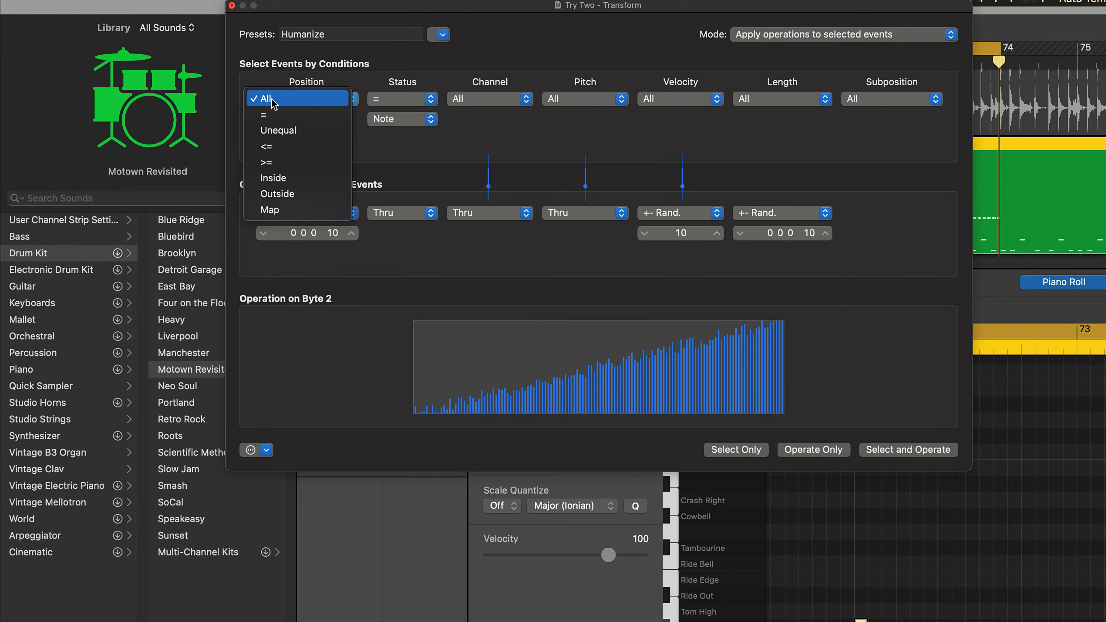
click(276, 101)
click(279, 213)
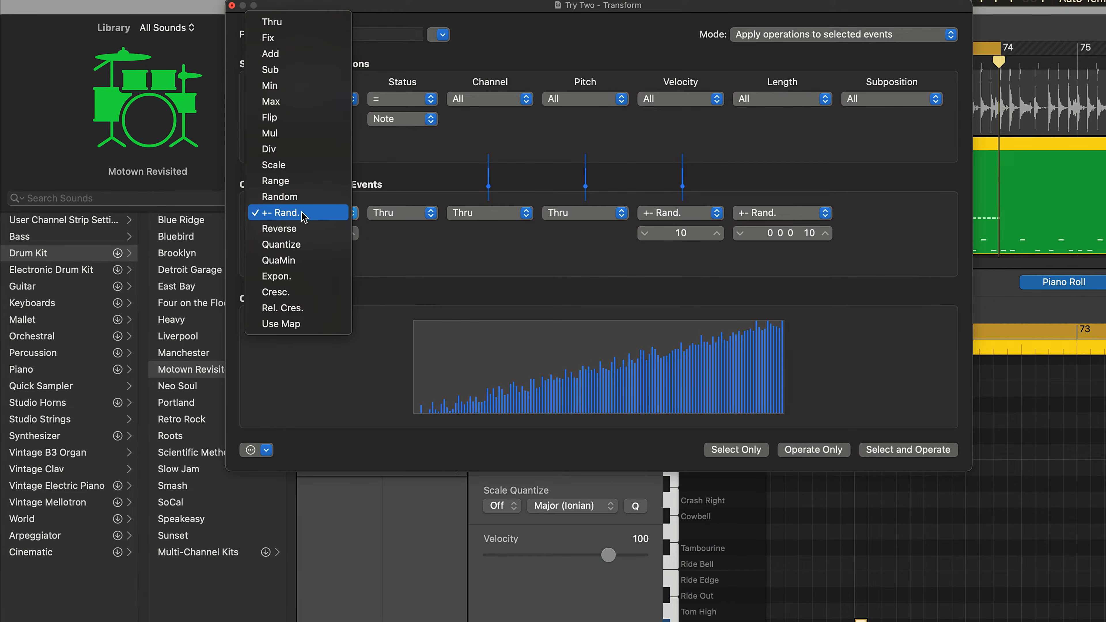
click(307, 216)
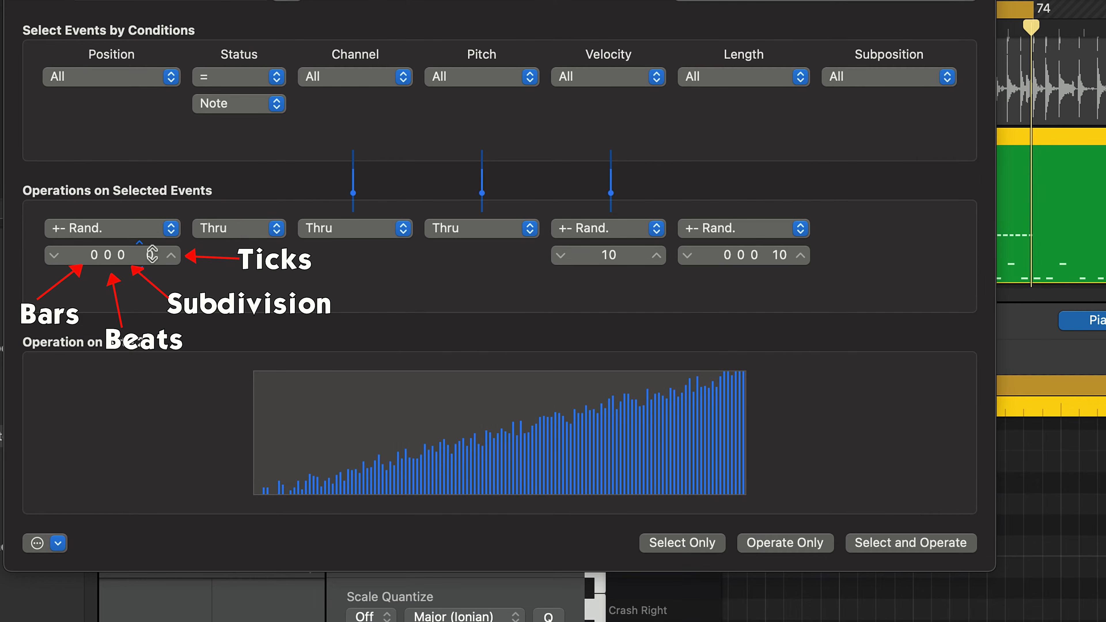
drag(139, 254, 139, 243)
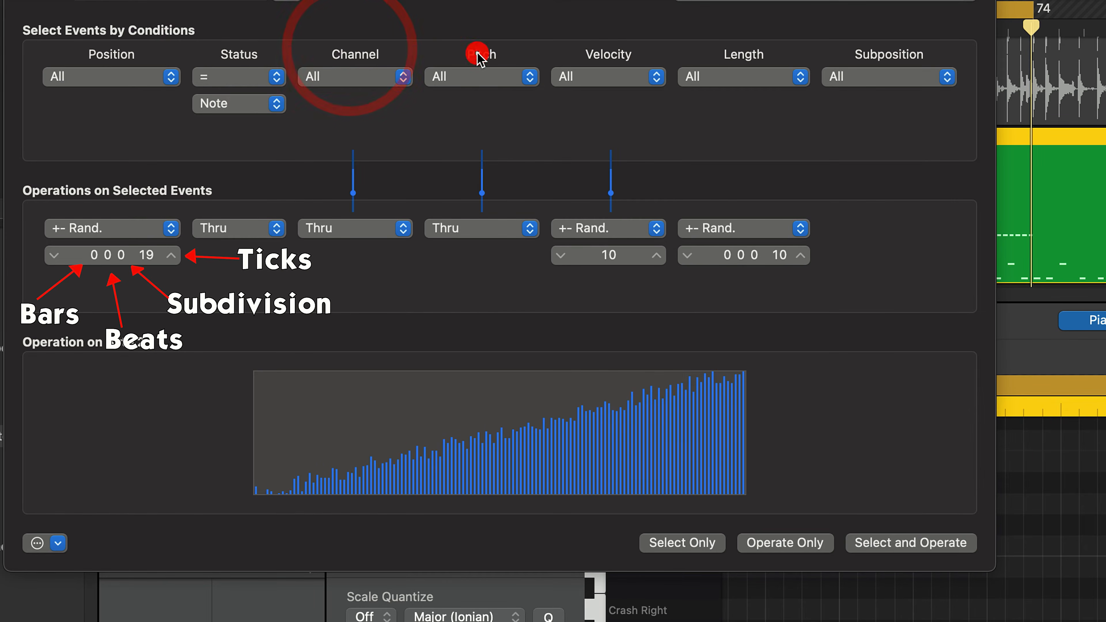
Step: Apply Humanize to the selected notes only, keeping the velocity and length randomisation at 10
click(242, 234)
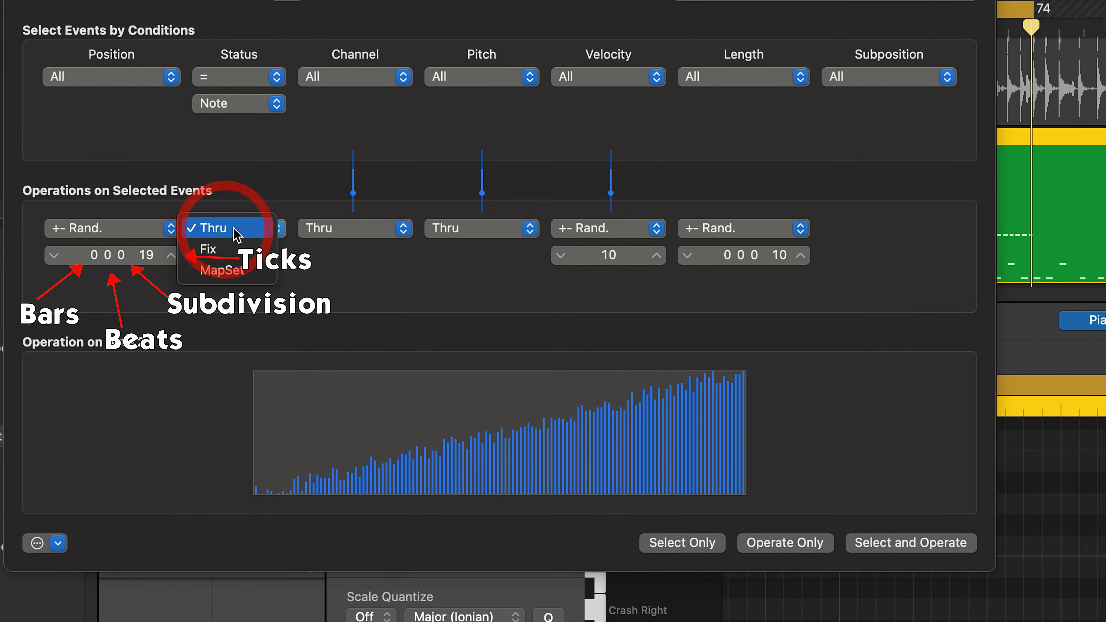
key(Escape)
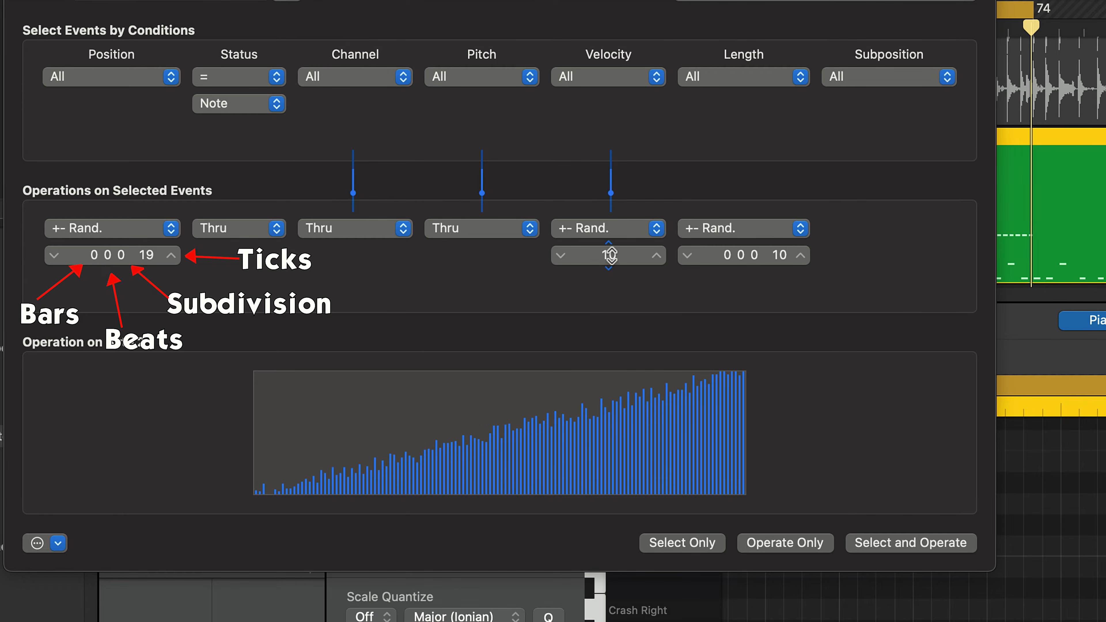
click(780, 228)
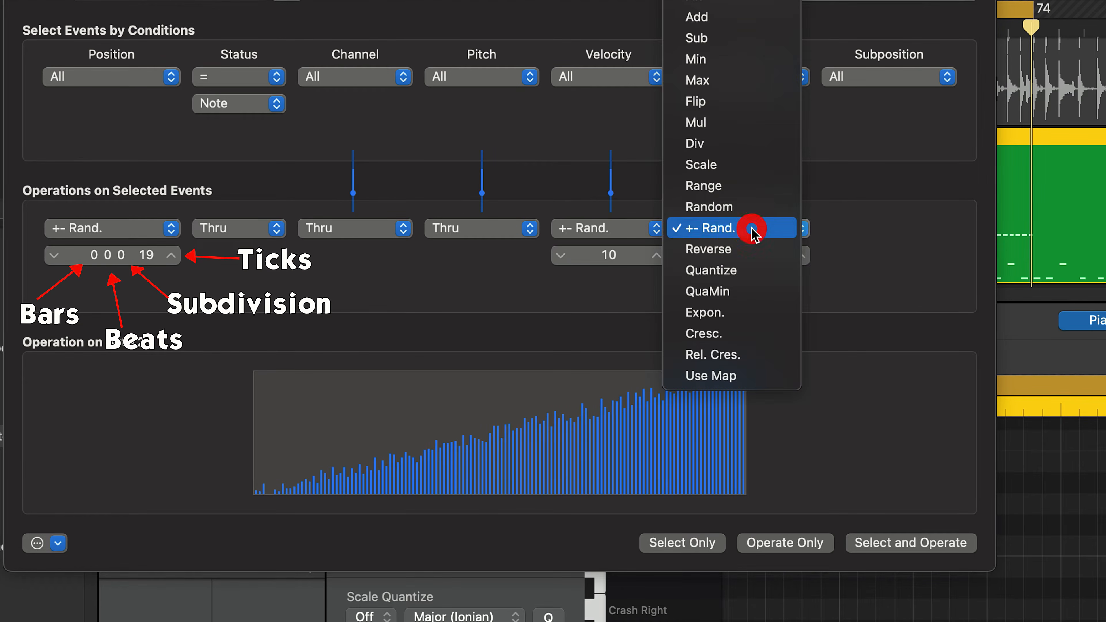
click(720, 2)
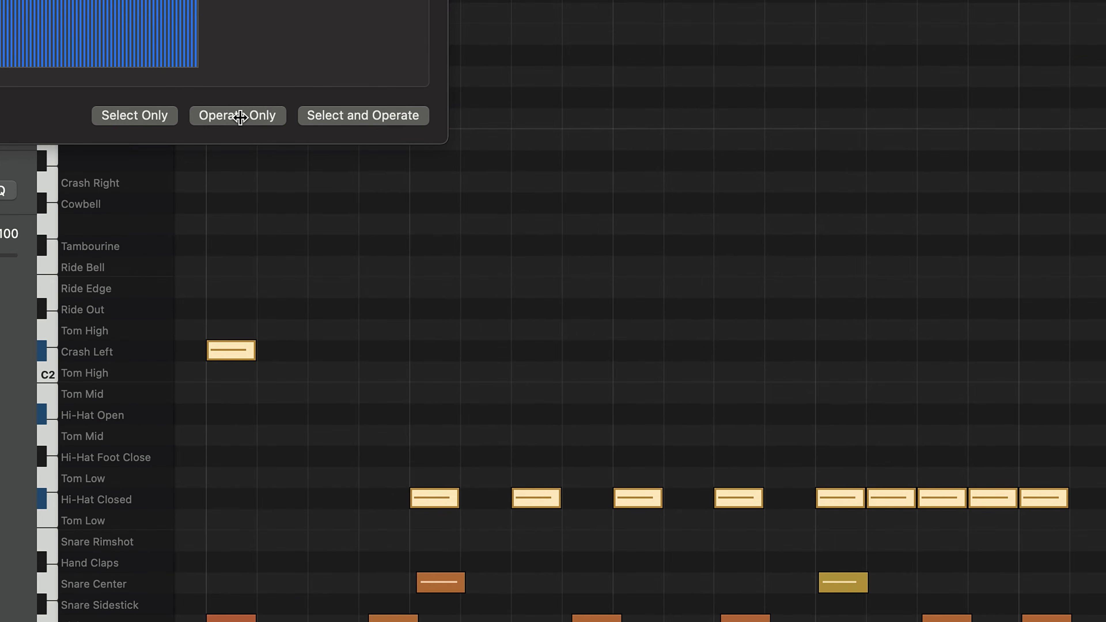
click(240, 118)
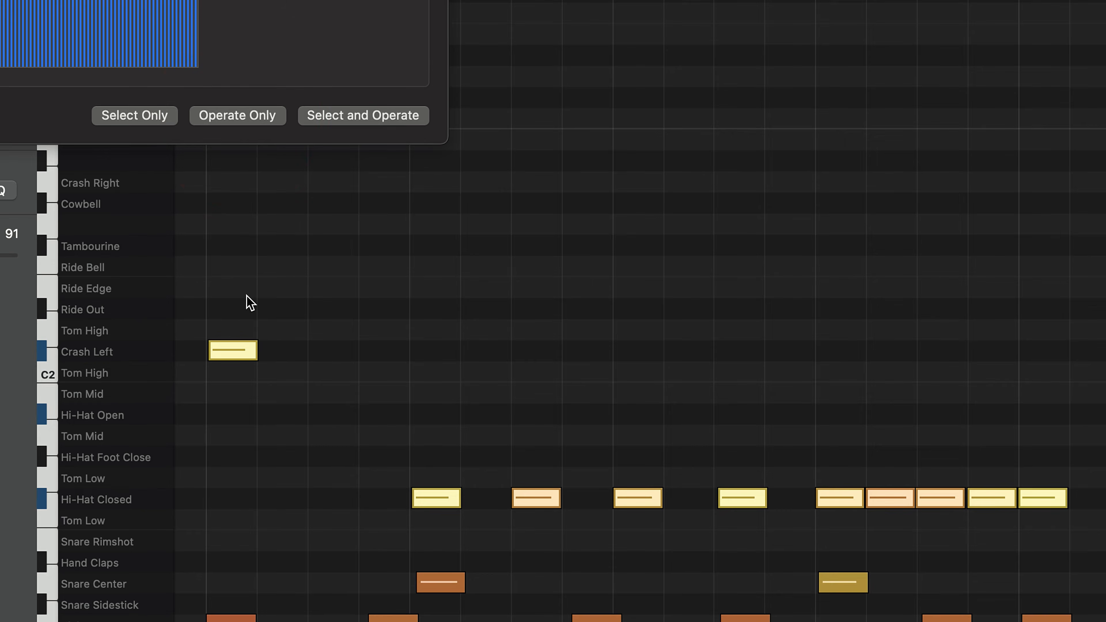
Step: Inspect the humanized crash and hi-hat notes, undoing and redoing the transform to compare both versions
drag(243, 293, 374, 323)
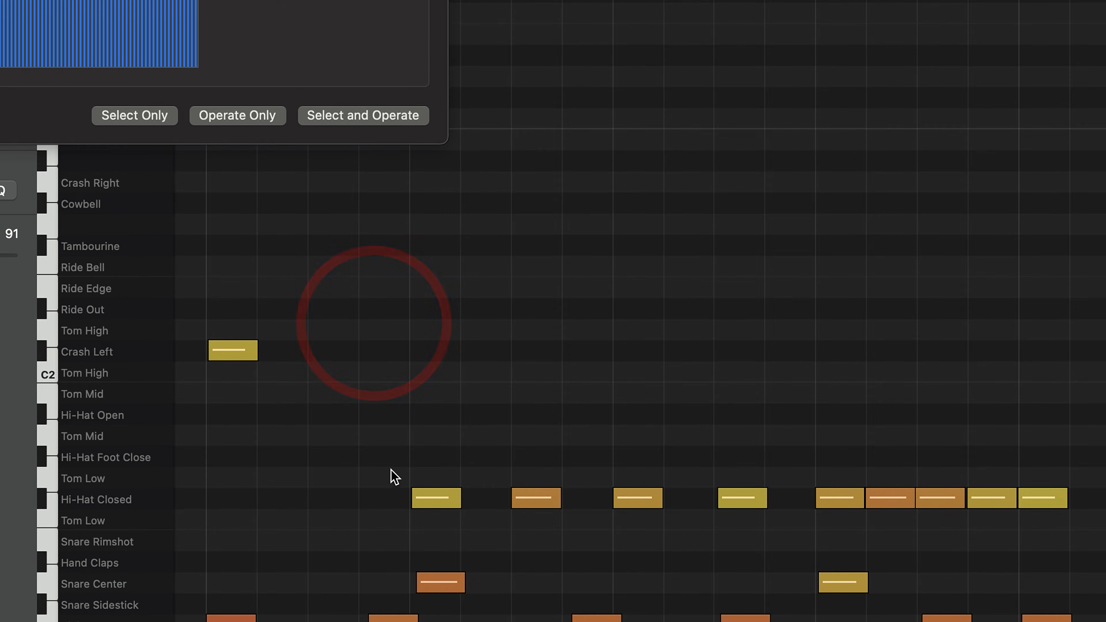
scroll(476, 428, right, 10)
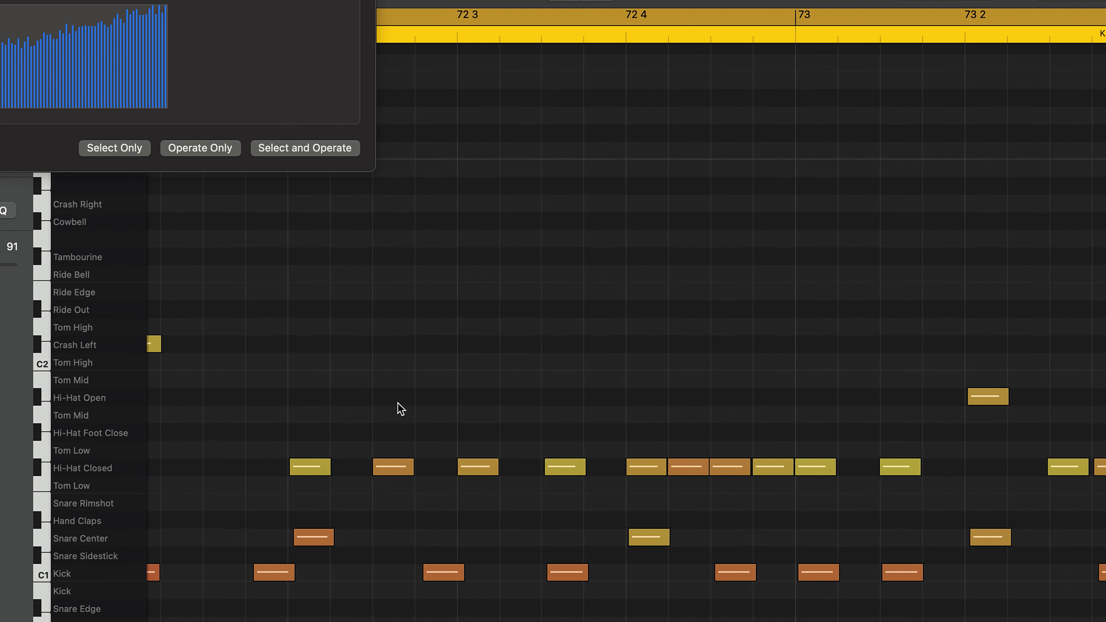
scroll(370, 398, left, 3)
key(super+z)
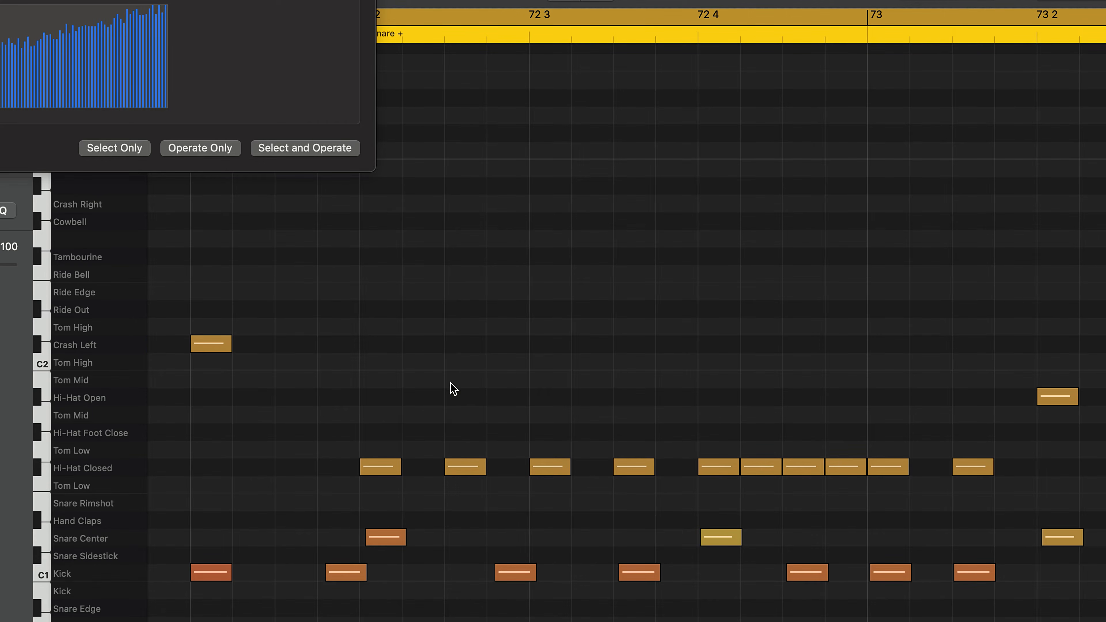
key(super+shift+z)
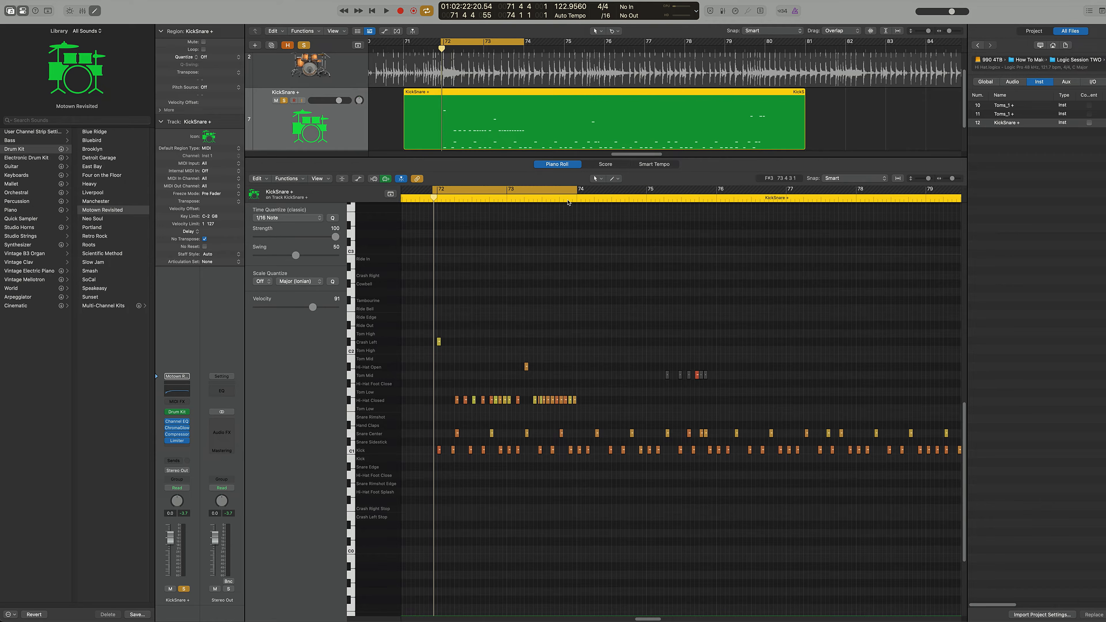
Step: Move the cycle range to bars 74 to 76 and select the loud tom note just before beat 4 of bar 75
drag(568, 203, 698, 206)
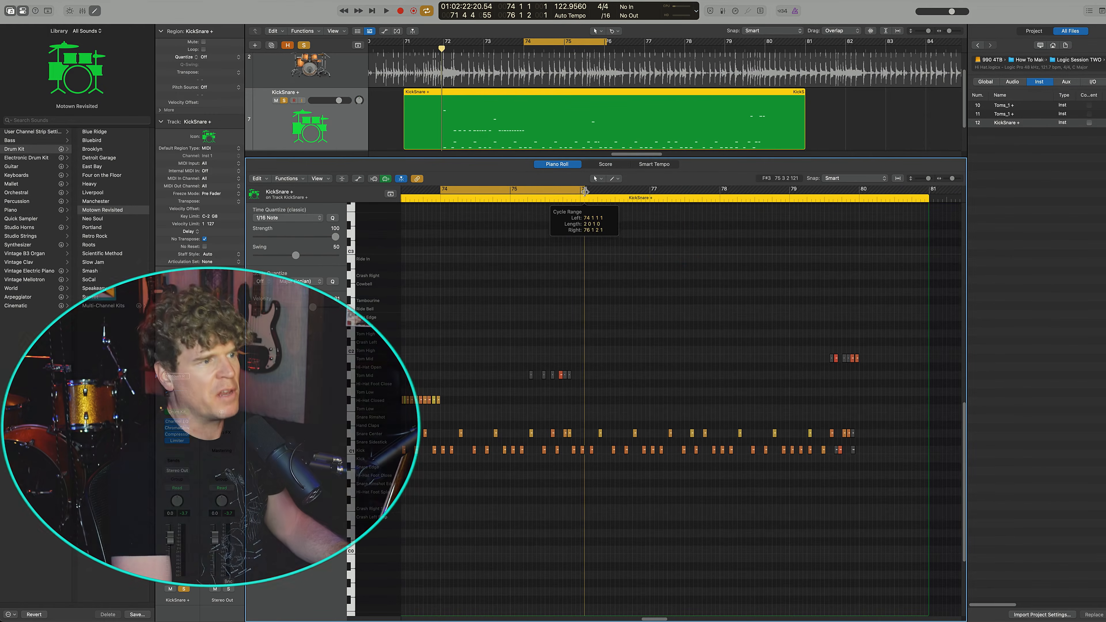
scroll(655, 373, up, 6)
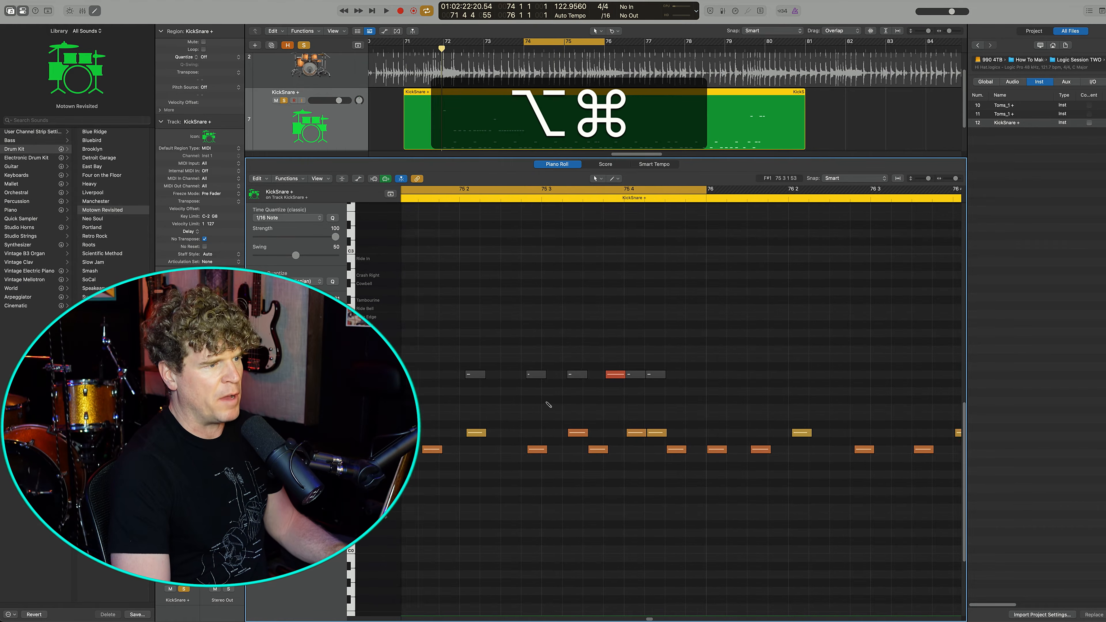
scroll(655, 373, down, 2)
click(651, 375)
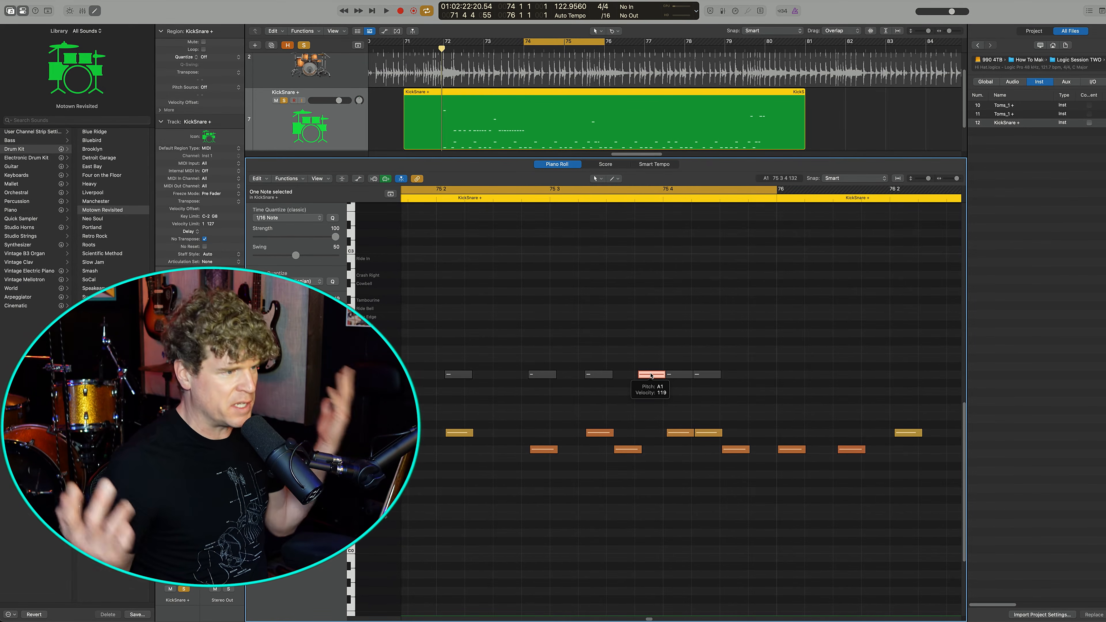
Step: Select the humanized crash and hi-hat notes of bars 72 and 73 in the Piano Roll
scroll(715, 344, down, 2)
scroll(715, 345, left, 5)
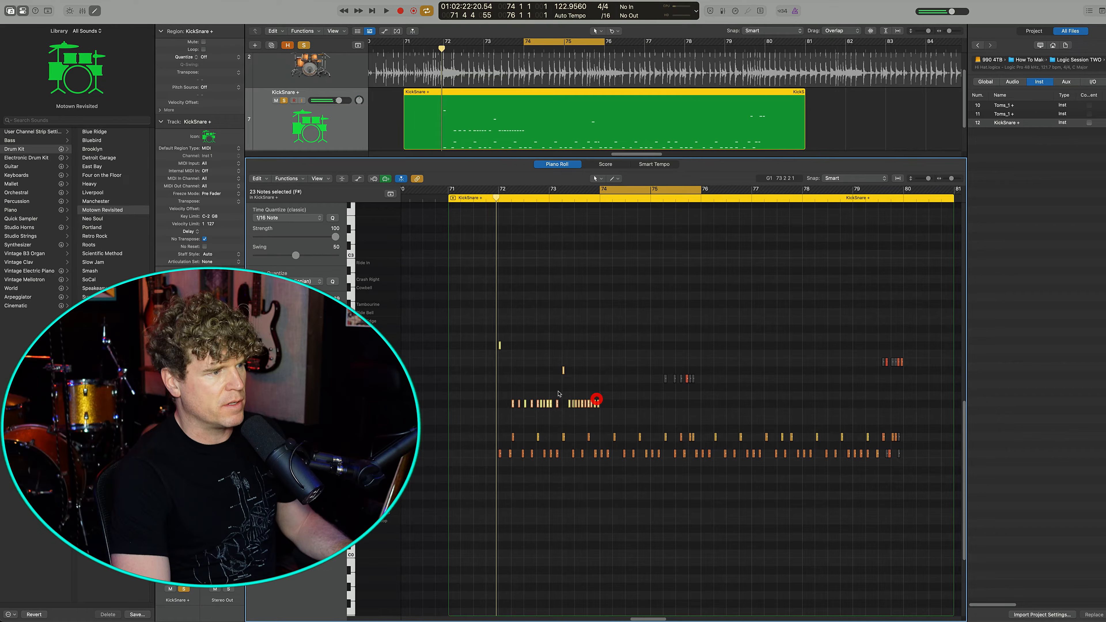
click(522, 376)
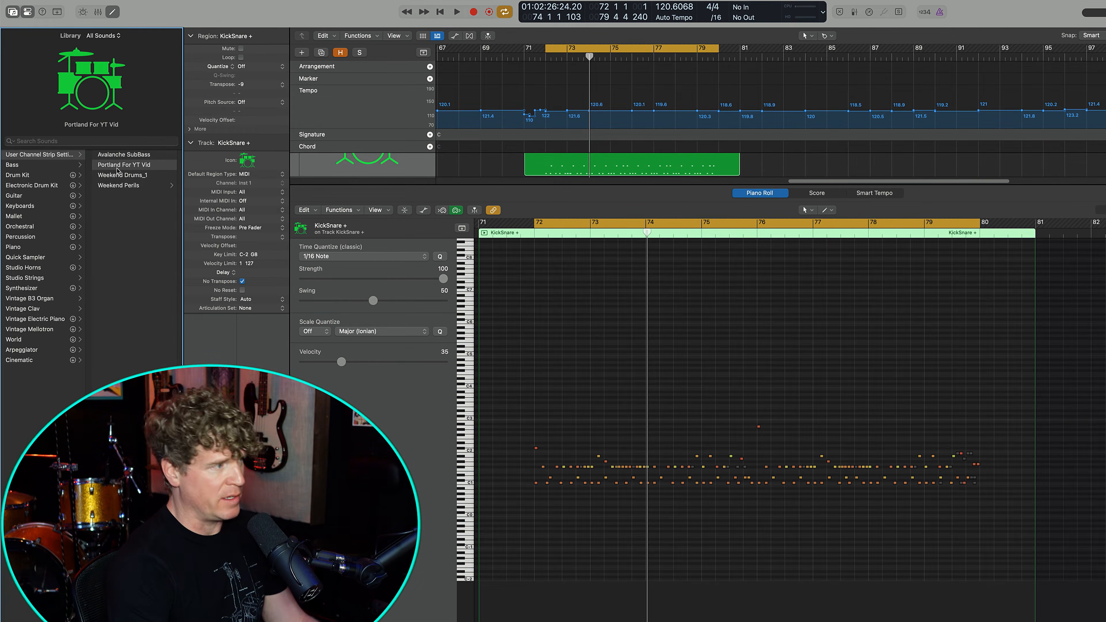
Step: Play back the completed KickSnare + drum part, stop it after bar 79 and show the mixer
click(564, 308)
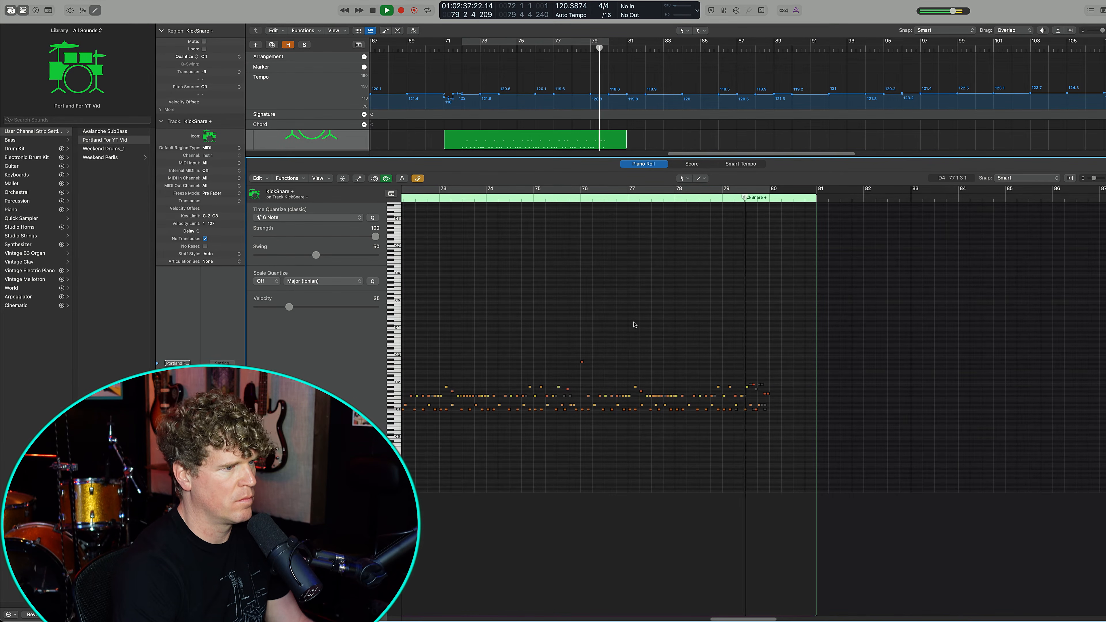
key(space)
key(x)
Step: Solo the Song track, enable the cycle from bar 72 to bar 80 and play the original drums
click(291, 172)
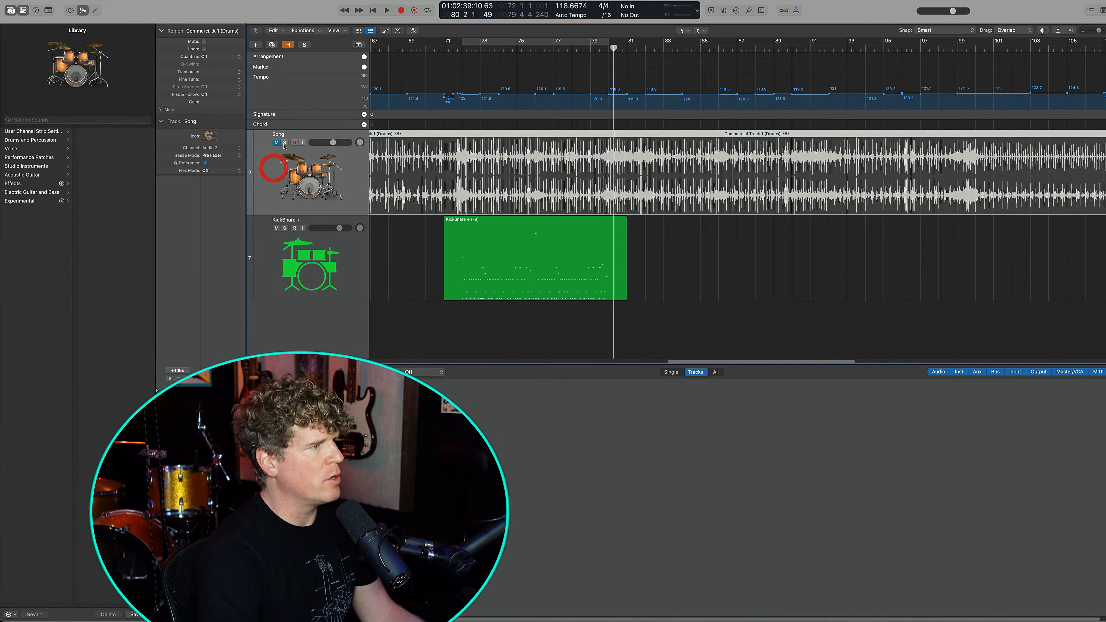
click(284, 143)
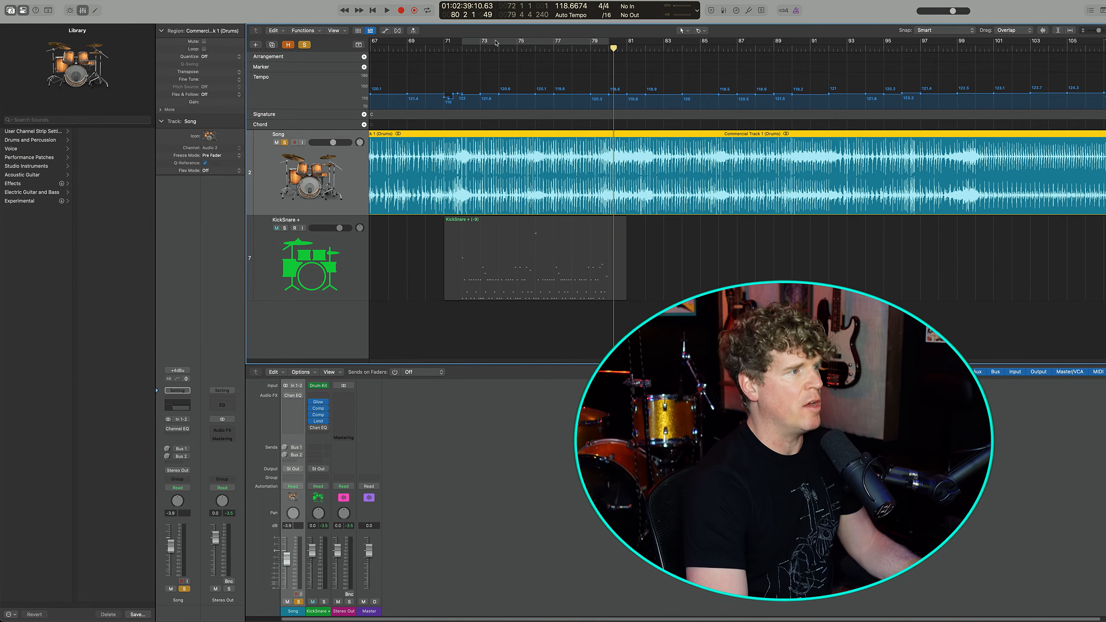
click(495, 40)
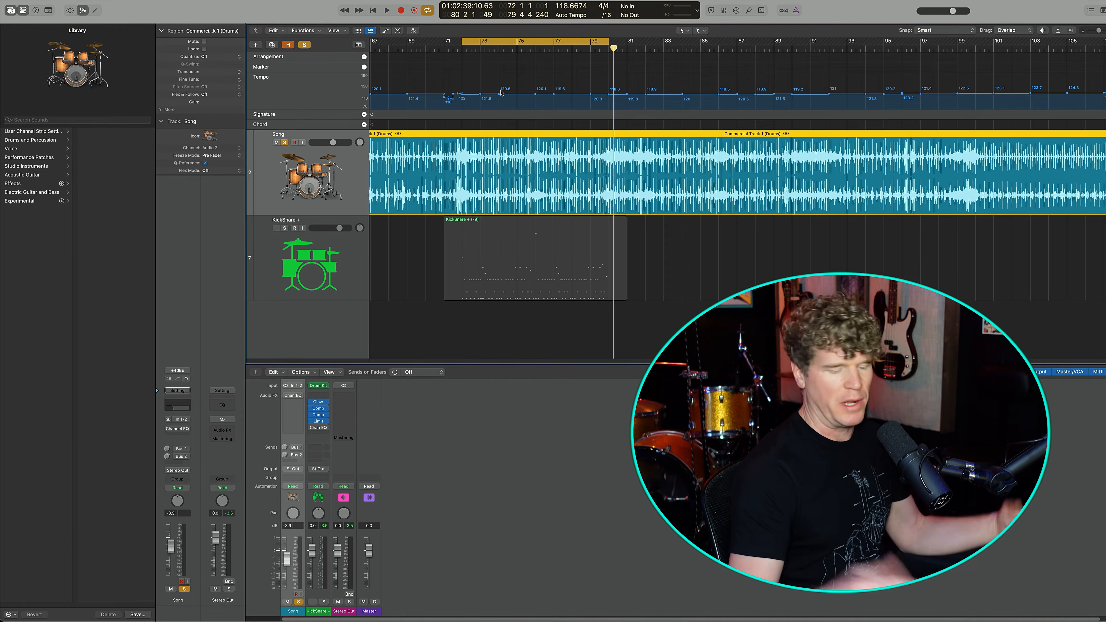
key(space)
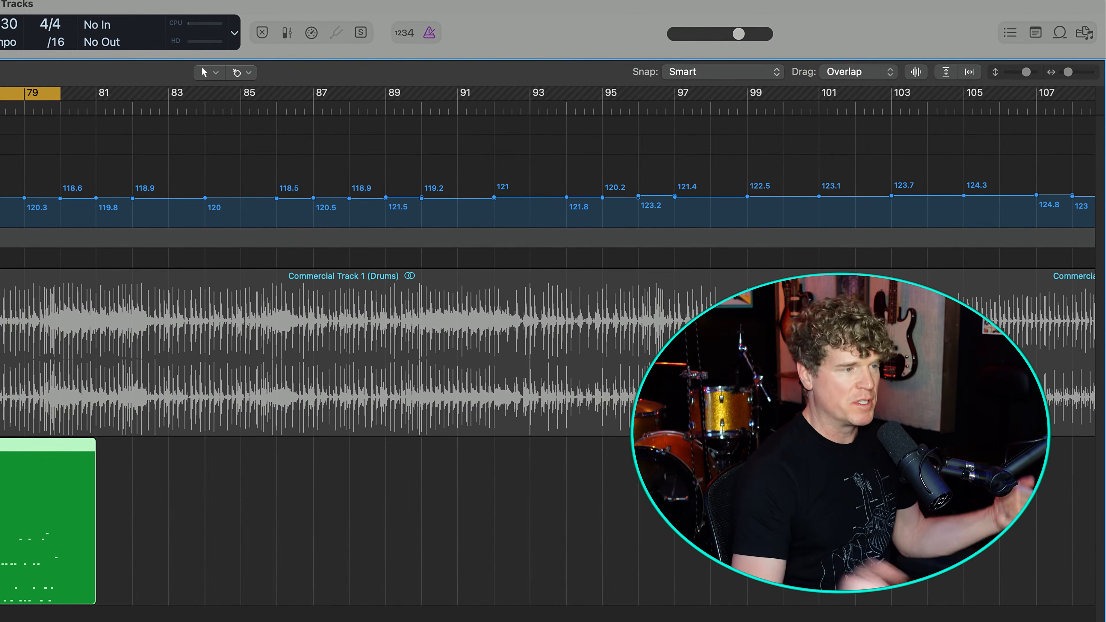
Step: Show the Apple Loops and filter them to the Shaker instrument
click(1063, 34)
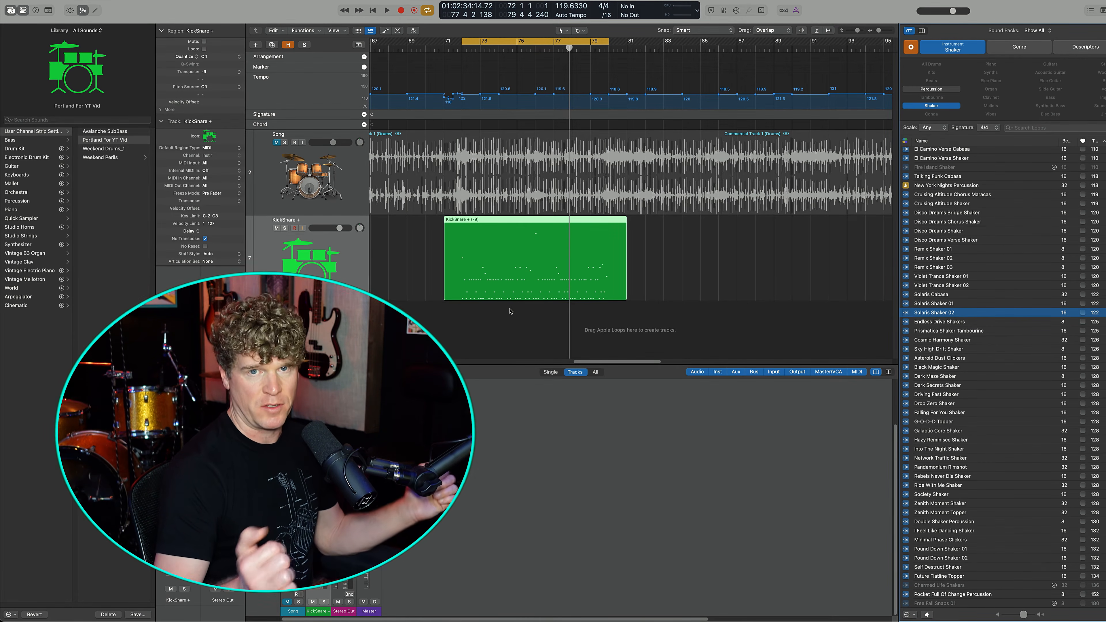
click(910, 47)
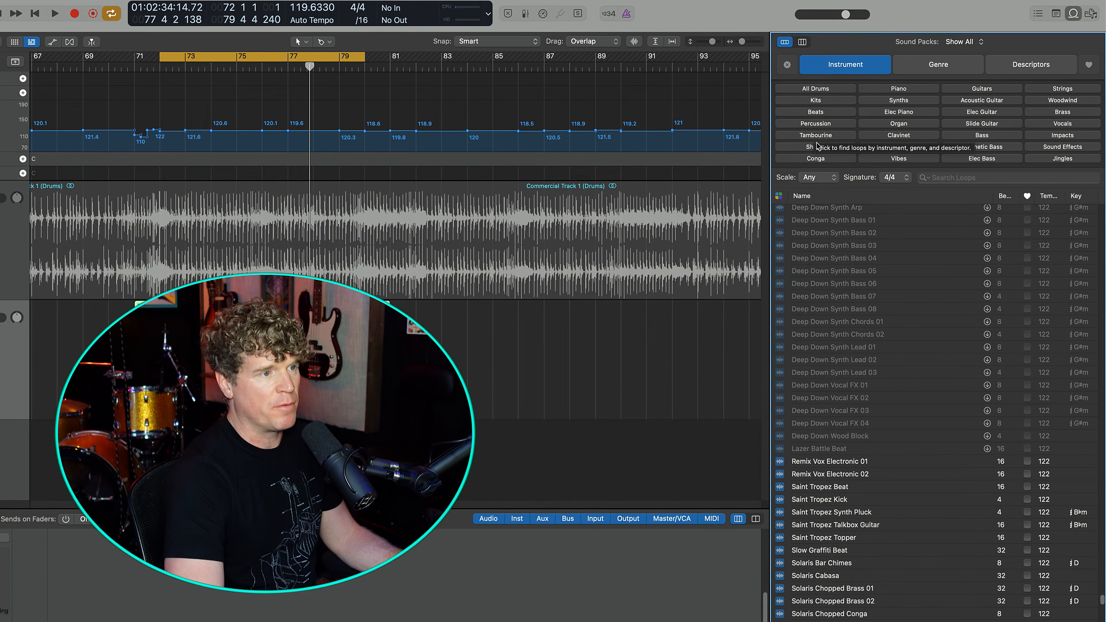
click(816, 148)
Step: Audition Solaris Shaker 02 against the drums and add it on a new track under KickSnare +, from bar 76 to bar 80
key(space)
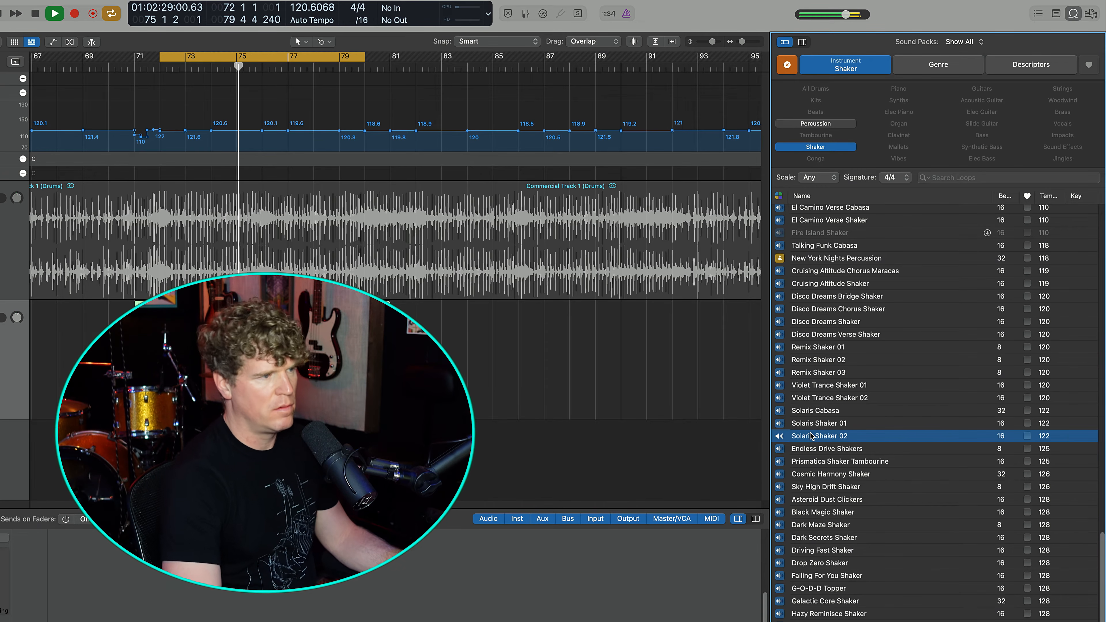
key(space)
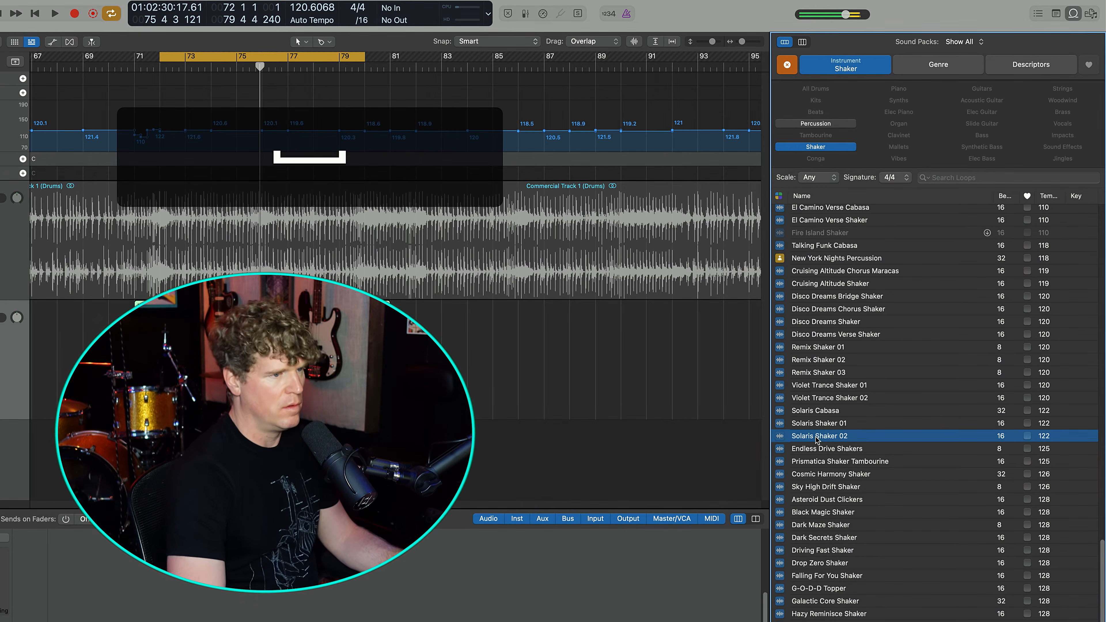
drag(816, 436, 367, 487)
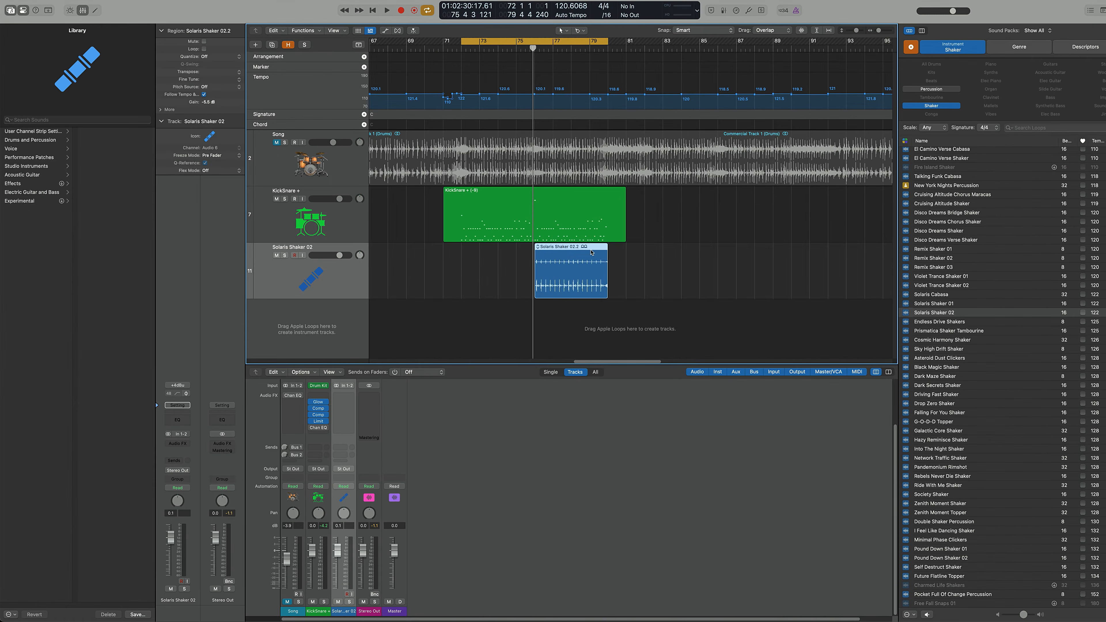
click(588, 250)
Step: Switch the Apple Loops instrument filter from Shaker to Tambourine
click(939, 52)
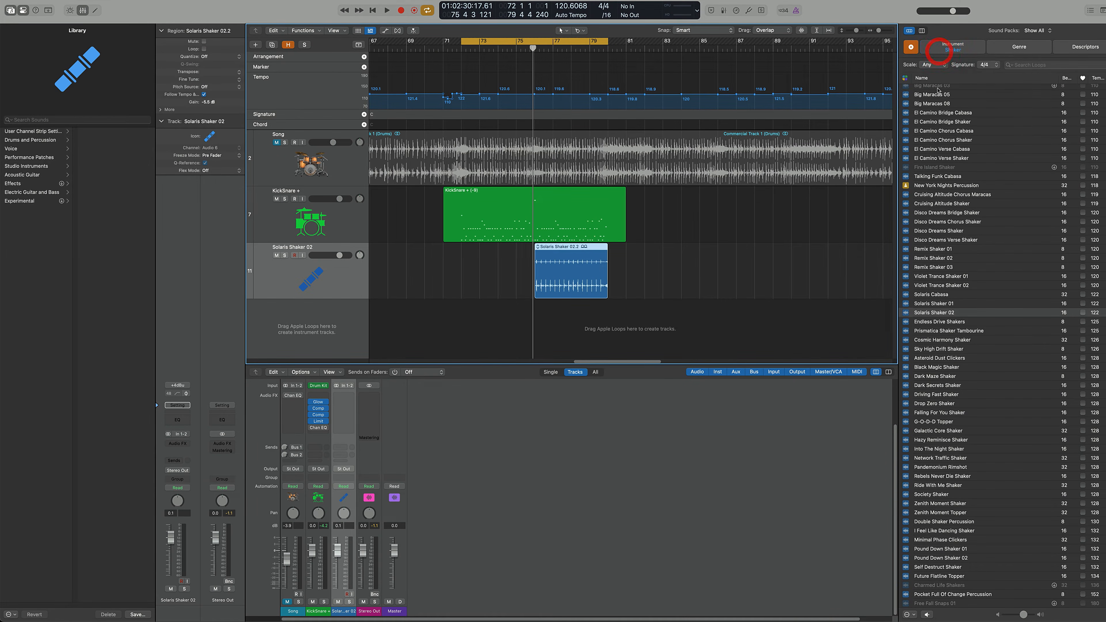
click(944, 48)
click(931, 98)
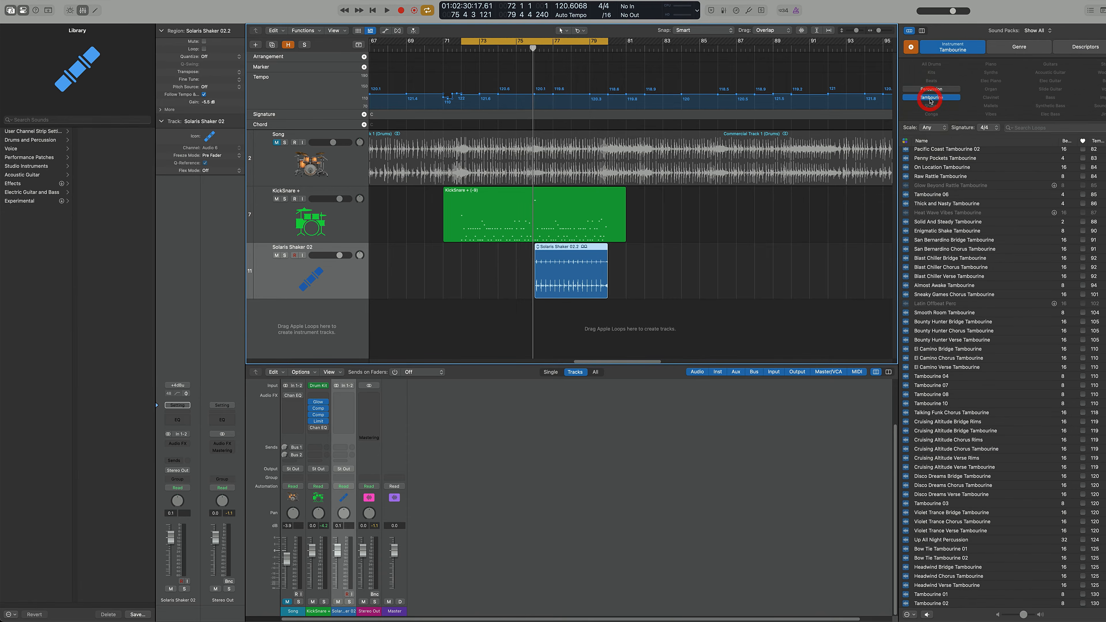
Step: Audition the Cruising Altitude tambourine loops and add Cruising Altitude Chorus Tambourine on a new track under the shaker, from bar 72 to bar 80
click(948, 466)
click(960, 458)
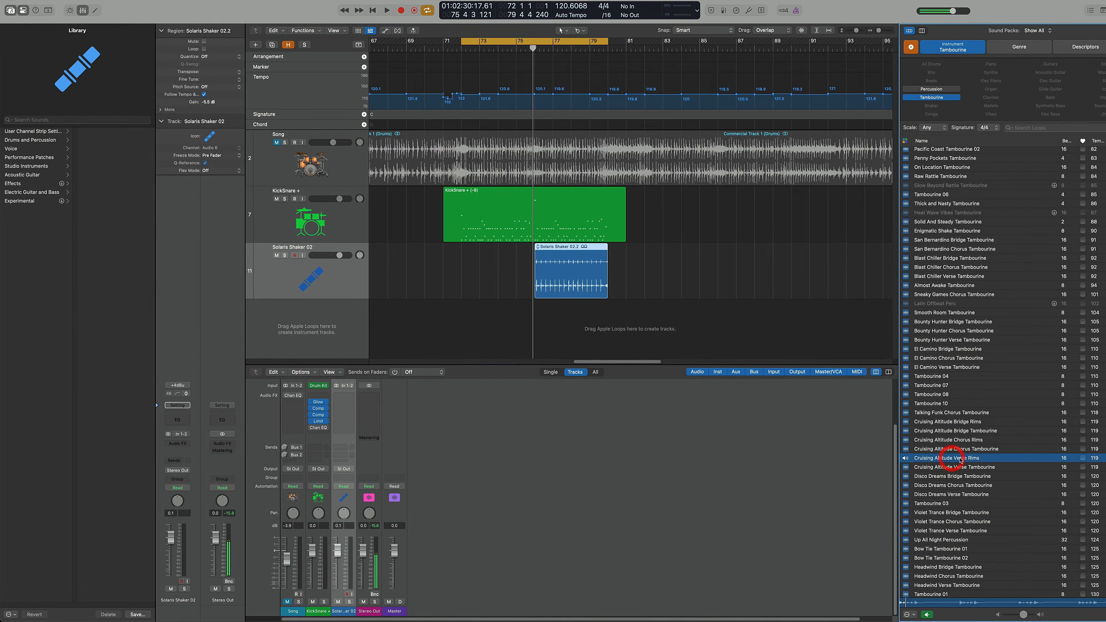
click(978, 450)
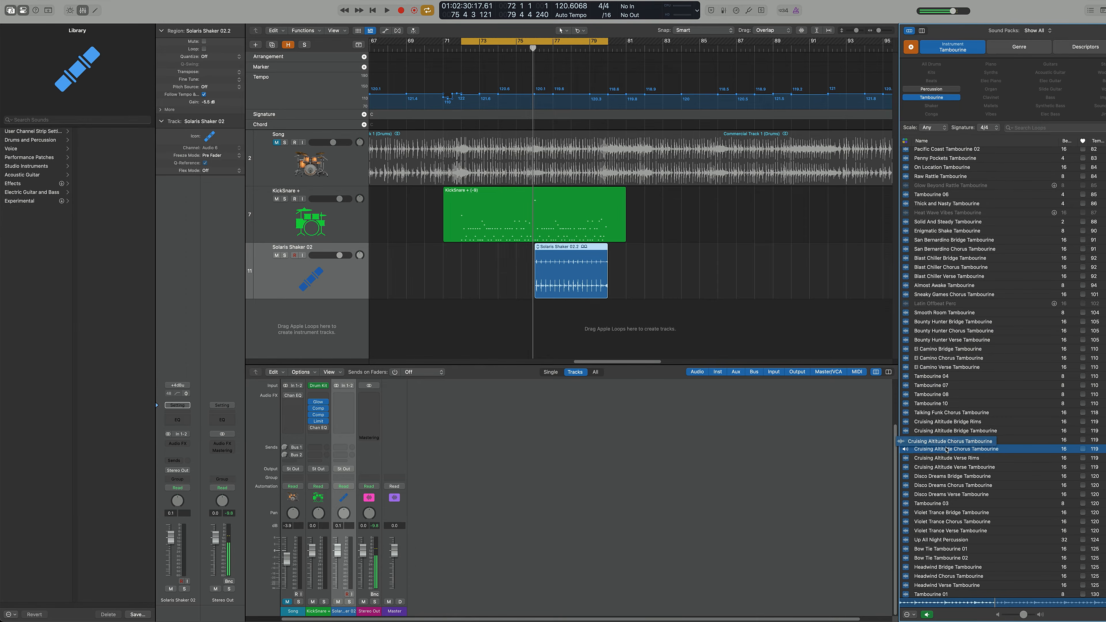
drag(944, 451, 552, 318)
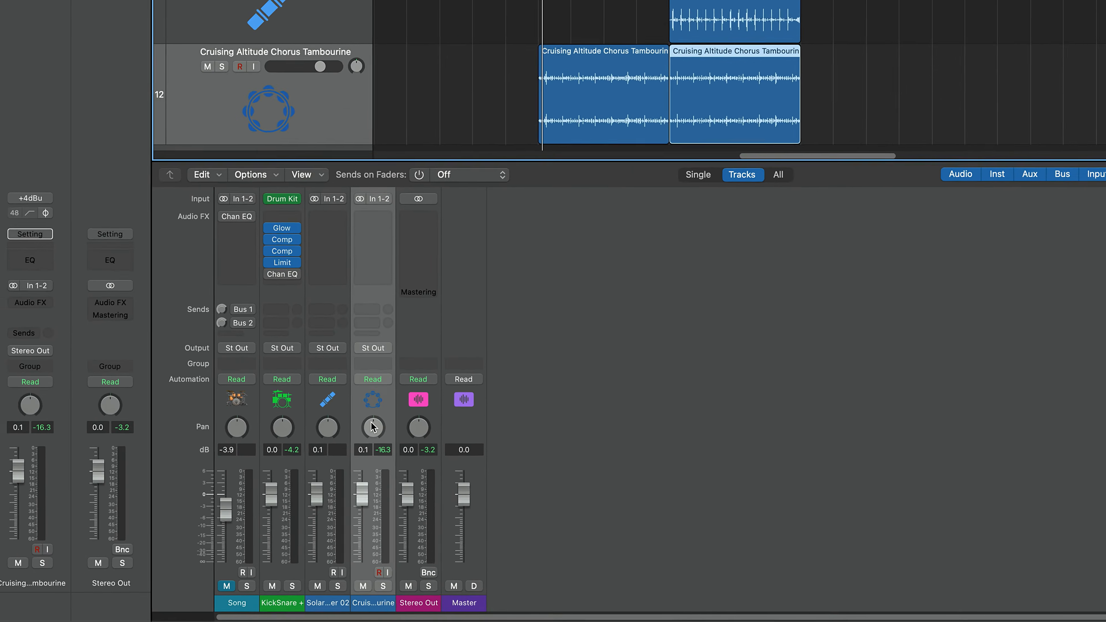
Step: Pan the tambourine channel hard left to -64 and the Solaris Shaker 02 channel hard right to +63
right_click(372, 404)
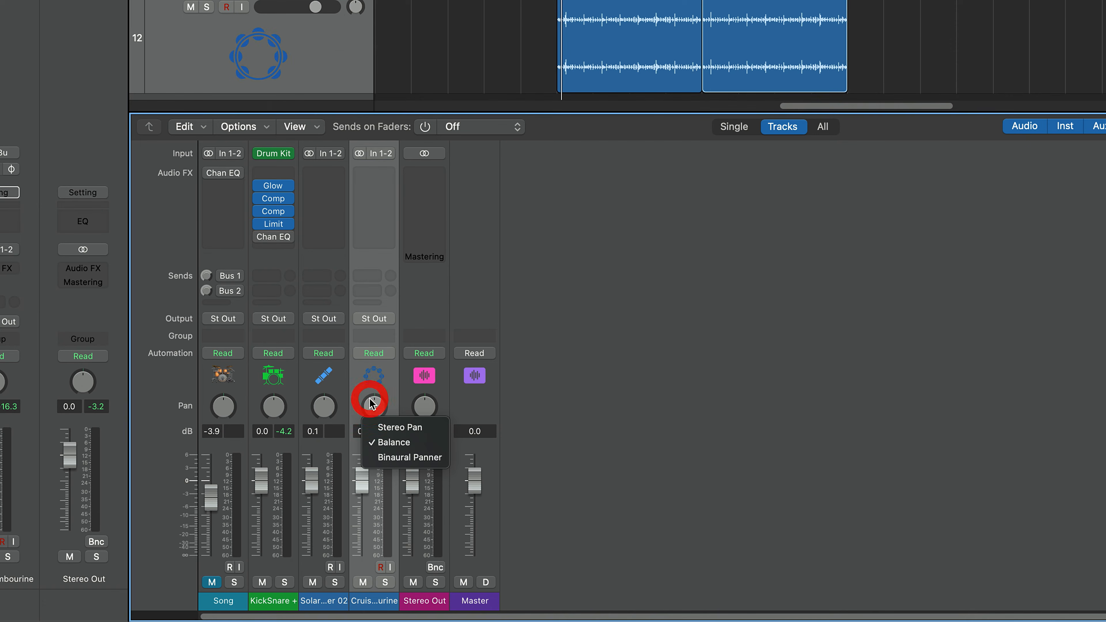
click(383, 427)
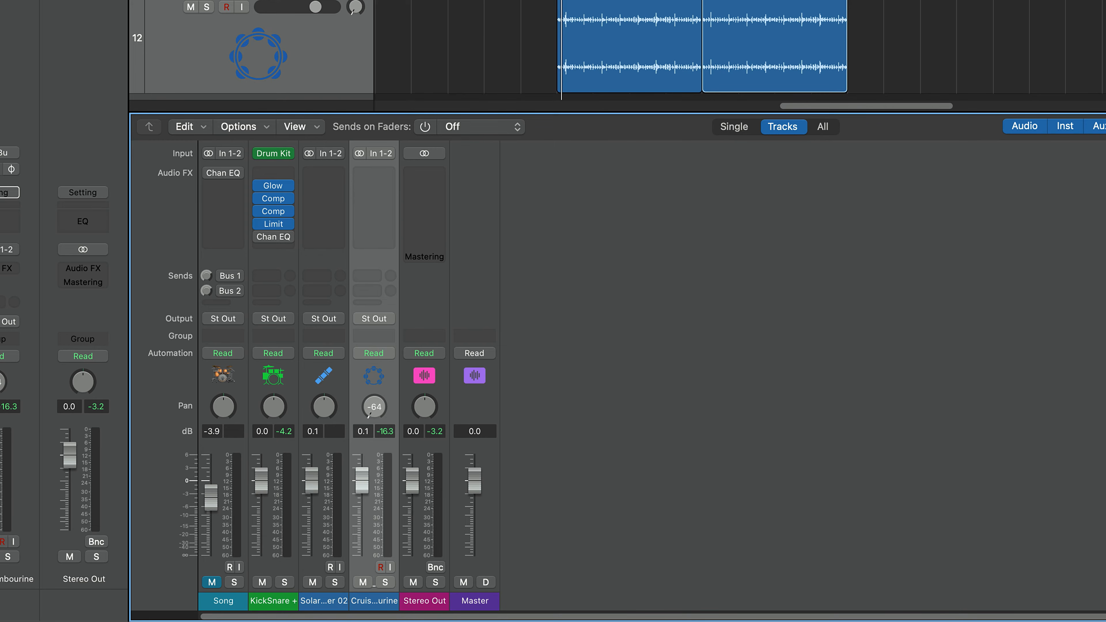
right_click(324, 405)
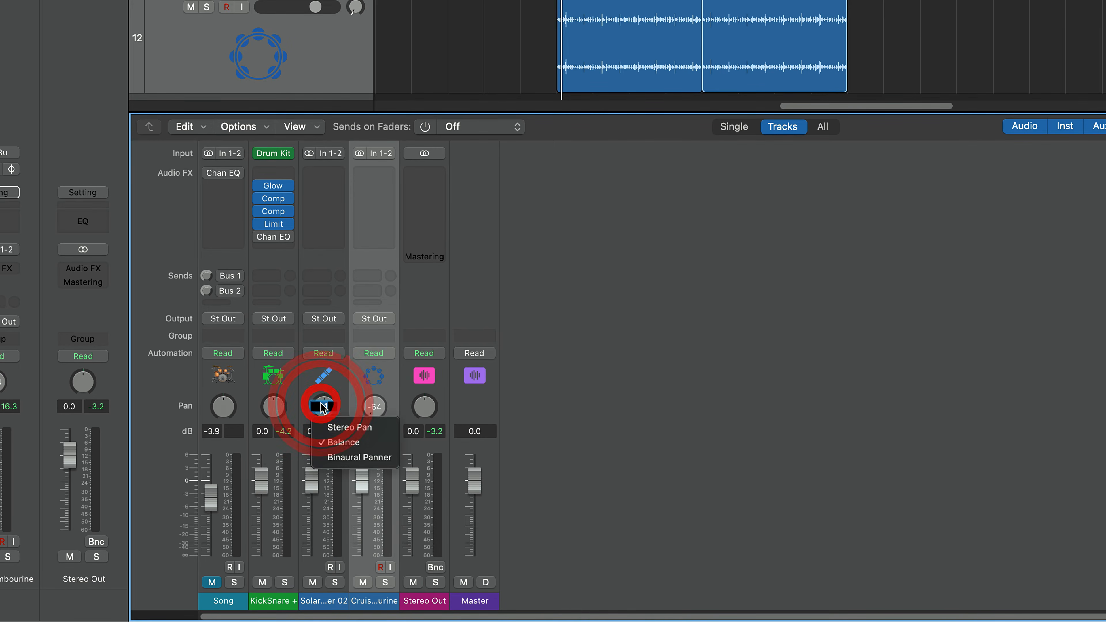
click(336, 428)
click(327, 435)
drag(324, 407, 329, 349)
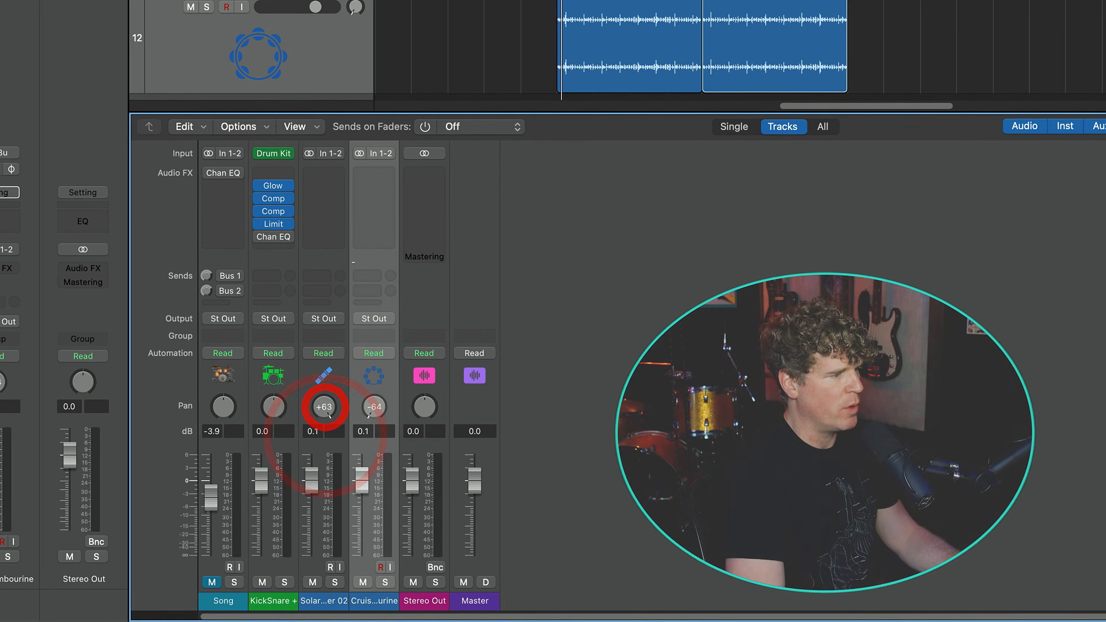
Step: Select the shaker and tambourine channels together and lower both faders to -6.6 dB
click(371, 205)
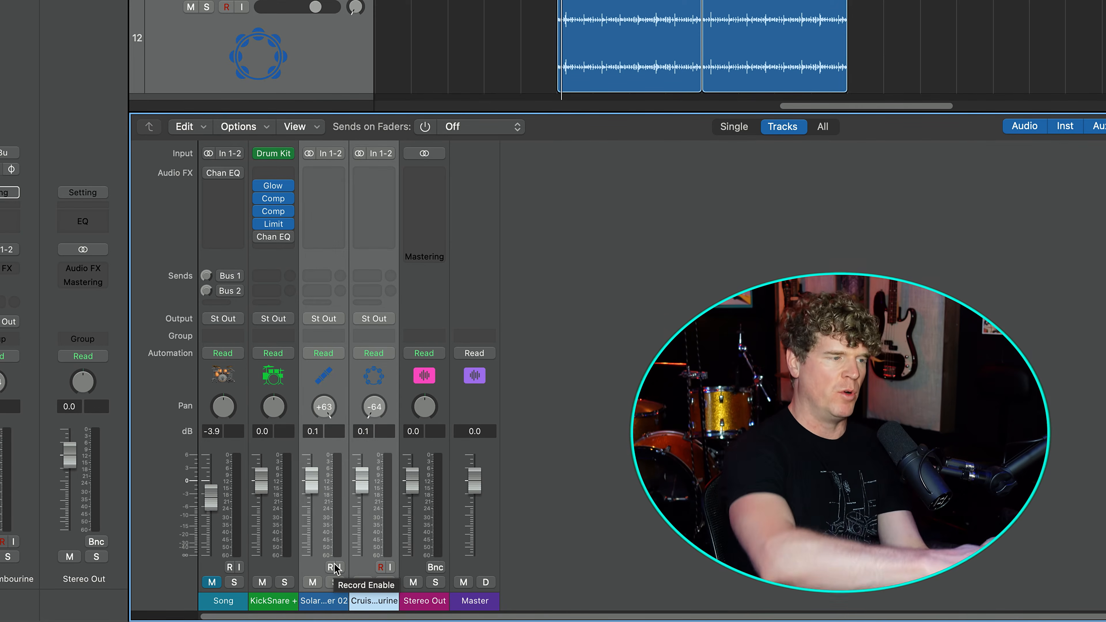
click(331, 567)
drag(311, 479, 312, 501)
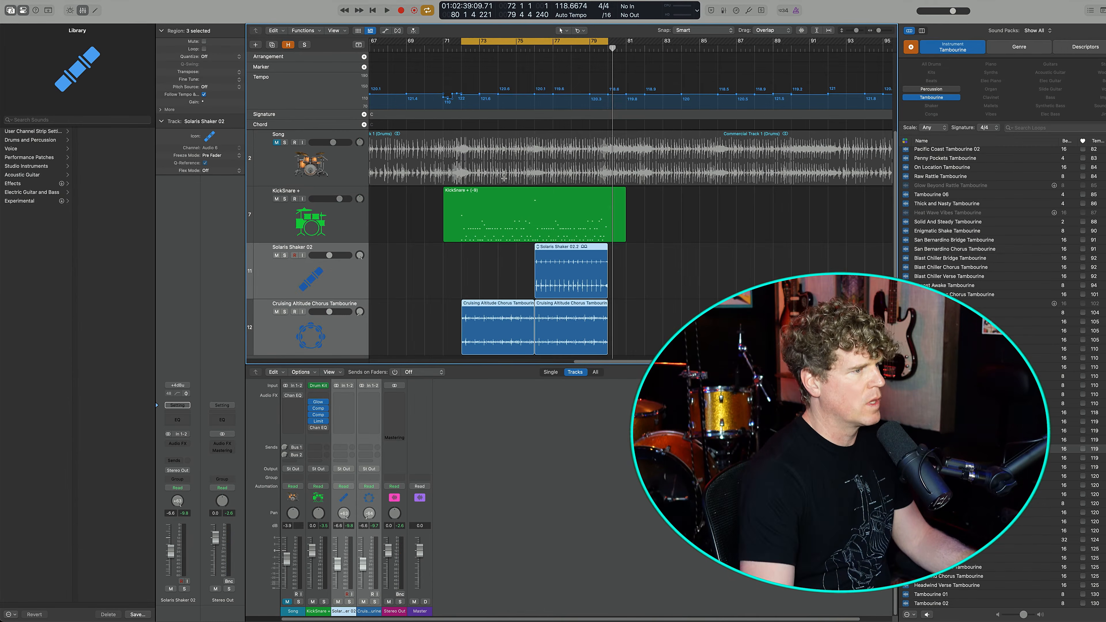
Step: Play the cycled section with both loops and adjust the level of the tambourine channel alone
key(space)
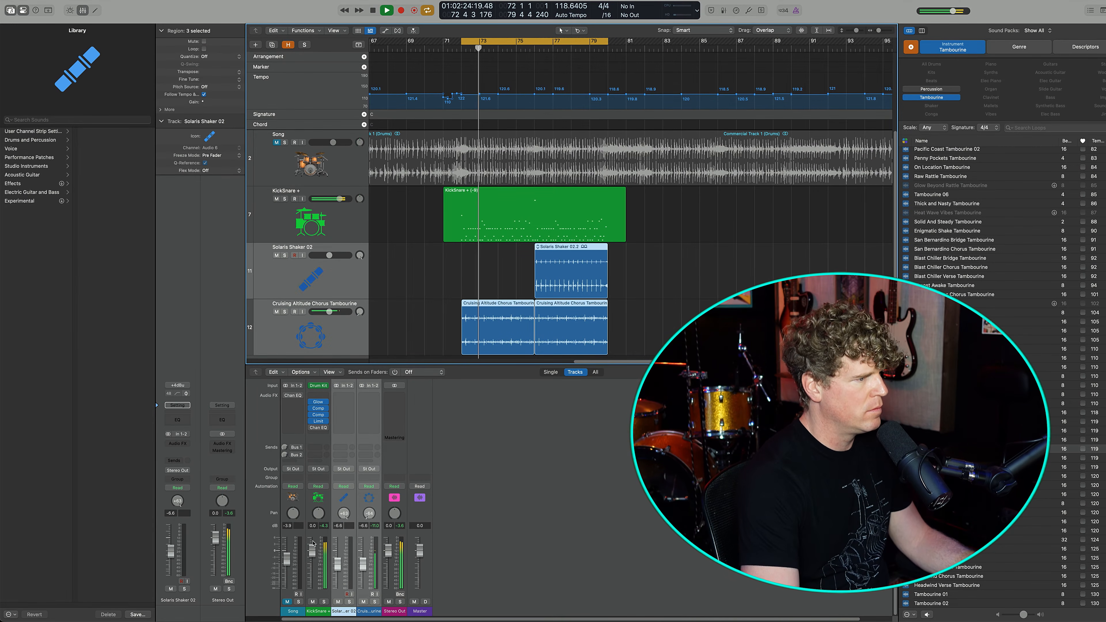
click(369, 608)
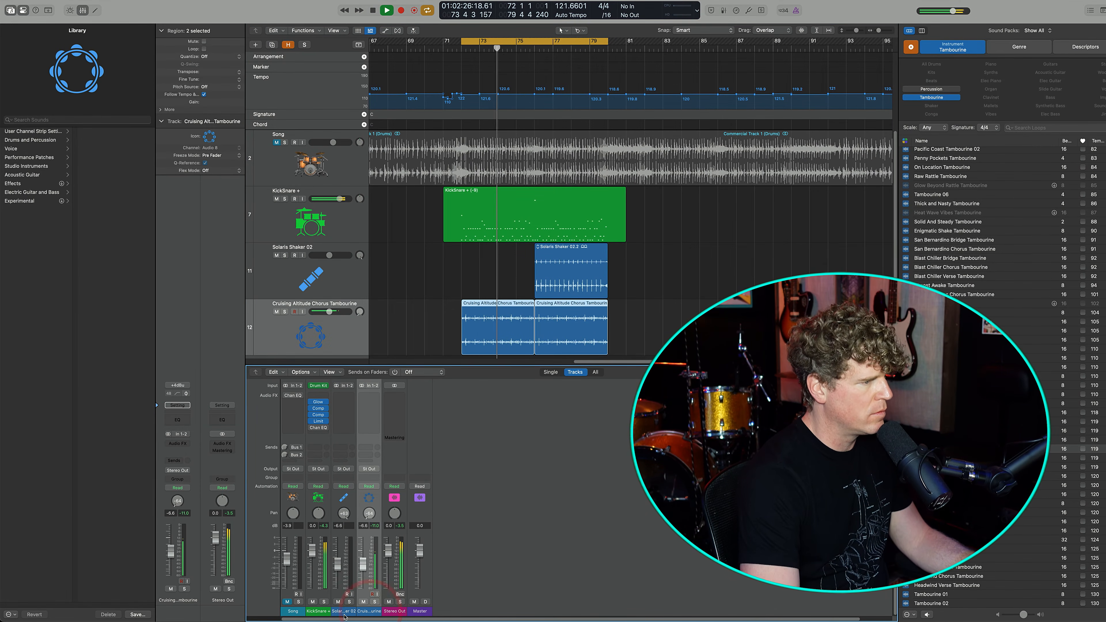
click(363, 565)
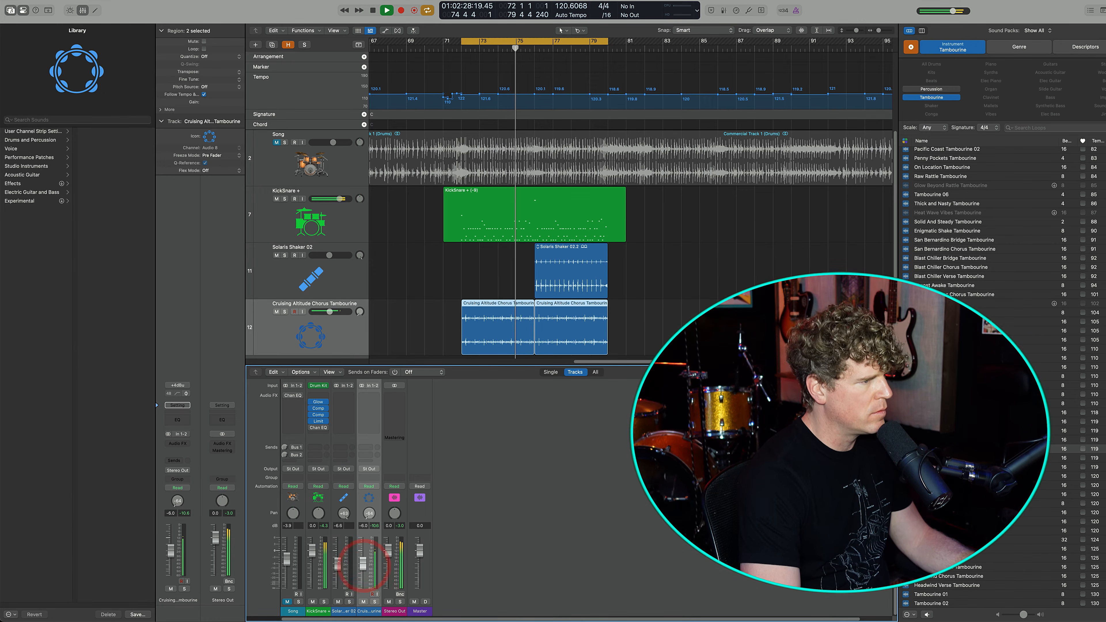